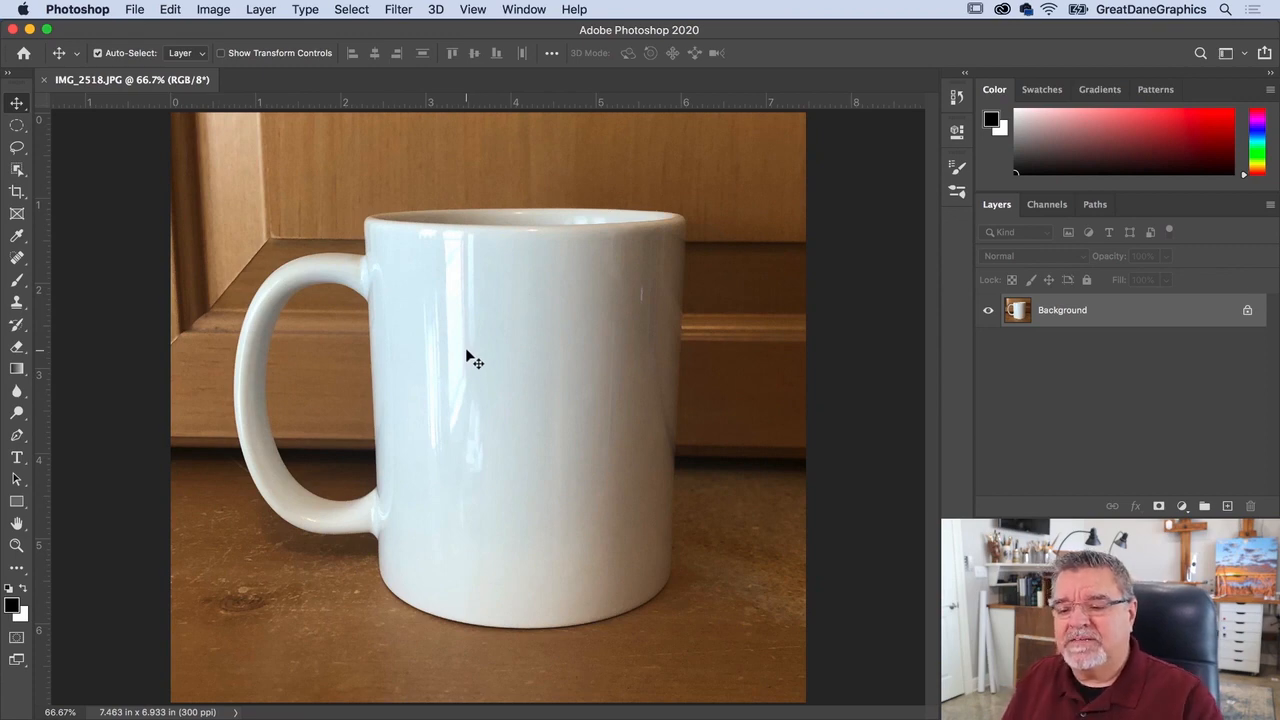
Activate the Pen tool and set its drawing mode to Path.
left_click(16, 435)
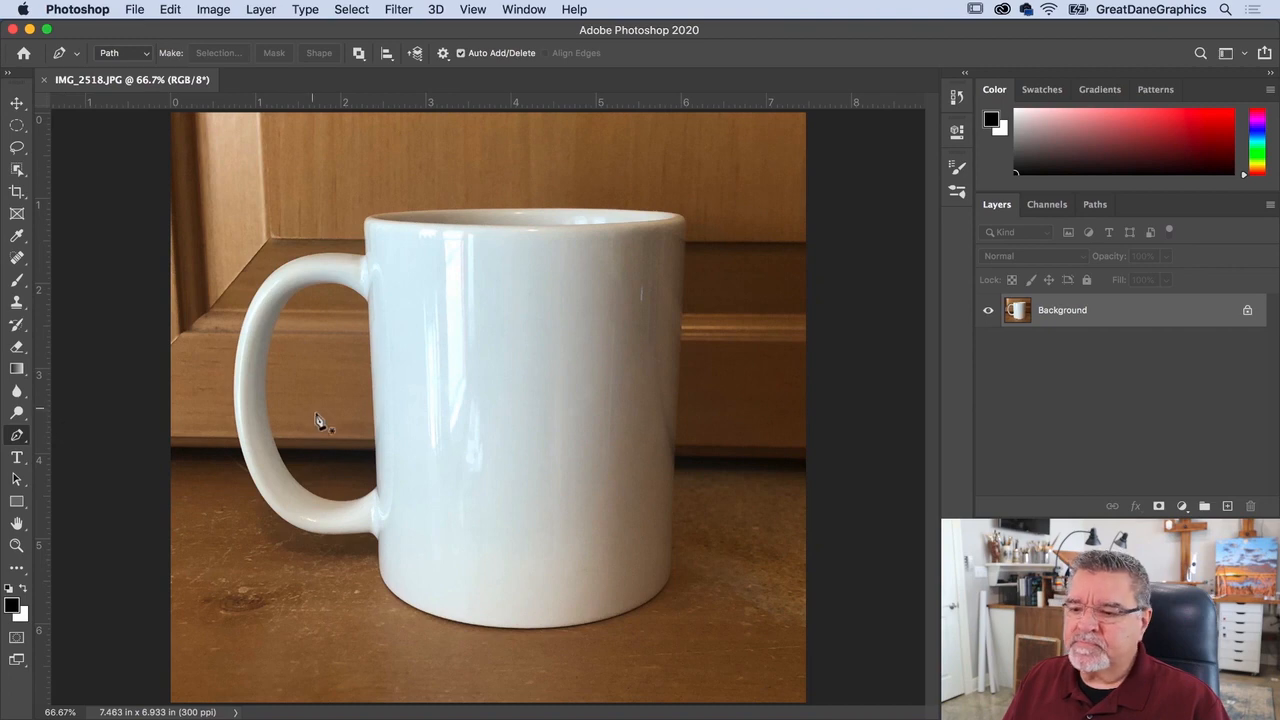
left_click(145, 57)
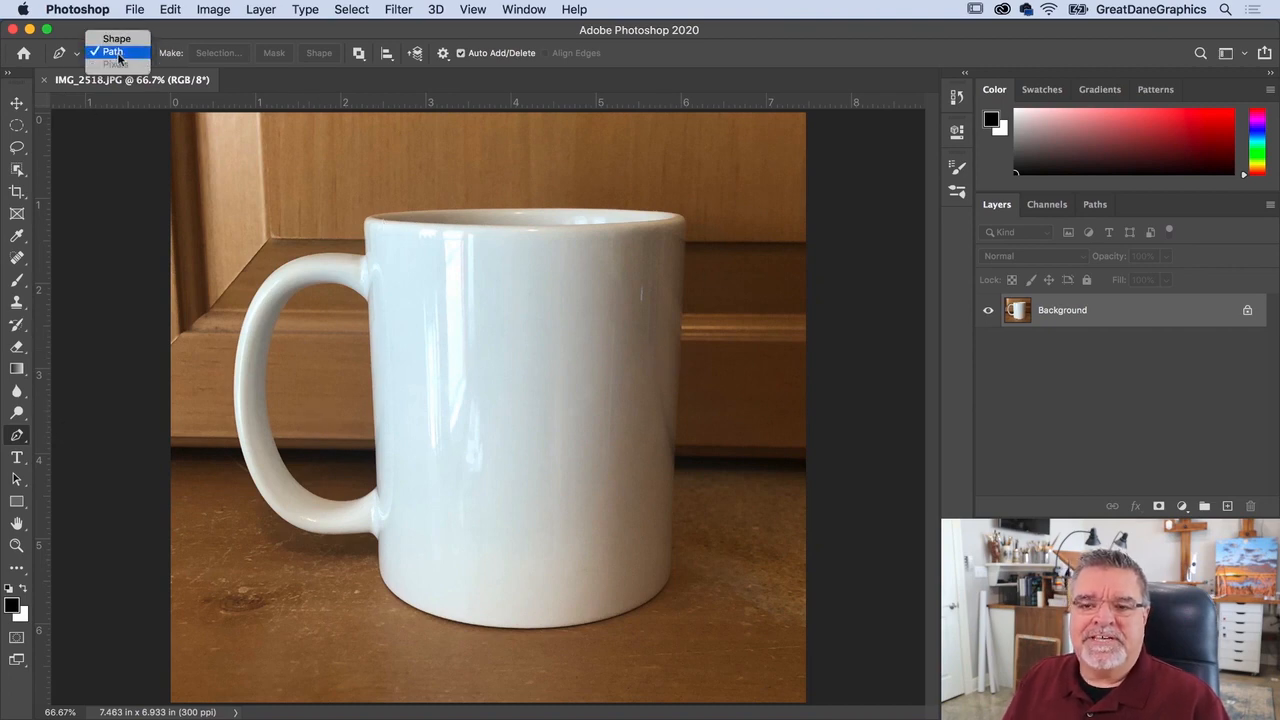
left_click(118, 58)
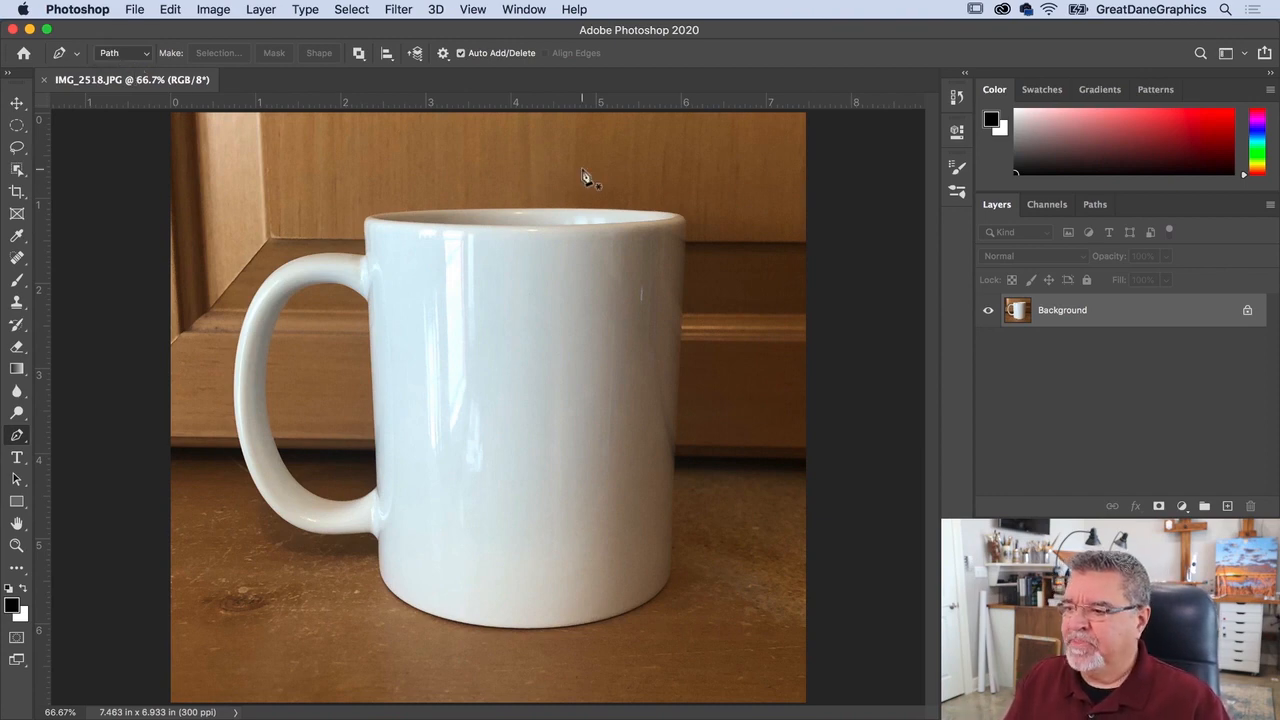
Start a path at the mug rim's right edge and curve it around the rim's right corner.
left_click(686, 228, "super")
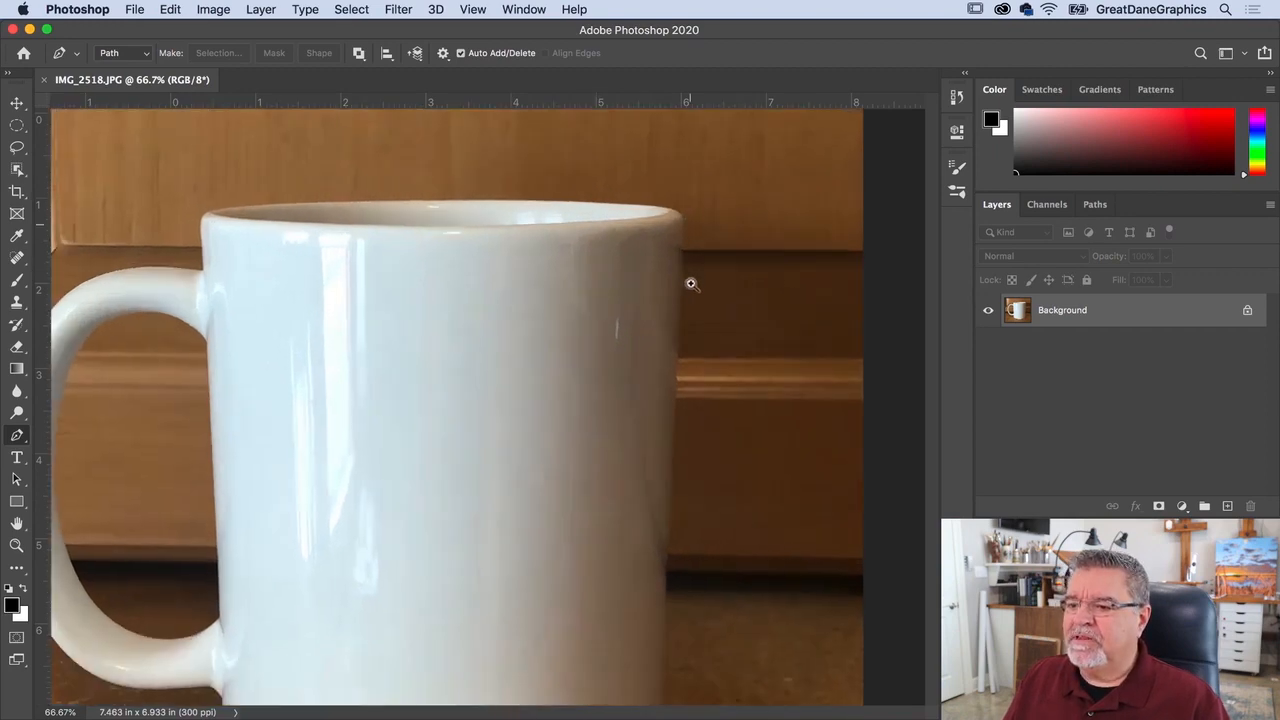
left_click(682, 248, "super")
left_click_drag(702, 202, 703, 229)
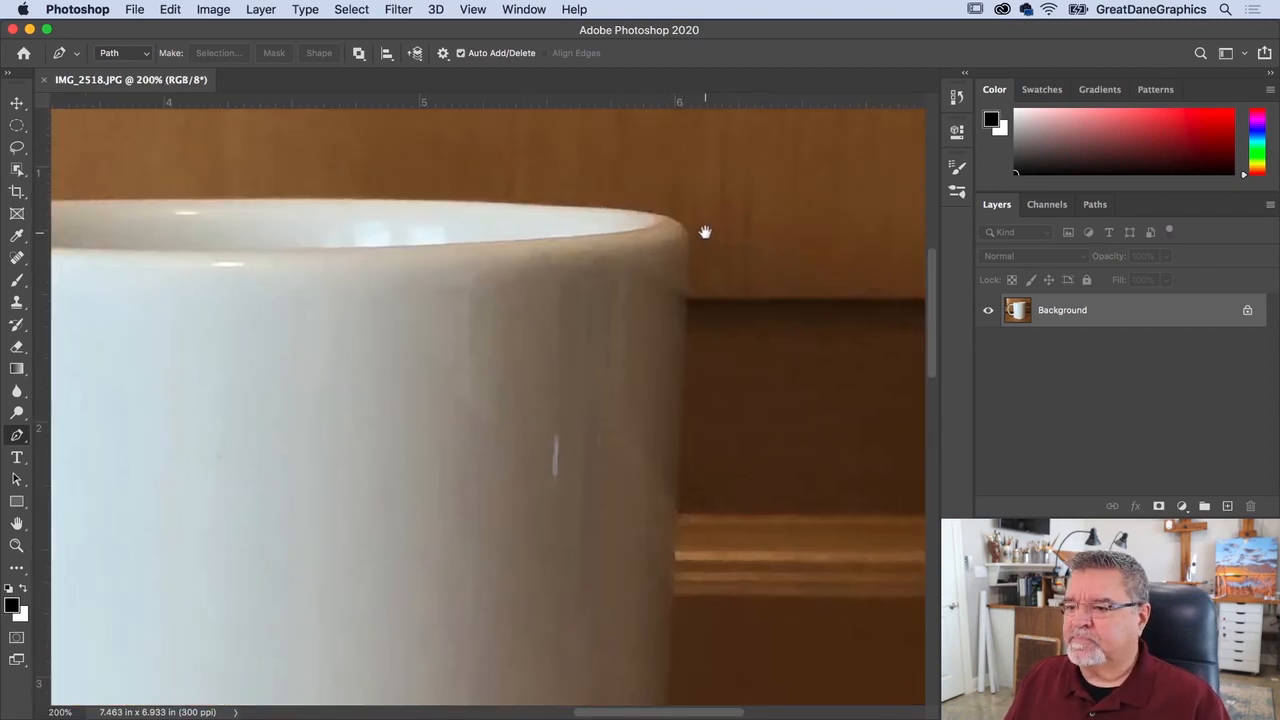
left_click(689, 238)
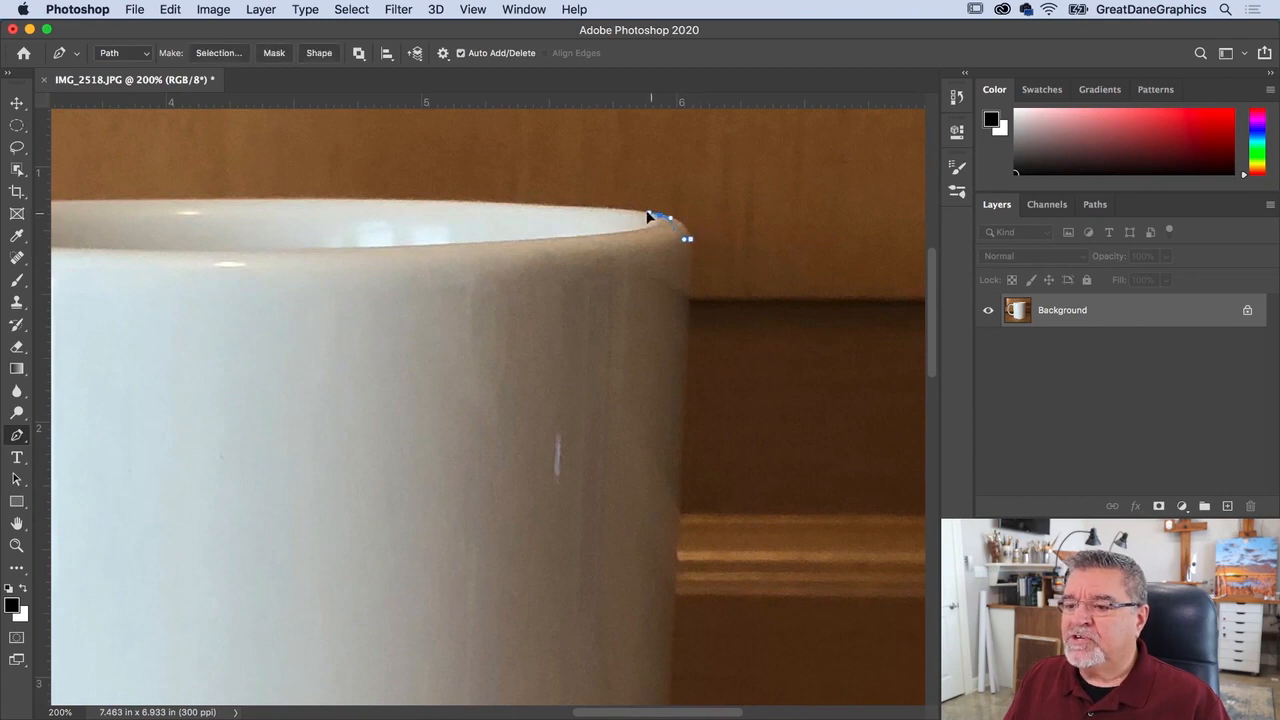
left_click_drag(621, 210, 622, 209)
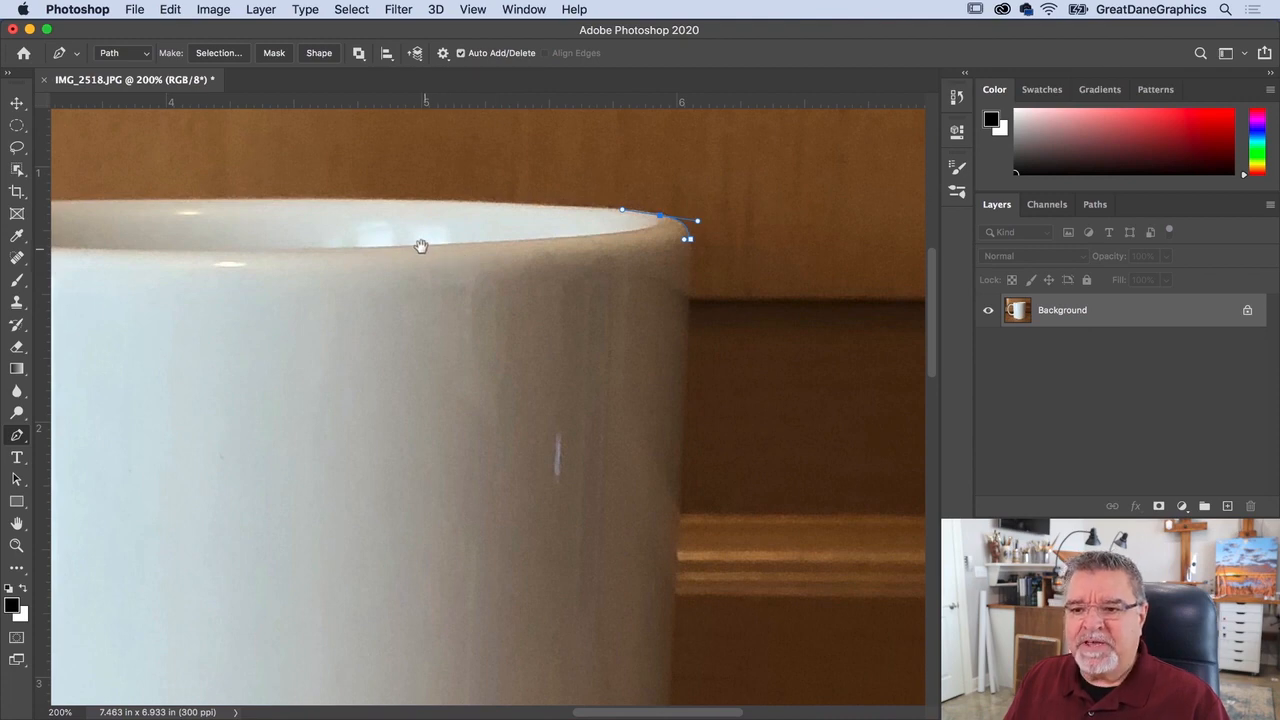
Trace the back of the rim with curved segments across to the rim's left corner.
left_click_drag(406, 251, 585, 250)
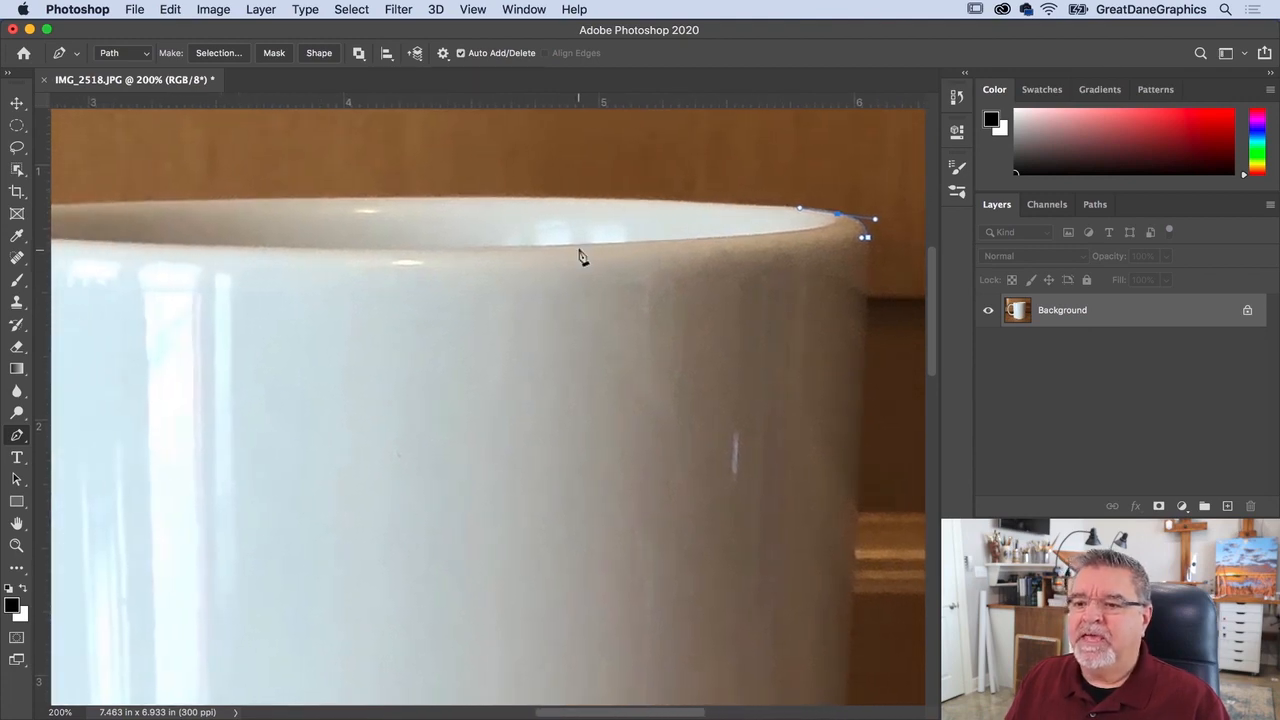
left_click(432, 198)
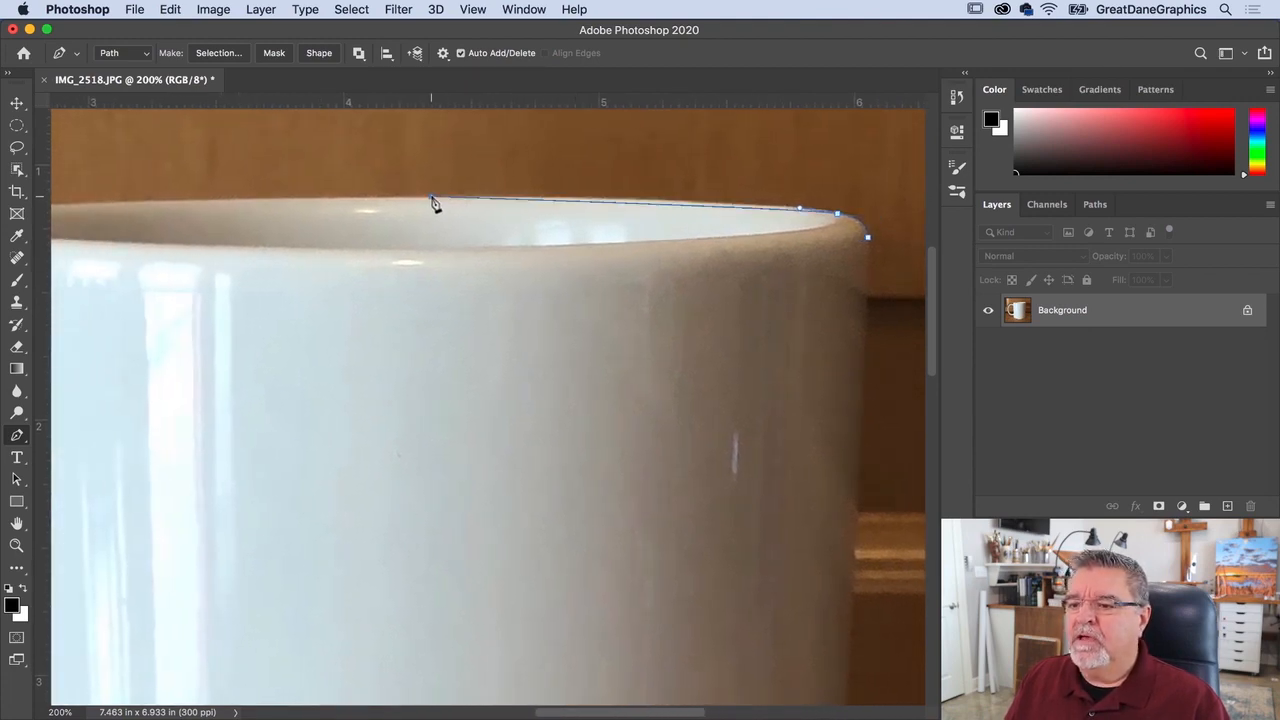
left_click(377, 197)
left_click_drag(316, 197, 589, 207)
left_click_drag(284, 212, 201, 226)
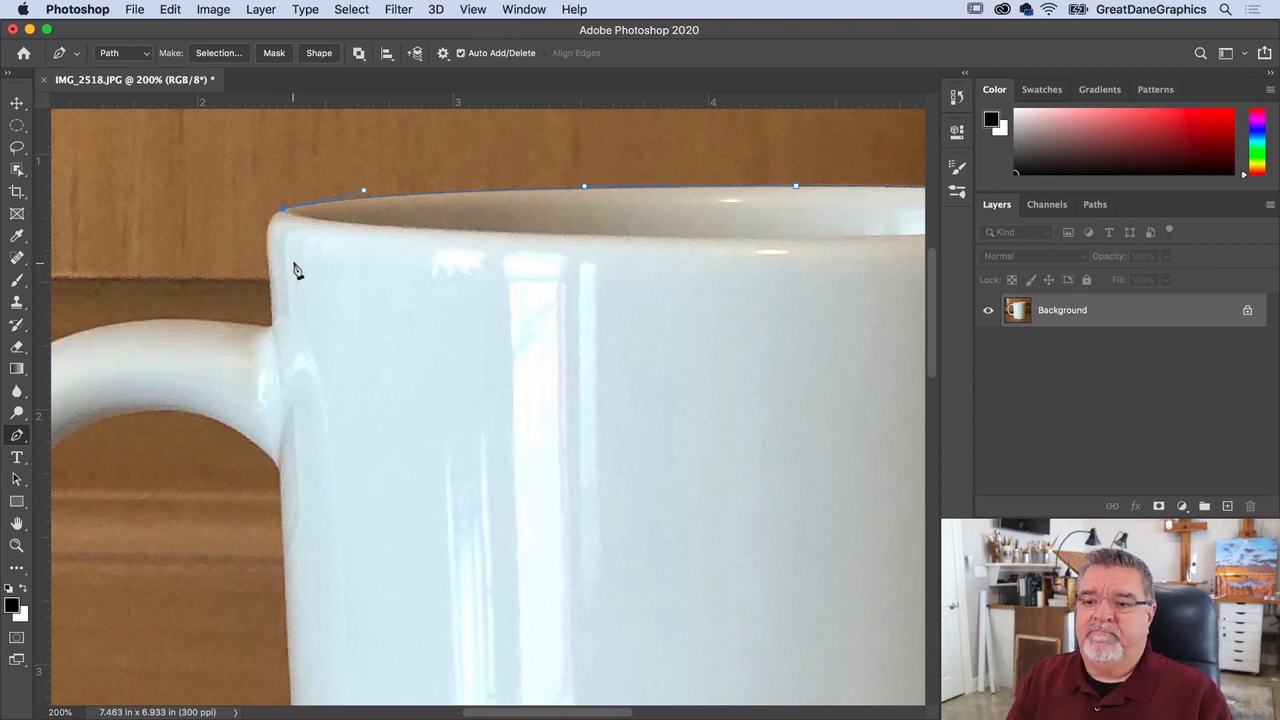
Undo a stray anchor inside the mug and continue the path around the rim's left corner toward the handle.
left_click(339, 378)
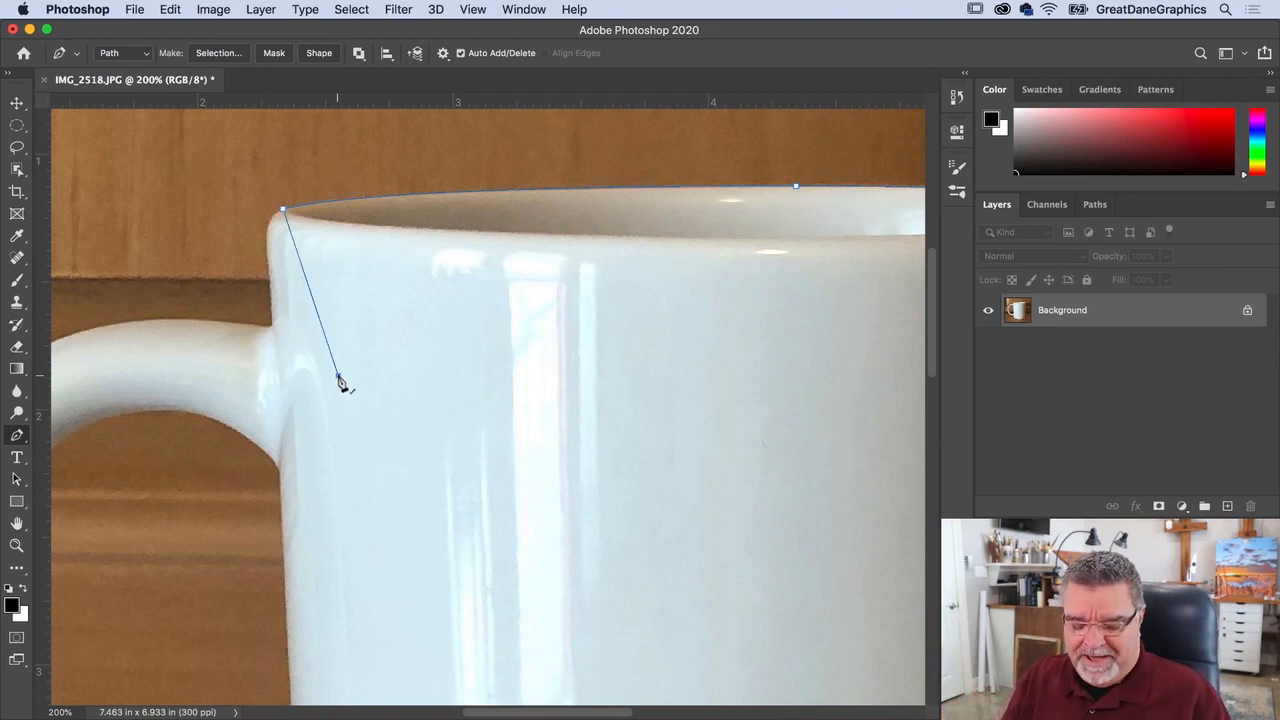
key("super+z")
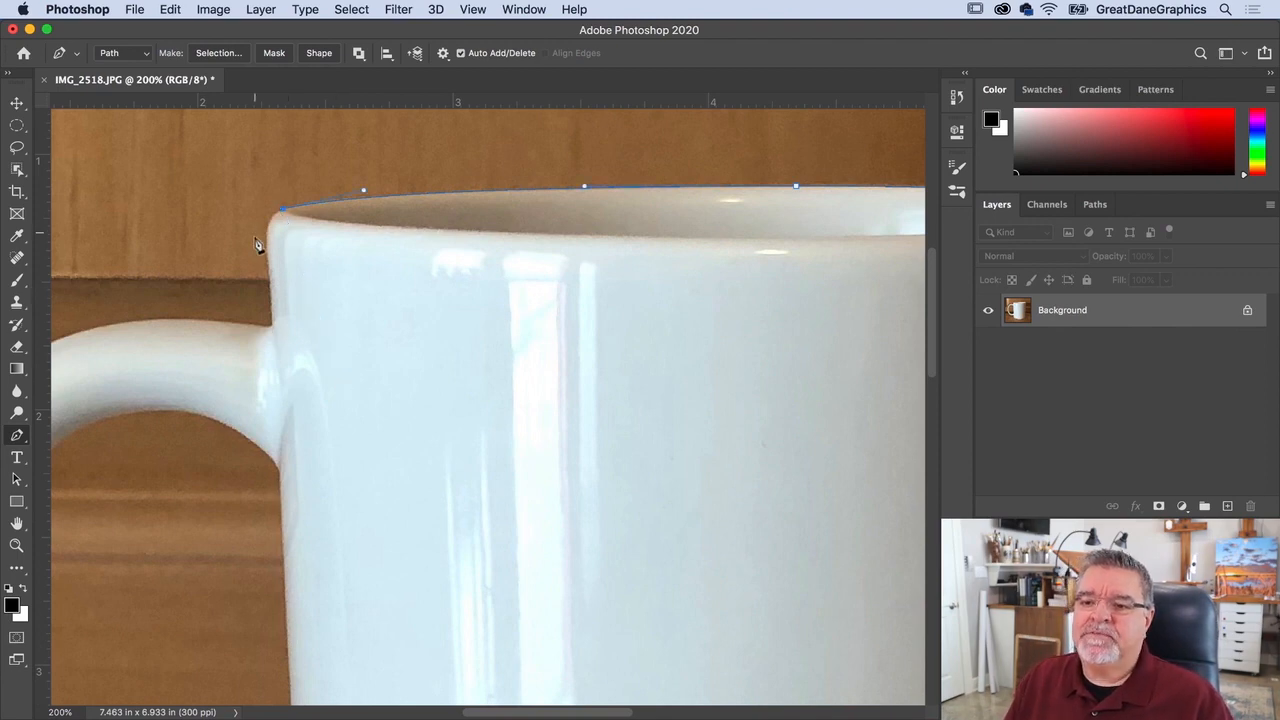
left_click_drag(268, 248, 266, 270)
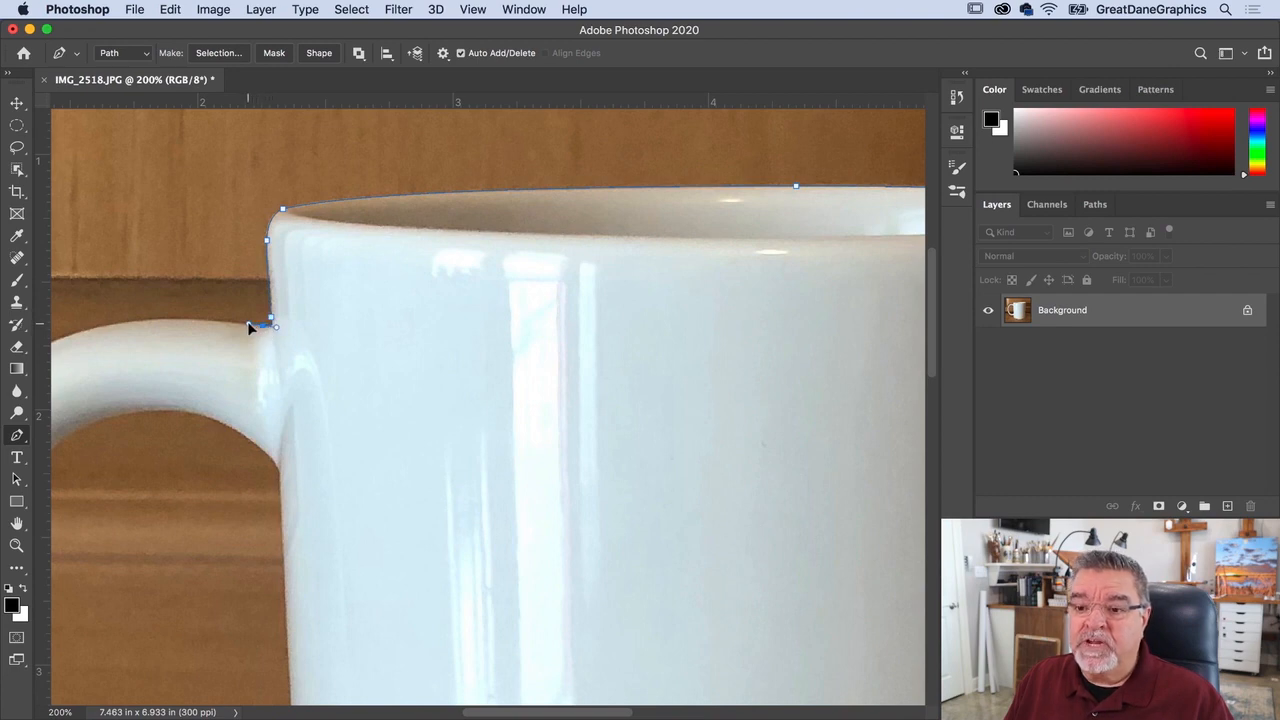
Trace the handle's upper outer edge down to its outermost point, adjusting the direction line so the curve fits.
left_click_drag(225, 307, 529, 312)
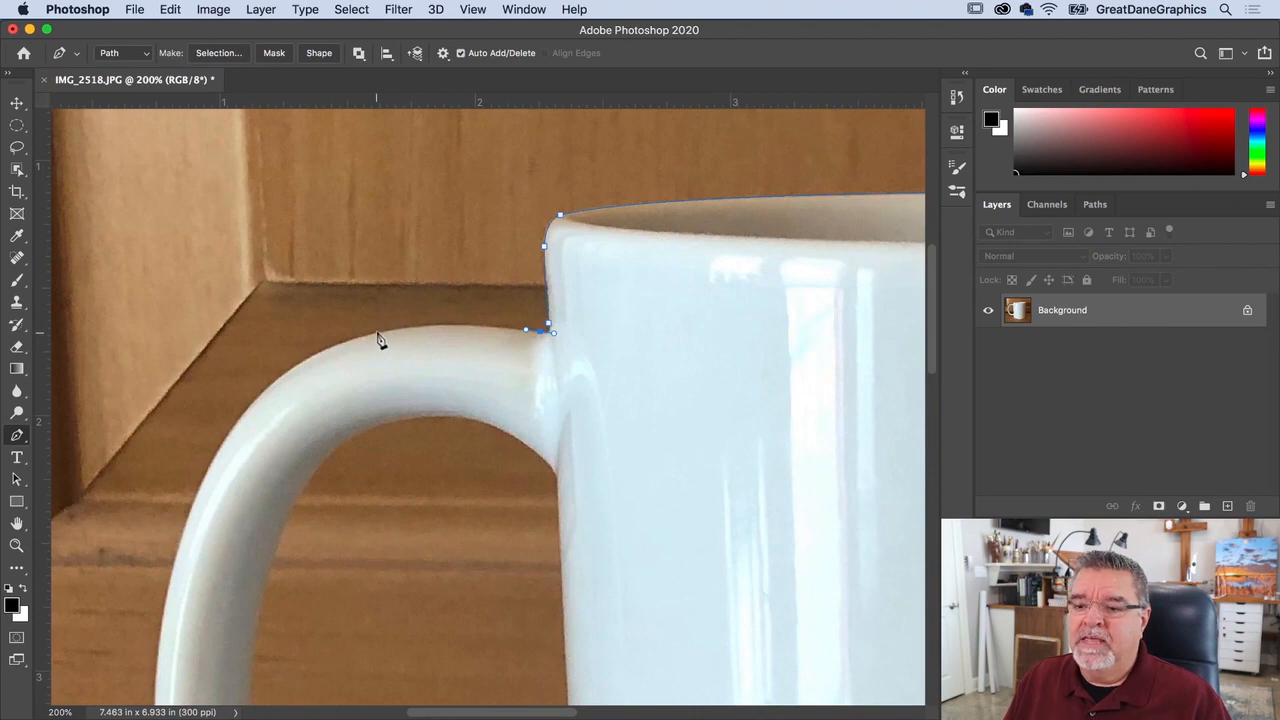
left_click_drag(377, 333, 320, 351)
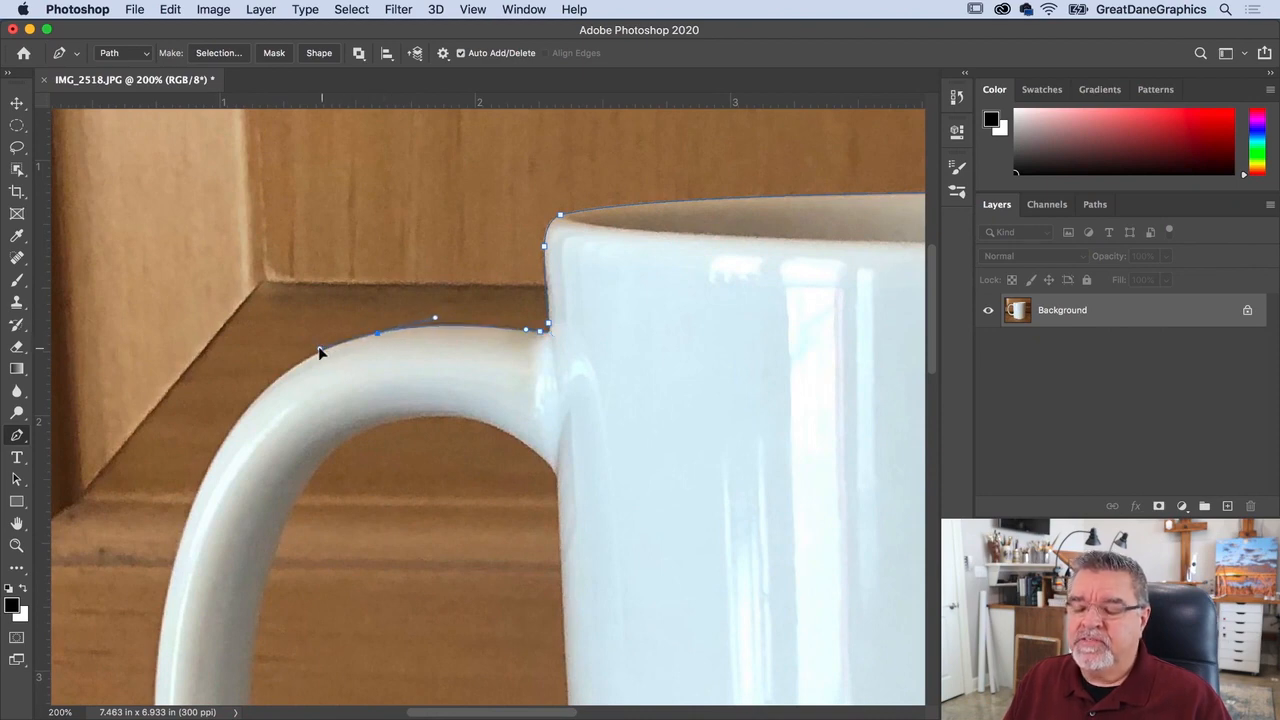
left_click_drag(332, 427, 453, 217)
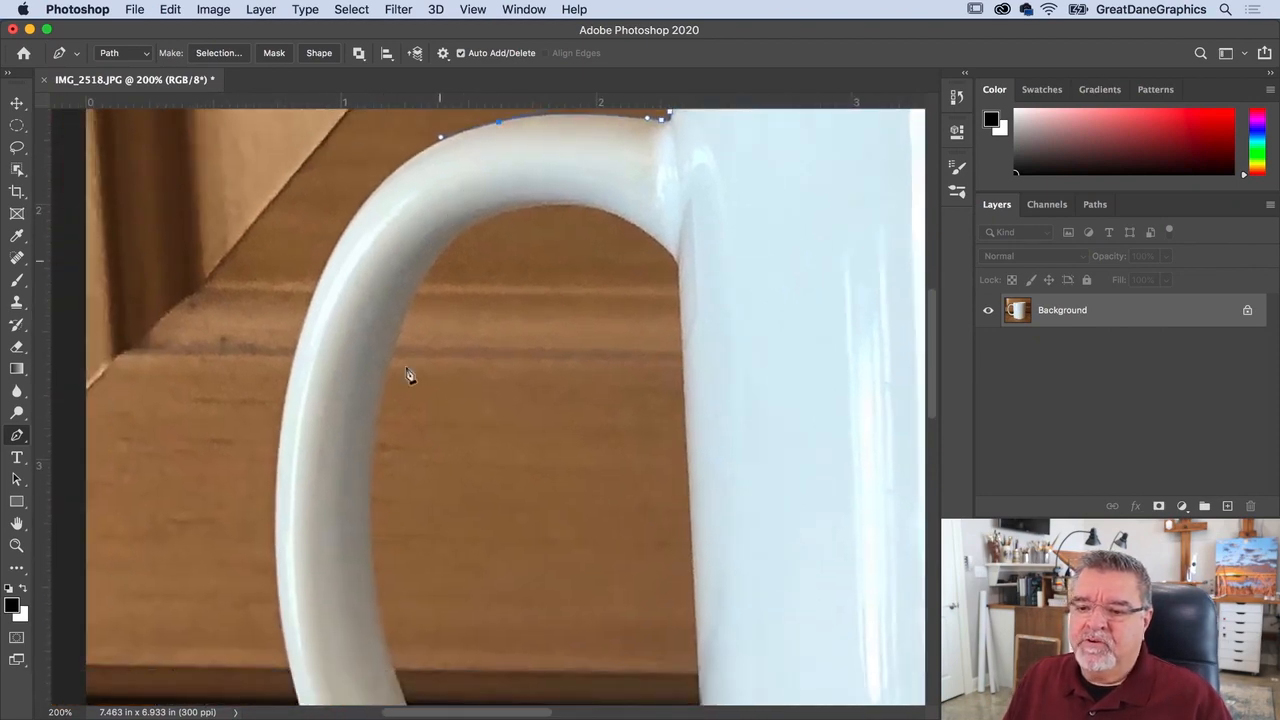
left_click(275, 521)
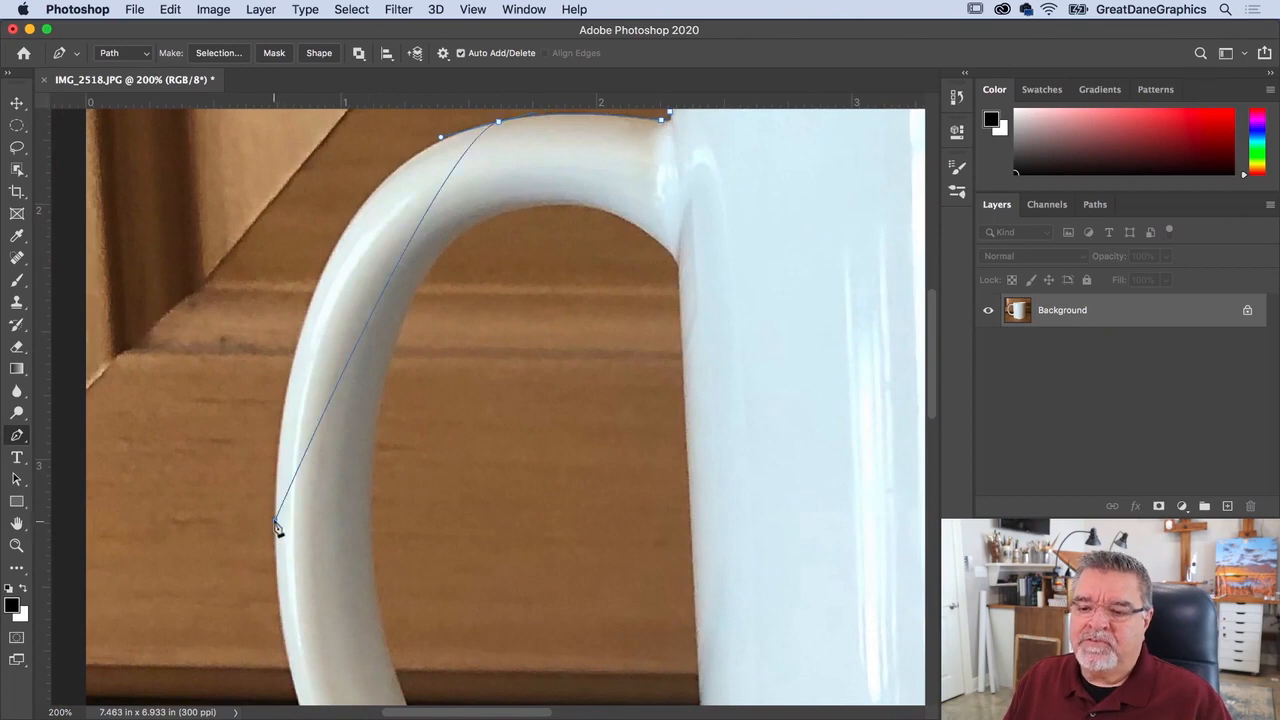
left_click_drag(275, 535, 275, 703)
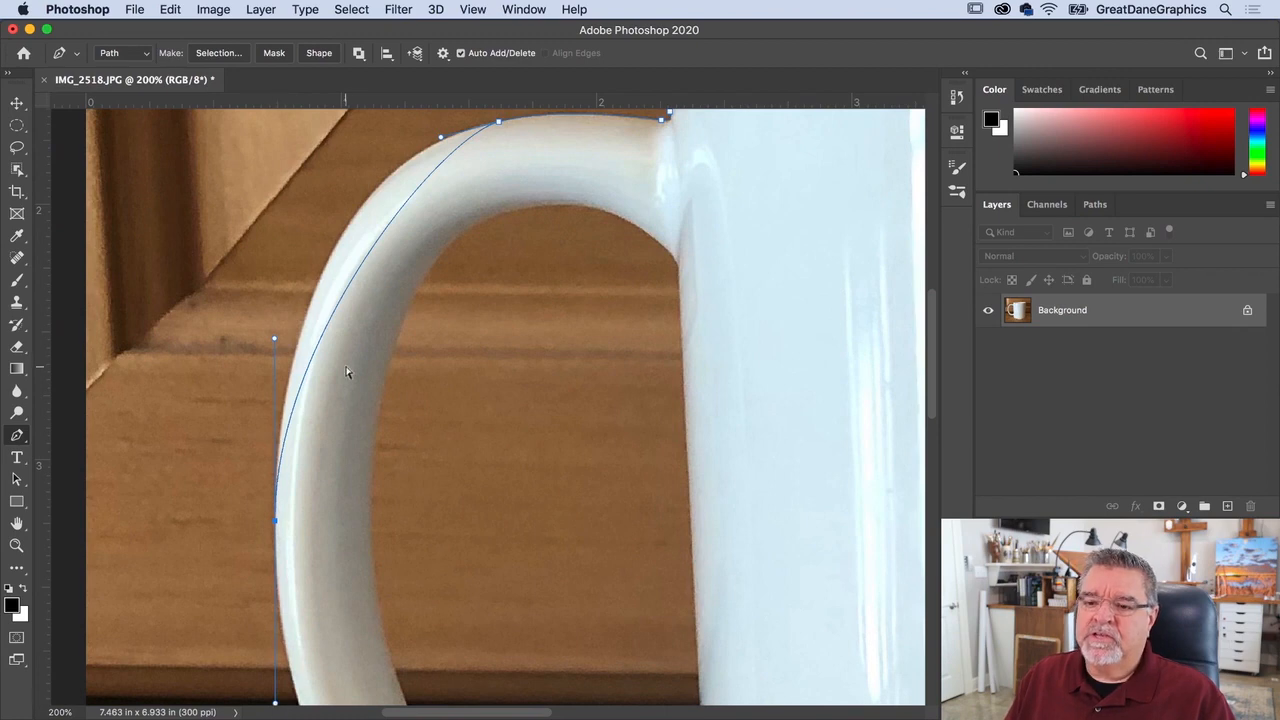
left_click_drag(275, 345, 282, 183)
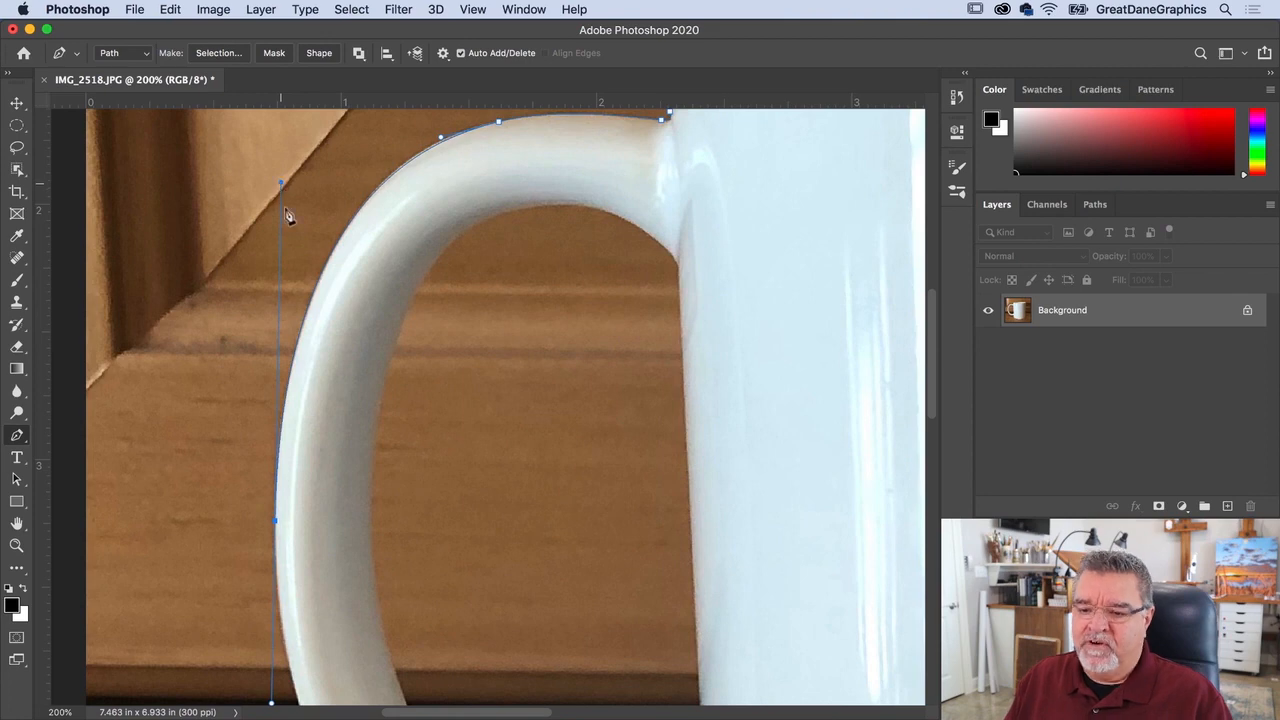
Trace the handle's lower outer edge to near its lower joint, removing the outgoing direction lines at the new anchors.
scroll(440, 463, "down", 10)
scroll(440, 463, "right", 4)
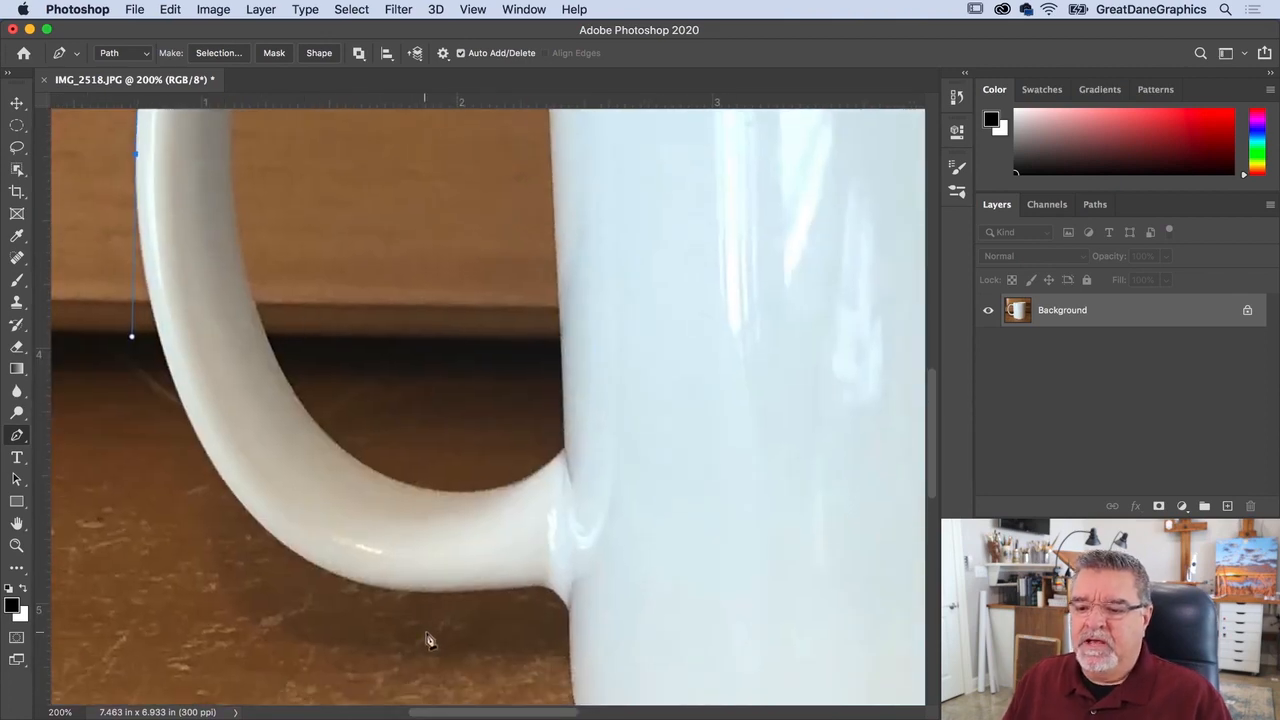
left_click(406, 592)
left_click_drag(408, 598, 596, 608)
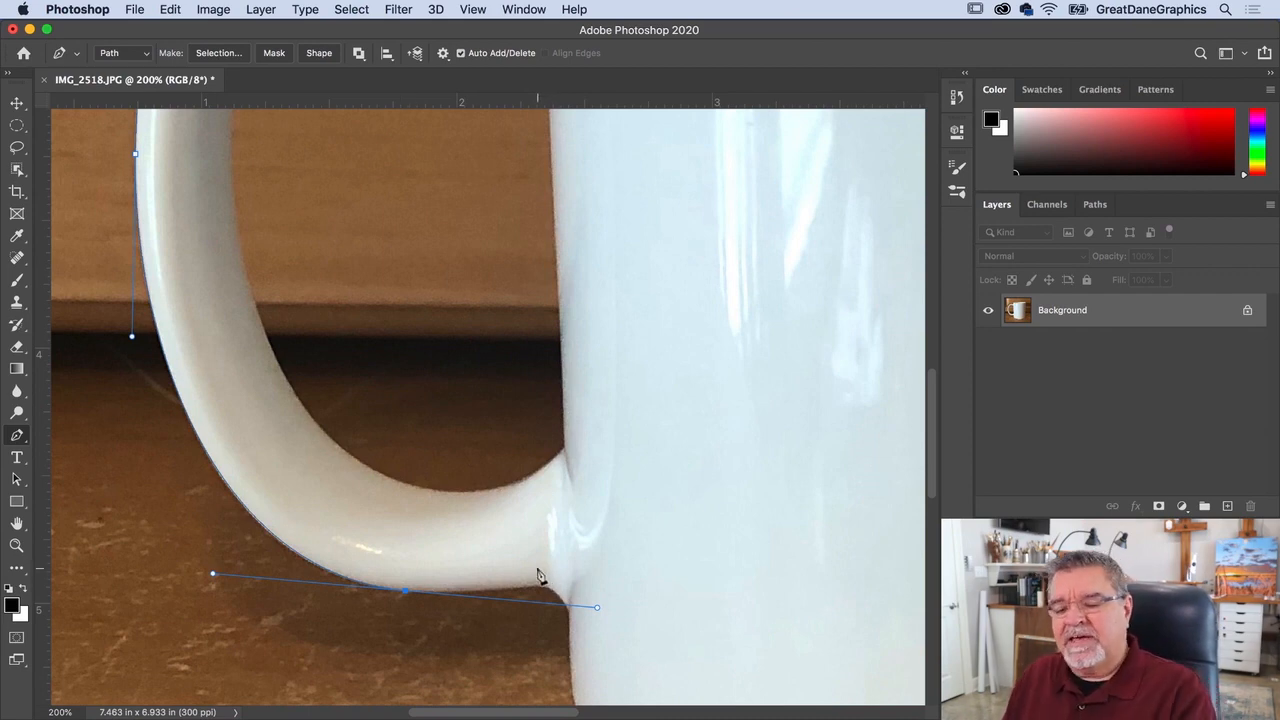
left_click(405, 591, "alt")
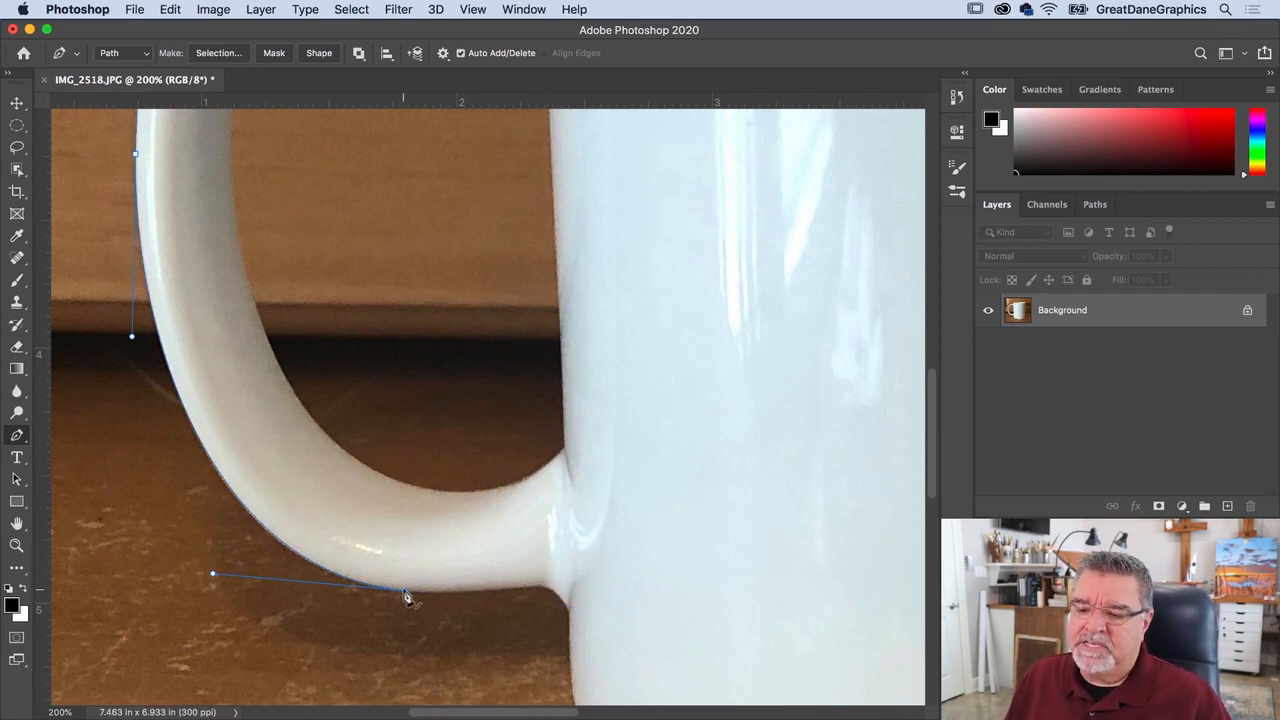
left_click_drag(529, 593, 603, 577)
left_click(527, 587, "alt")
Trace around the handle's lower joint, down the mug's left side and around its lower left corner.
scroll(580, 530, "down", 4)
scroll(580, 530, "right", 1)
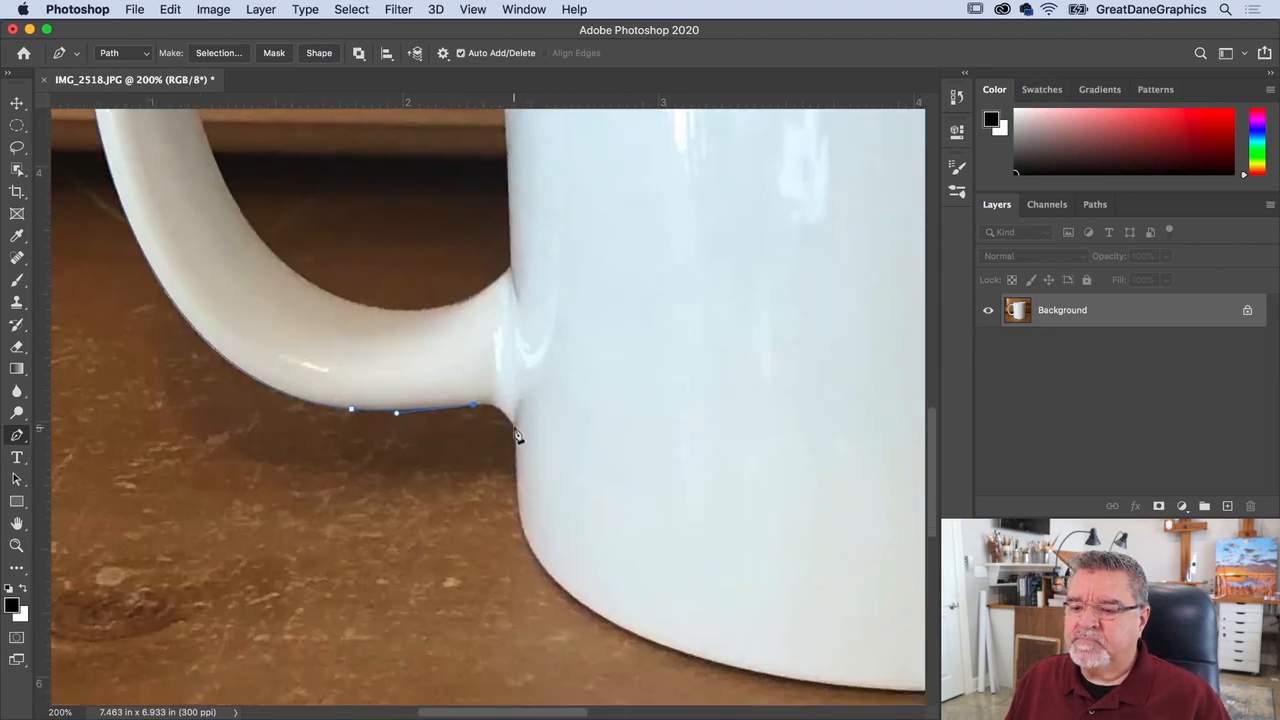
left_click_drag(514, 428, 527, 466)
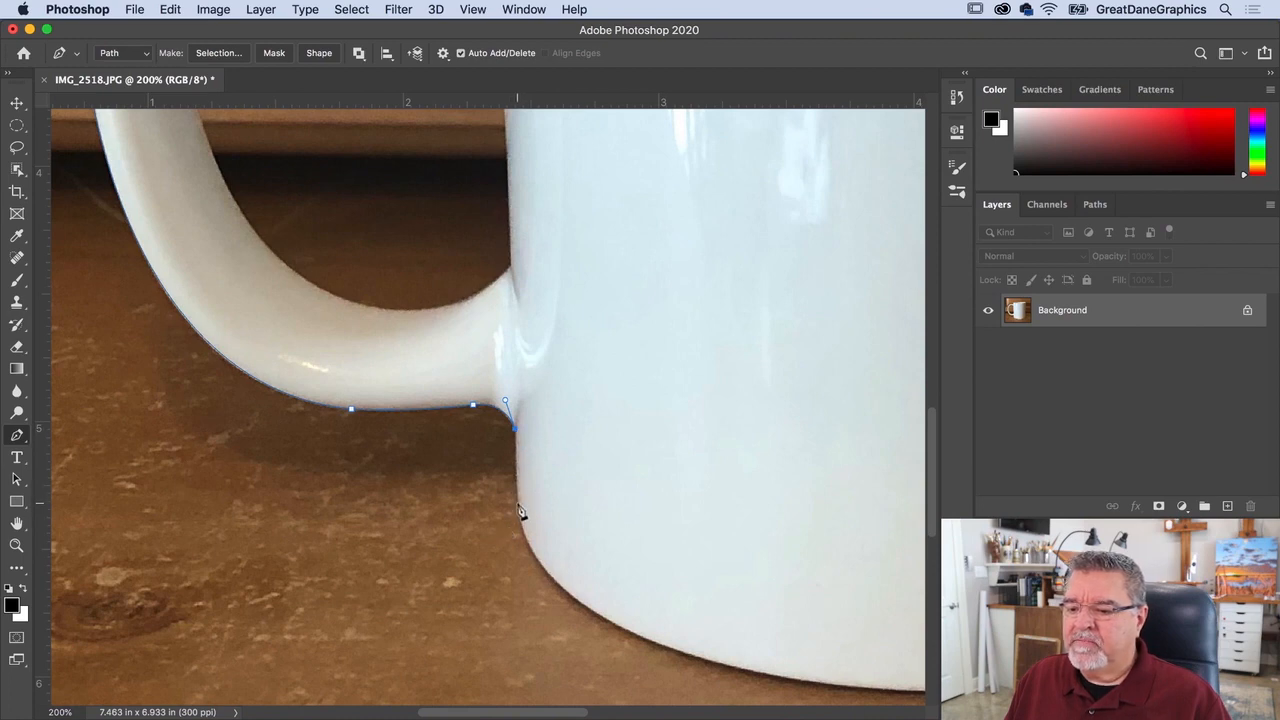
left_click_drag(678, 580, 526, 488)
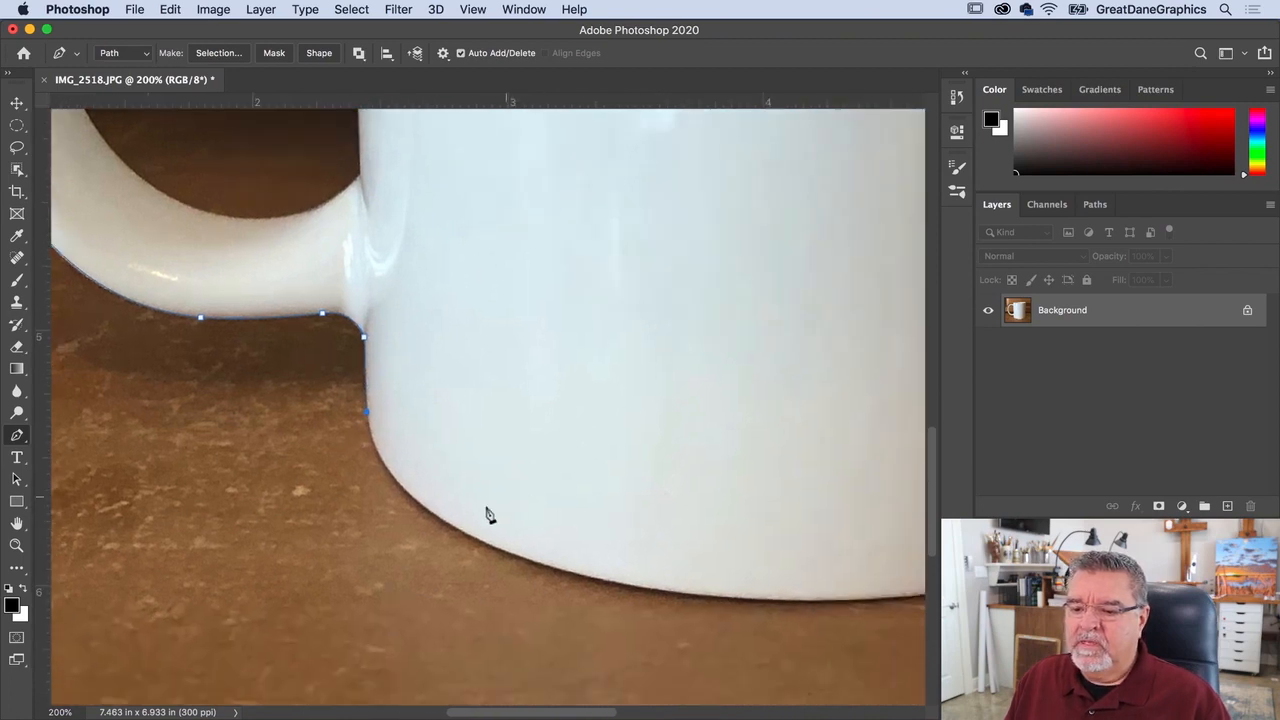
left_click_drag(426, 510, 487, 547)
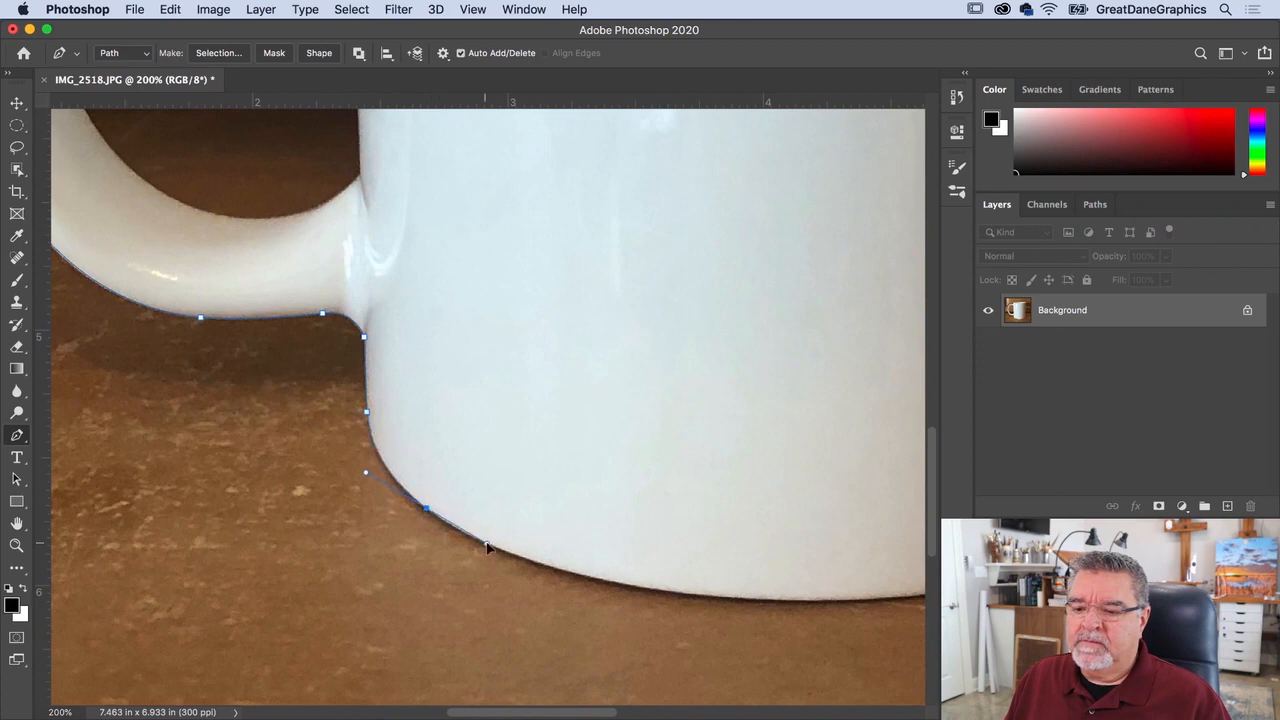
Extend the path along the base to its lowest point and remove that anchor's outgoing direction line.
left_click_drag(823, 569, 792, 452)
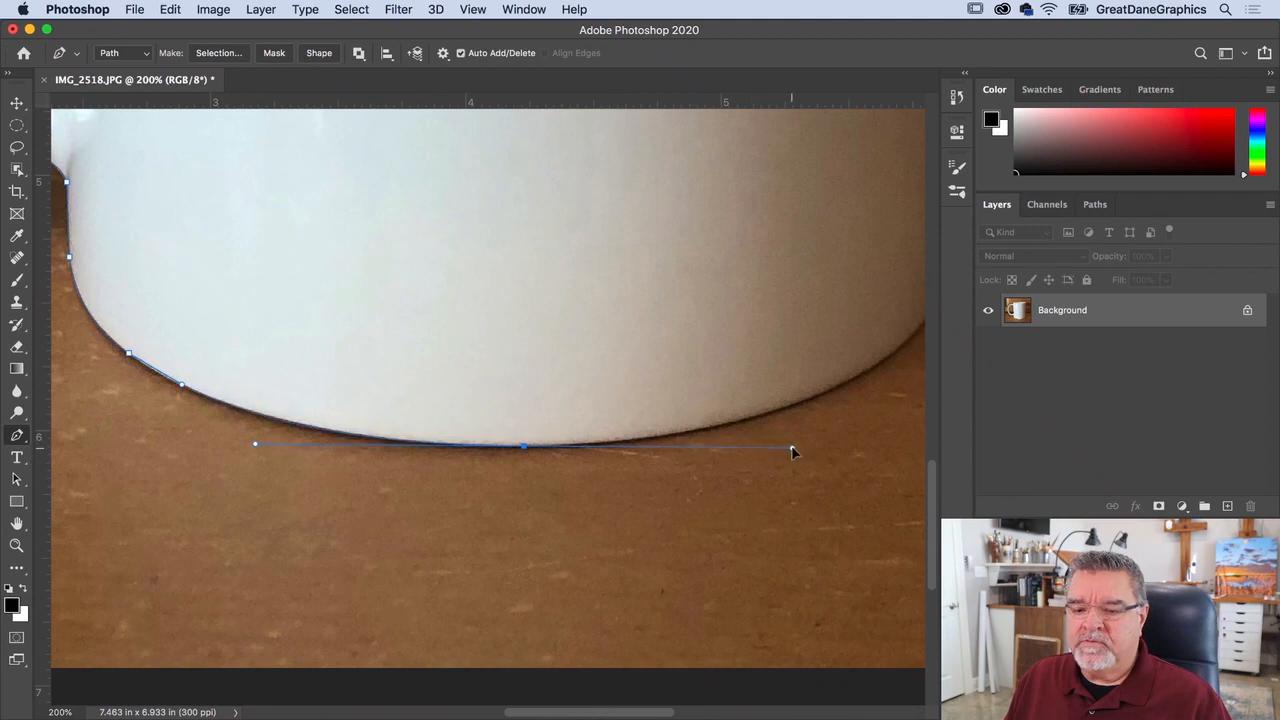
left_click_drag(527, 452, 405, 500)
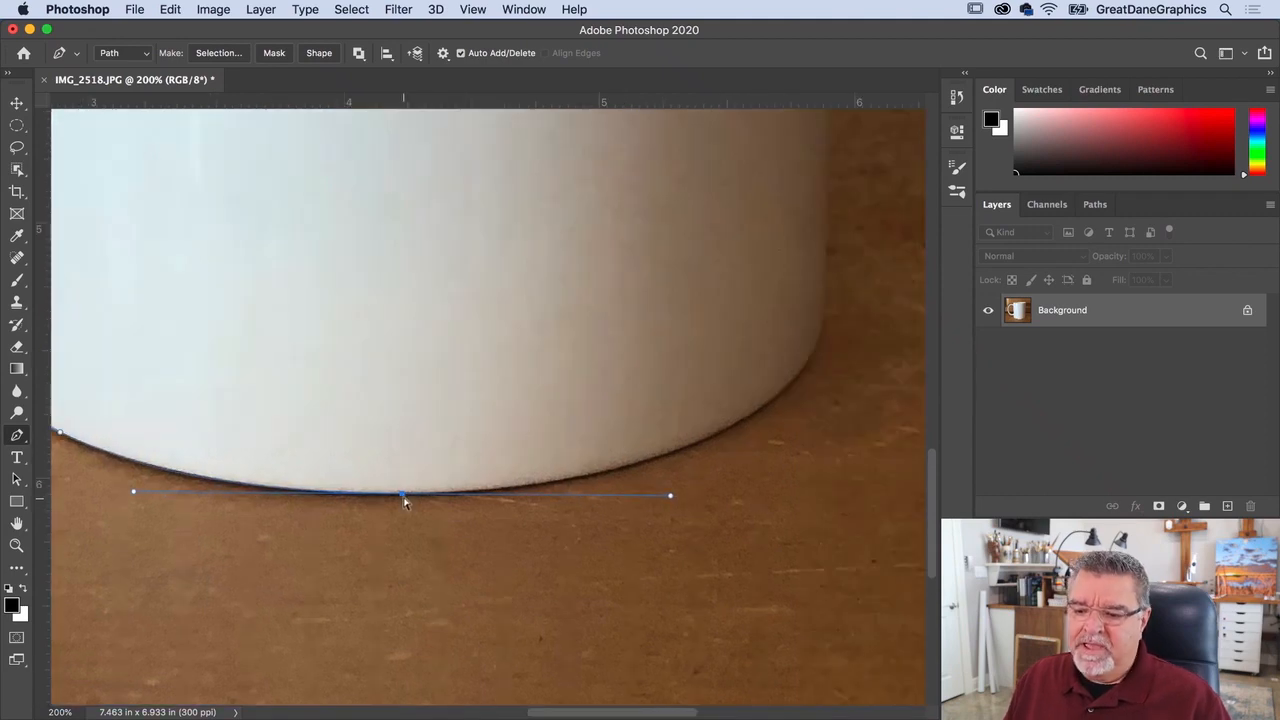
left_click(402, 496, "alt")
Trace the base to the mug's lower right corner, lengthening the incoming direction line so the curve fits.
left_click_drag(638, 317, 551, 343)
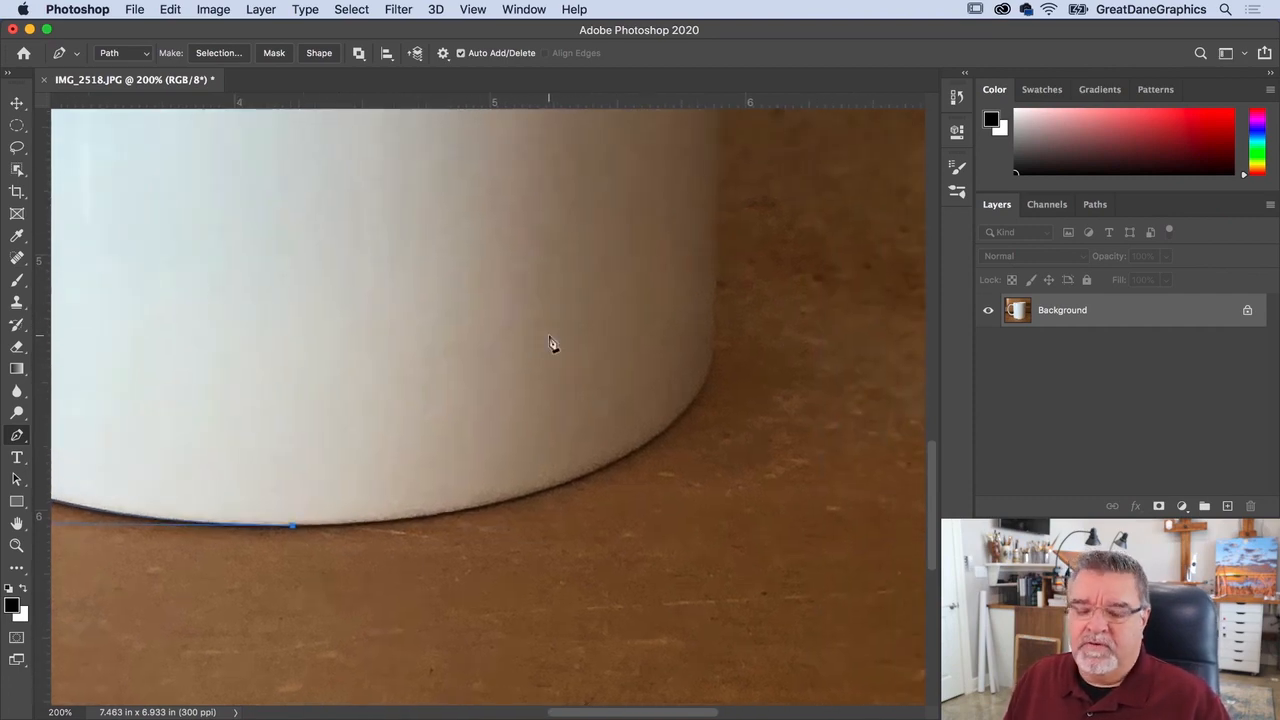
left_click(713, 361)
left_click_drag(714, 362, 742, 264)
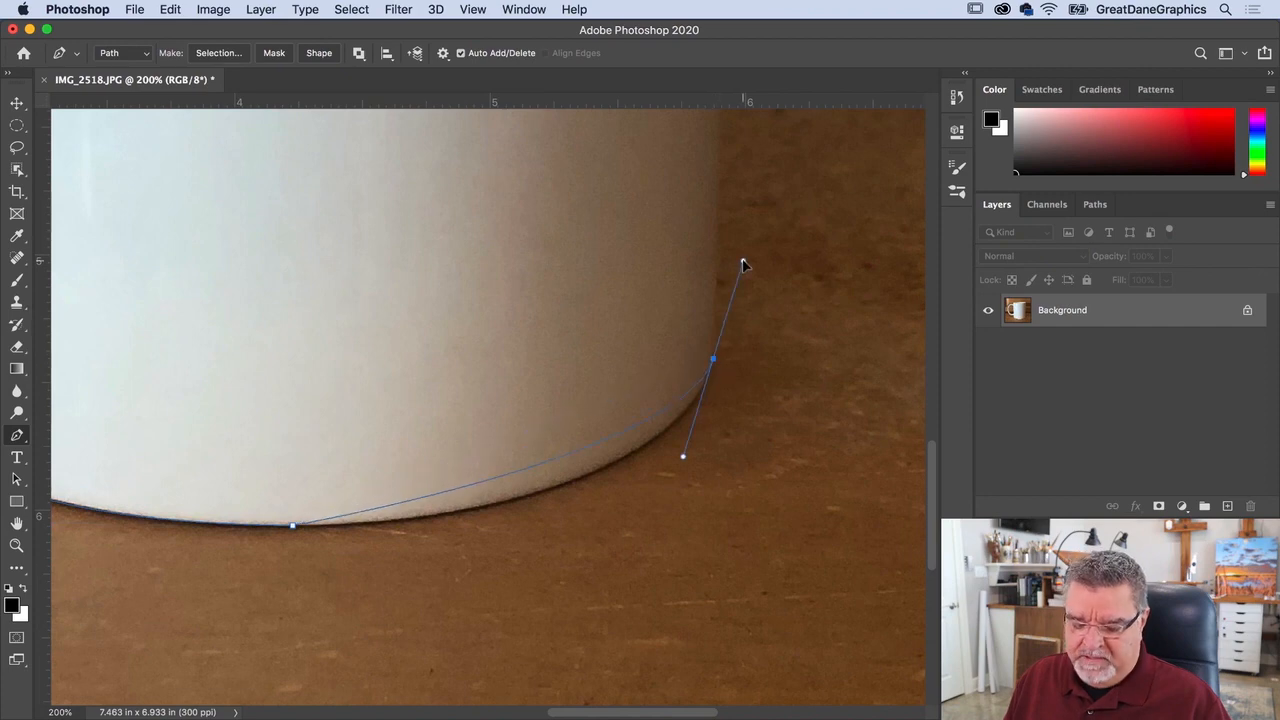
left_click_drag(683, 460, 669, 523)
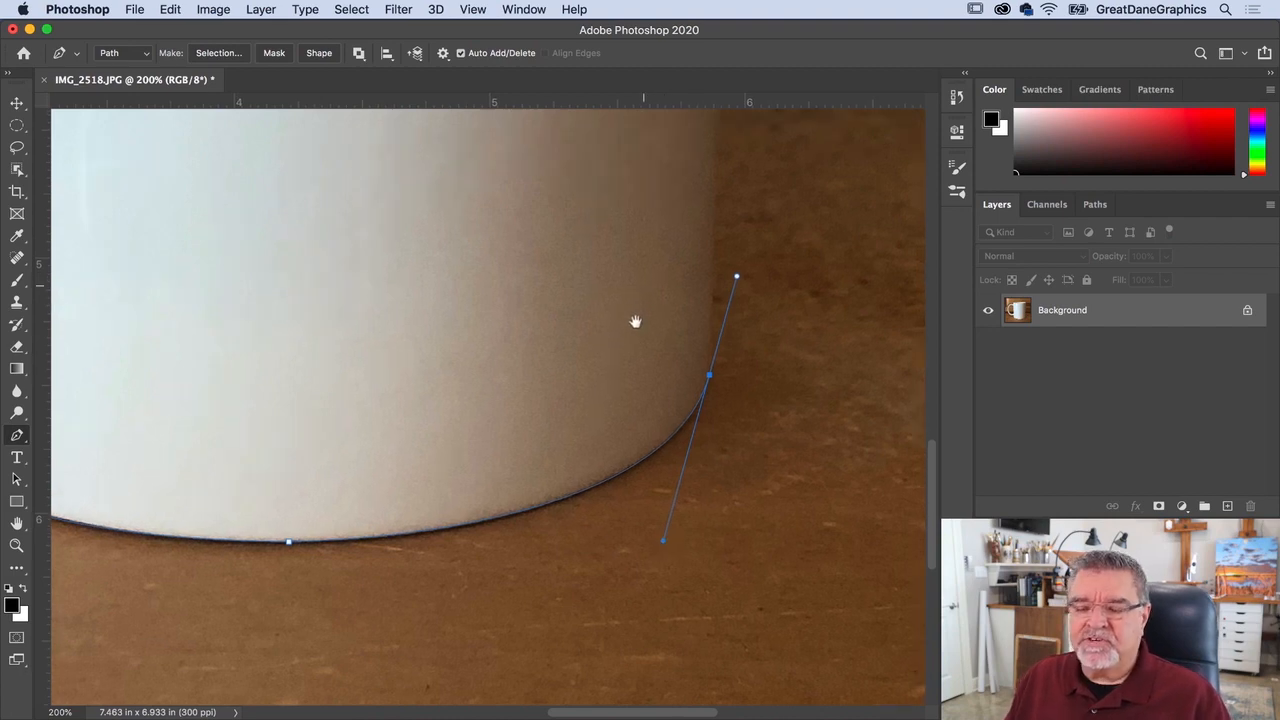
Close the path up the mug's right side at the starting anchor on the rim.
left_click_drag(640, 300, 623, 434)
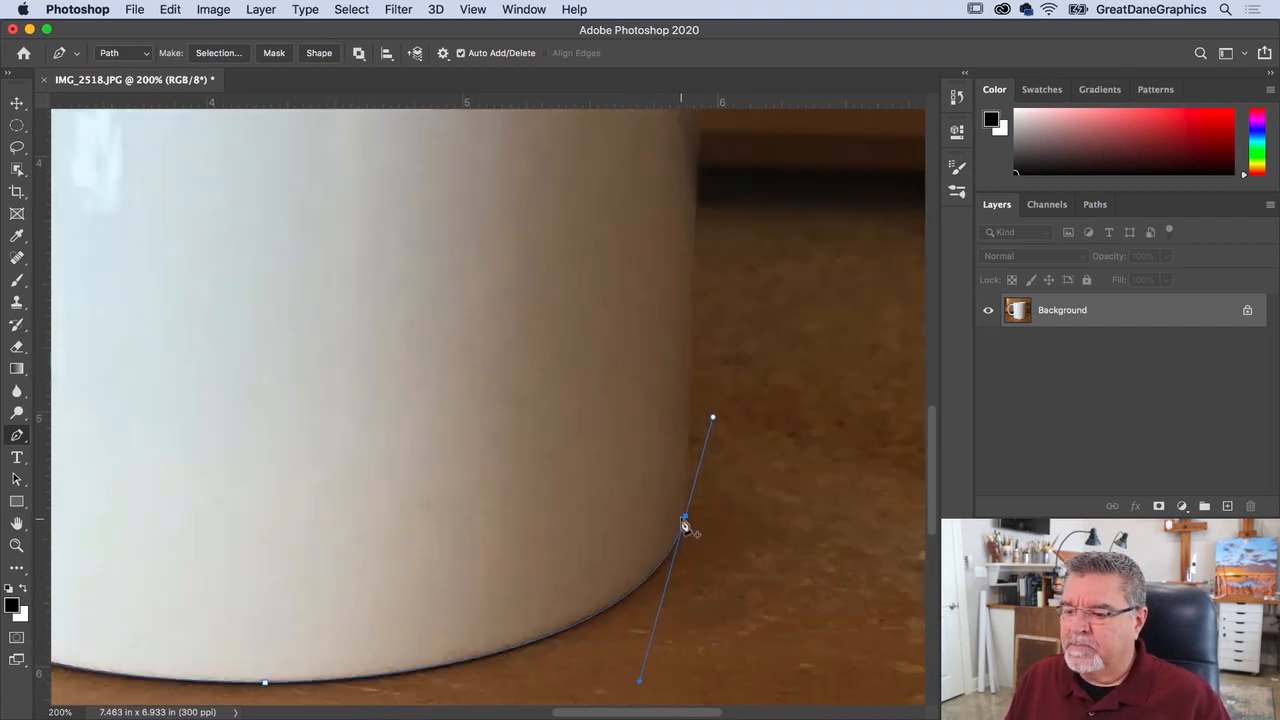
left_click_drag(694, 240, 703, 634)
left_click_drag(690, 297, 661, 499)
left_click_drag(686, 271, 681, 326)
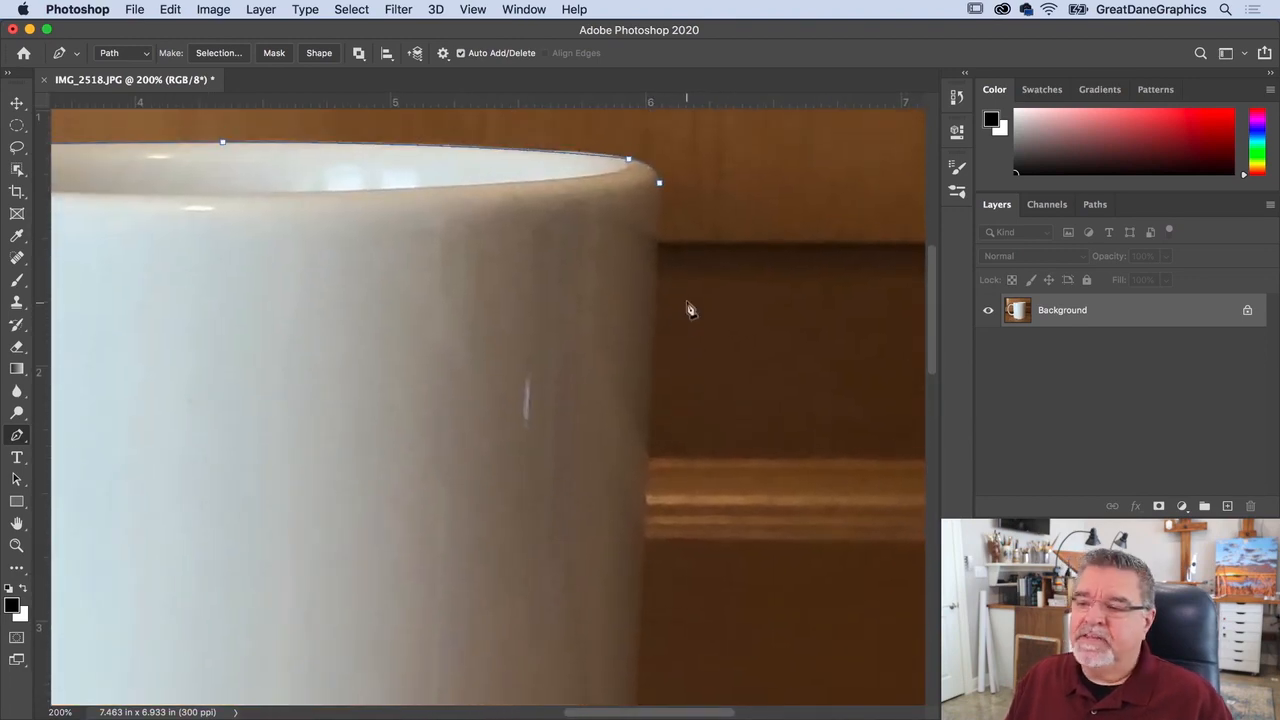
left_click(660, 186)
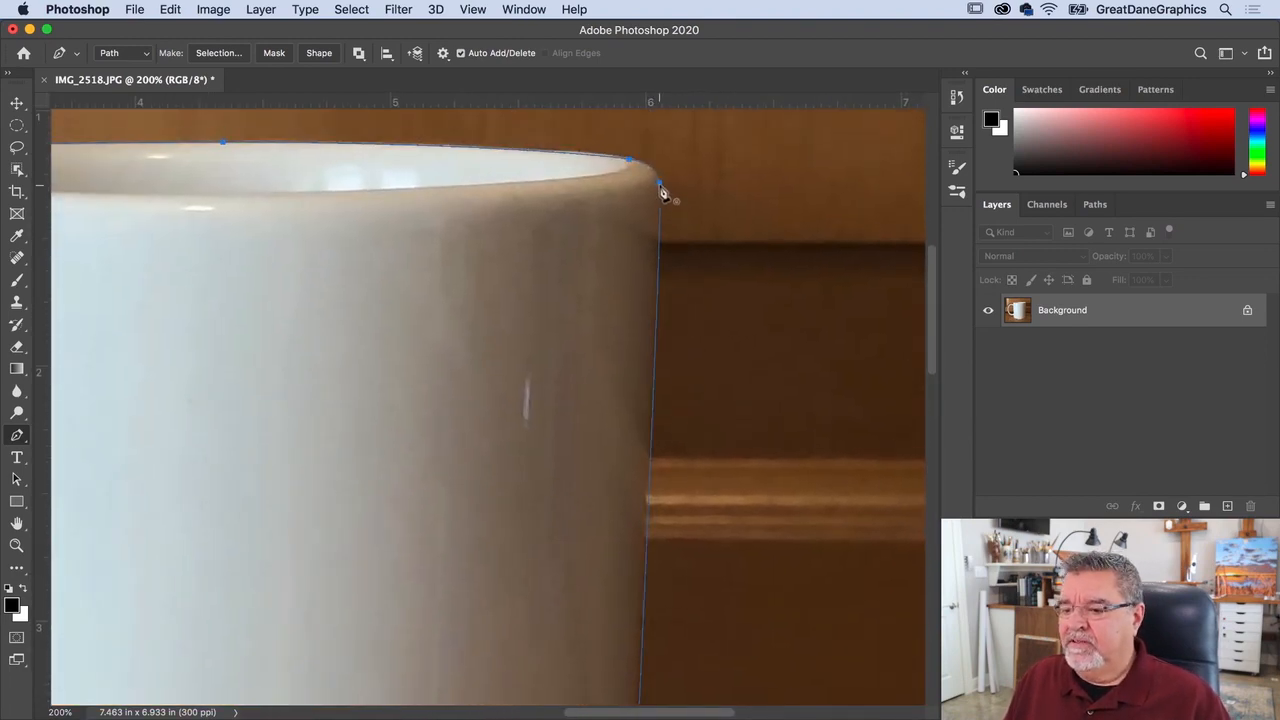
scroll(682, 365, "down", 1)
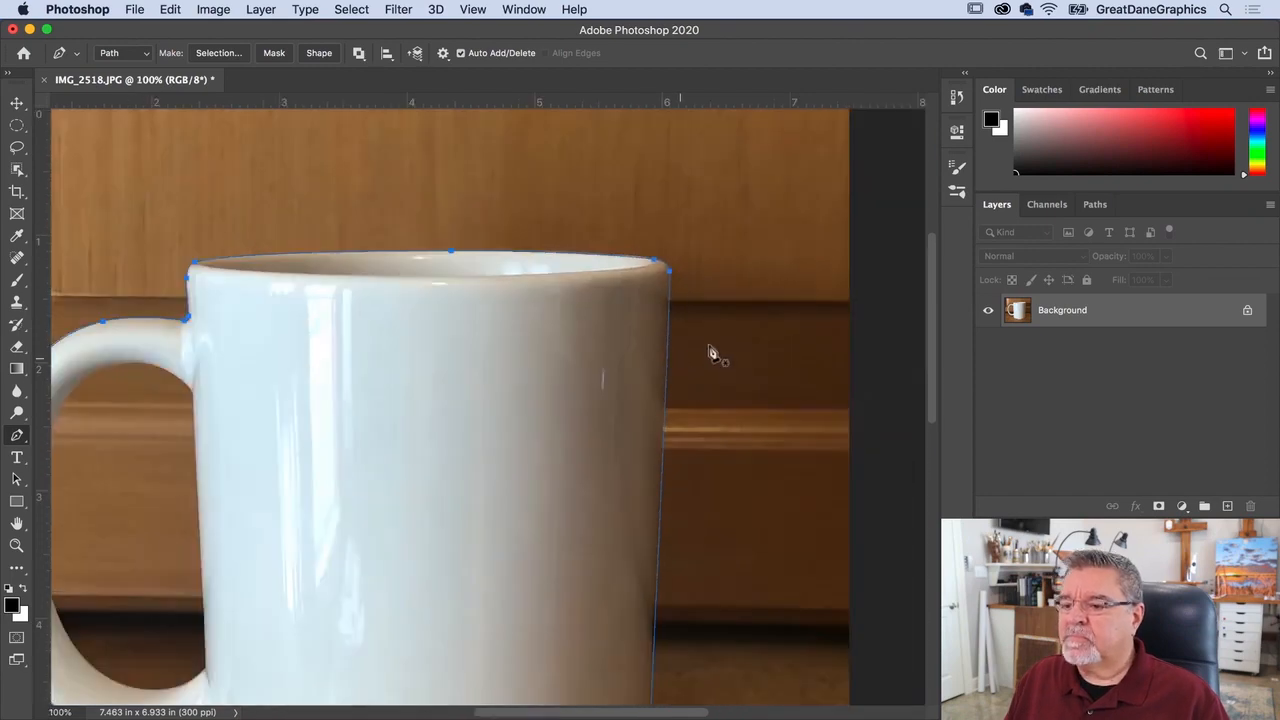
Move the outline's closing anchor at the rim's upper right corner onto the mug's edge.
left_click_drag(711, 380, 711, 266)
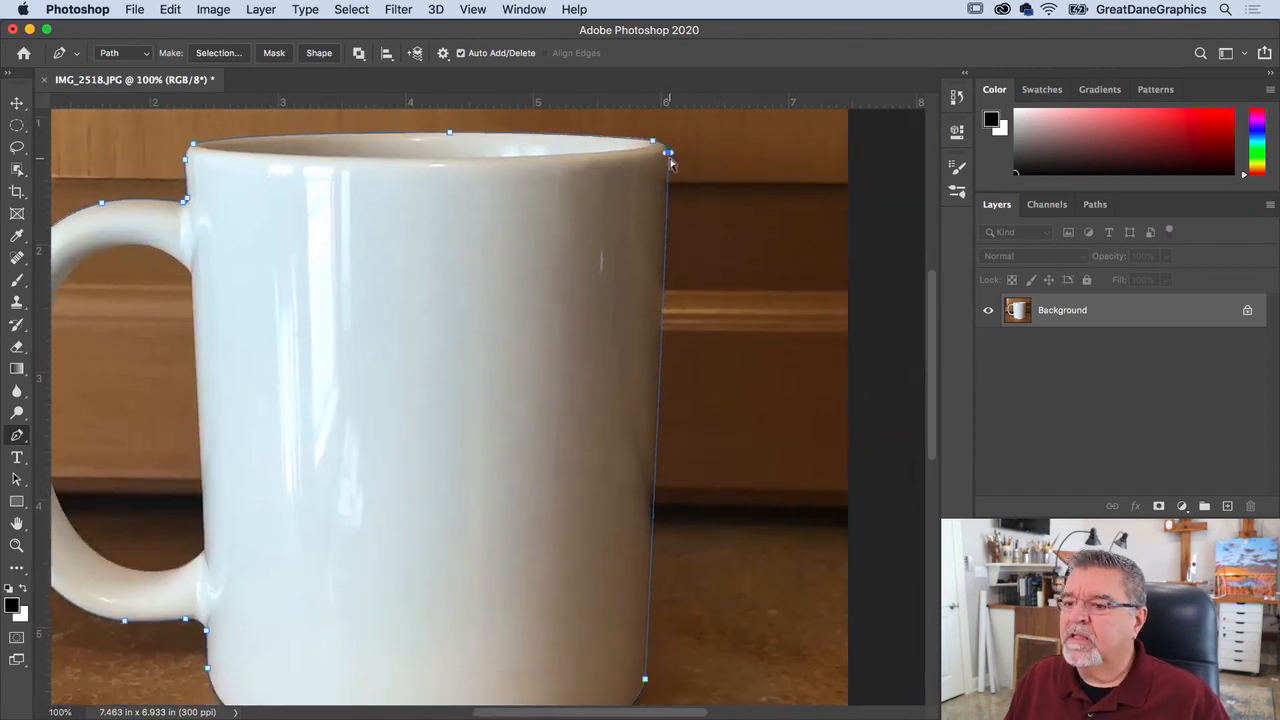
left_click(667, 155)
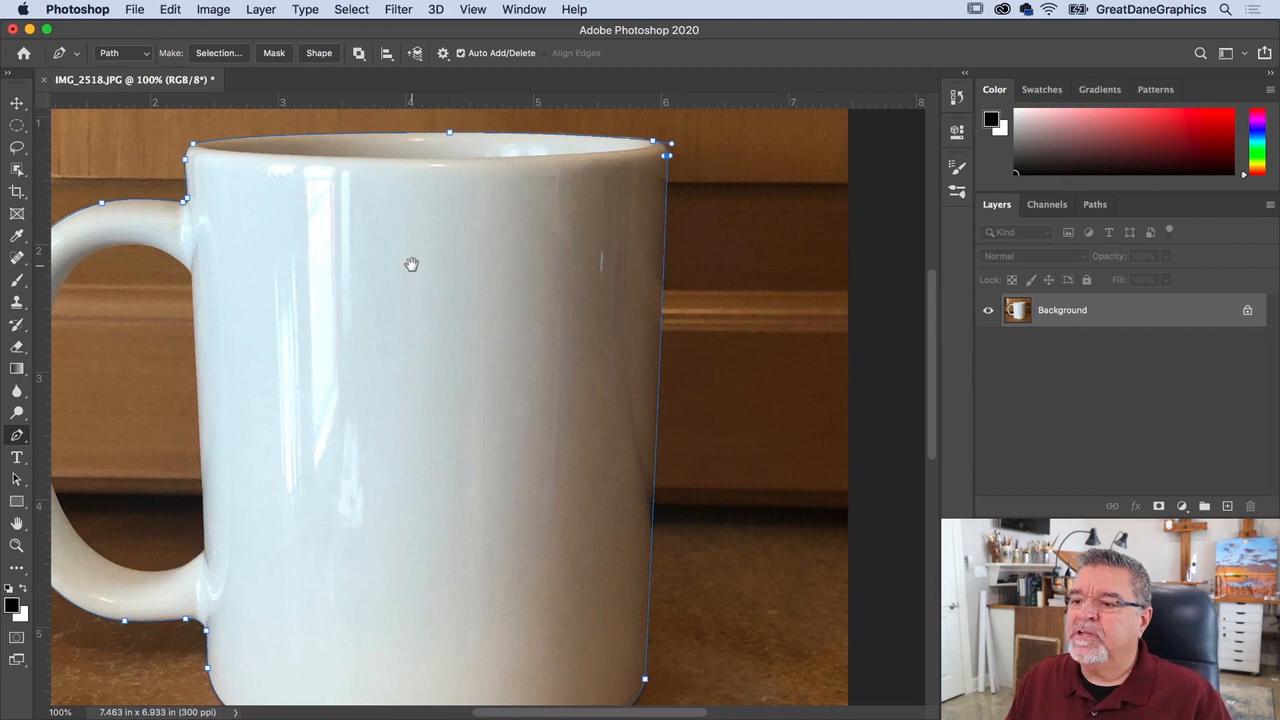
Start a path at the handle opening's upper joint and trace its top curve and inner left side, lengthening the incoming direction line to fit.
left_click_drag(414, 263, 542, 258)
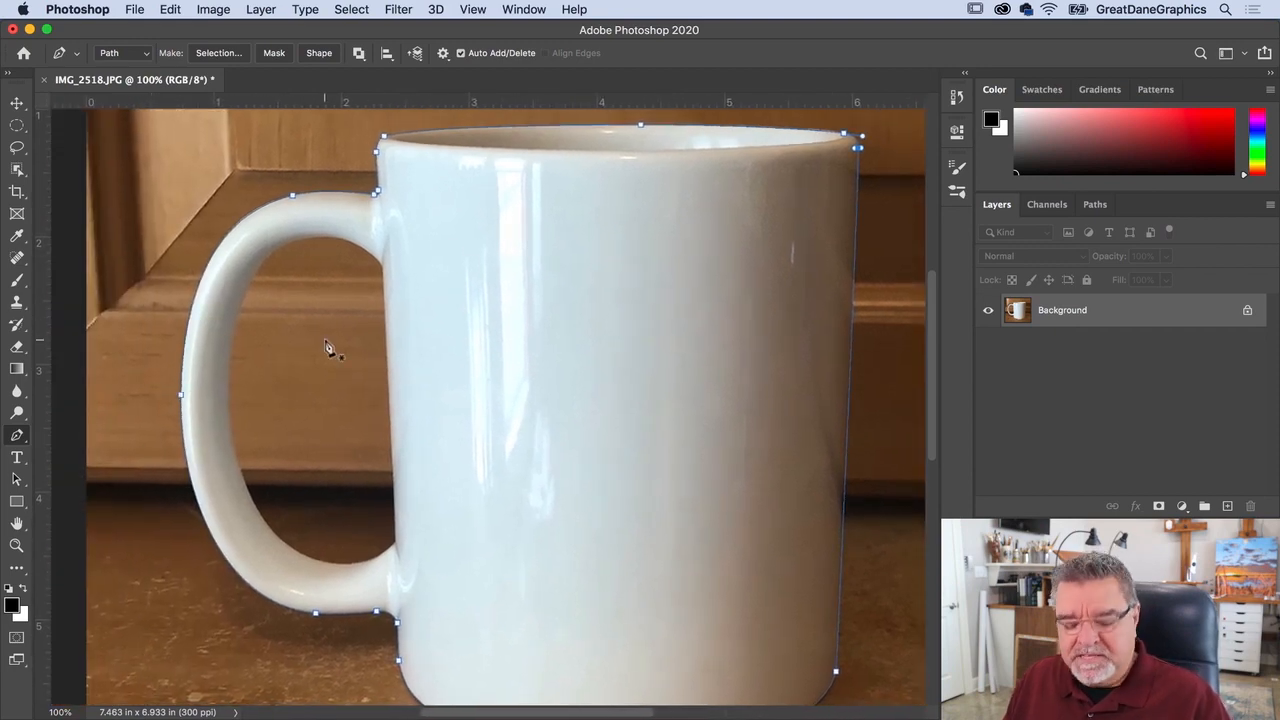
left_click_drag(355, 310, 464, 307)
left_click(487, 280, "super")
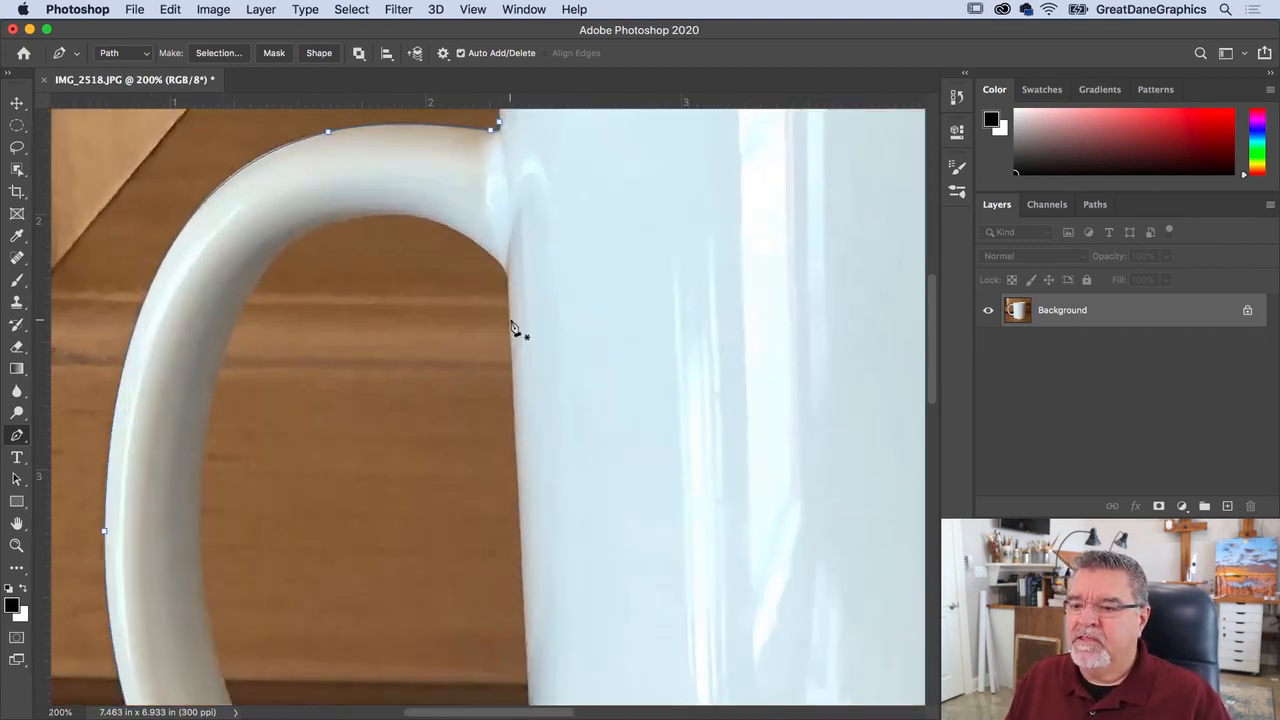
left_click(506, 271)
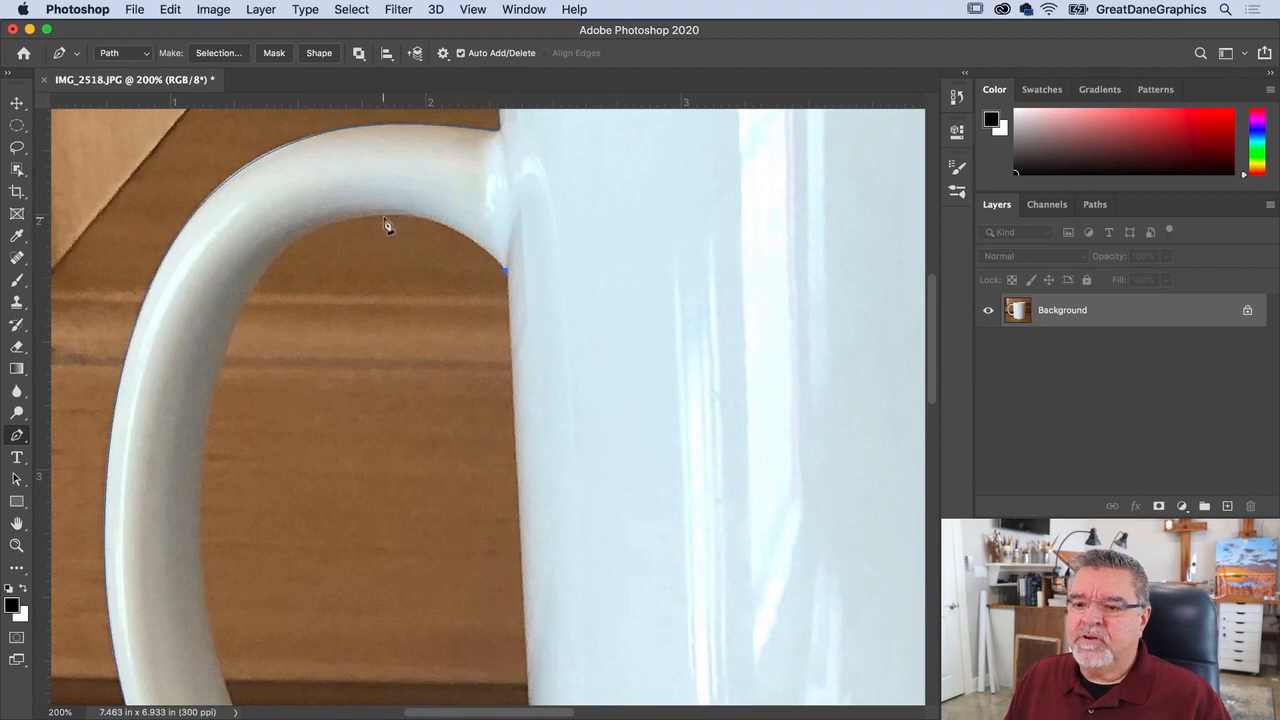
left_click_drag(325, 222, 300, 226)
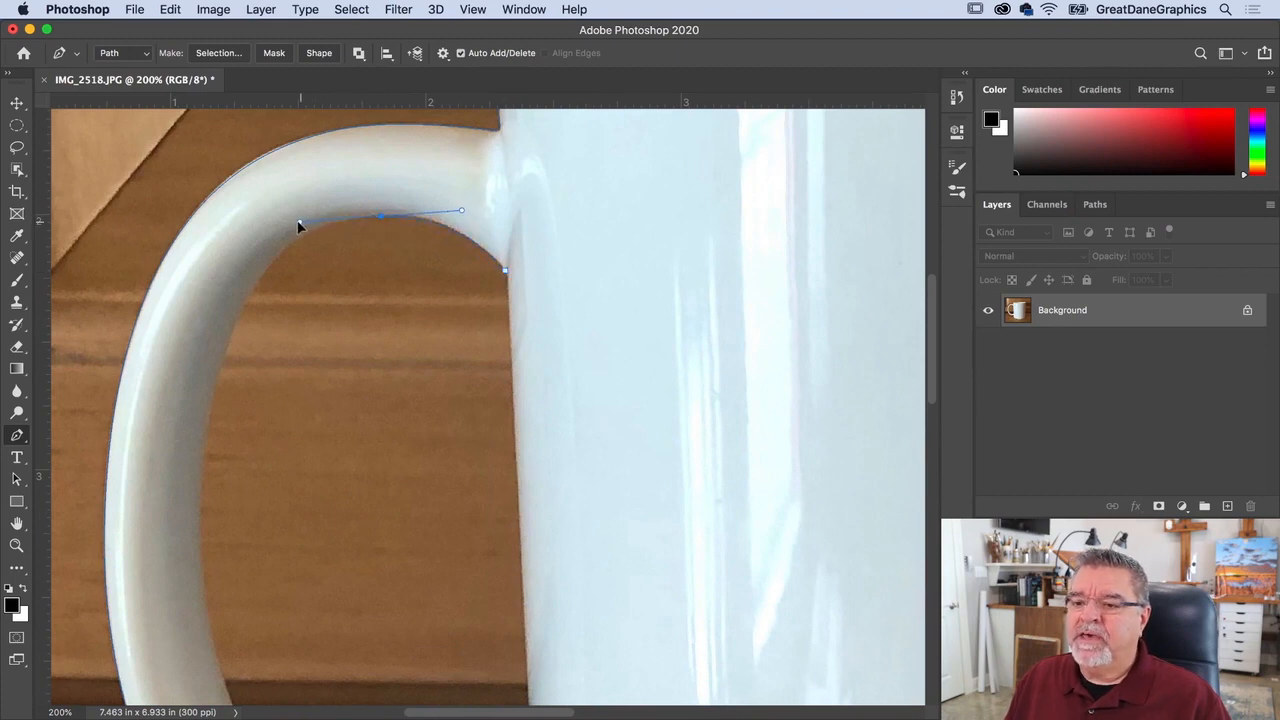
left_click_drag(201, 535, 200, 548)
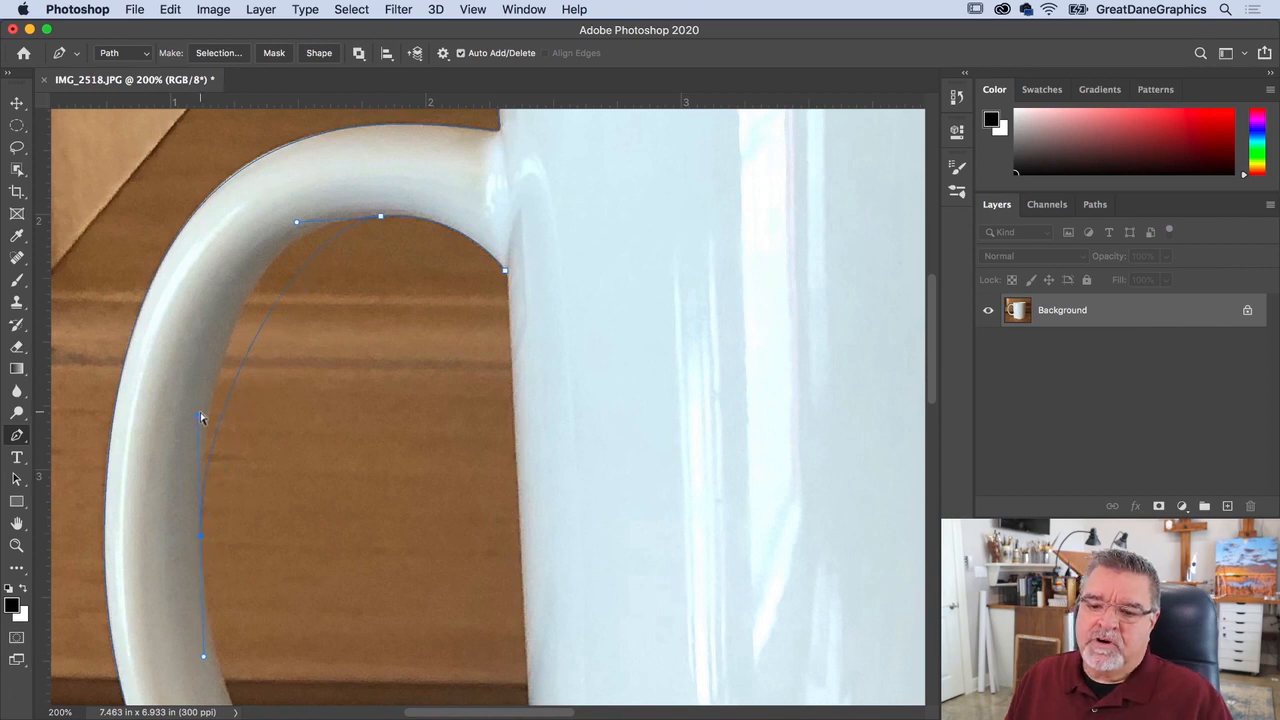
left_click_drag(197, 287, 206, 259)
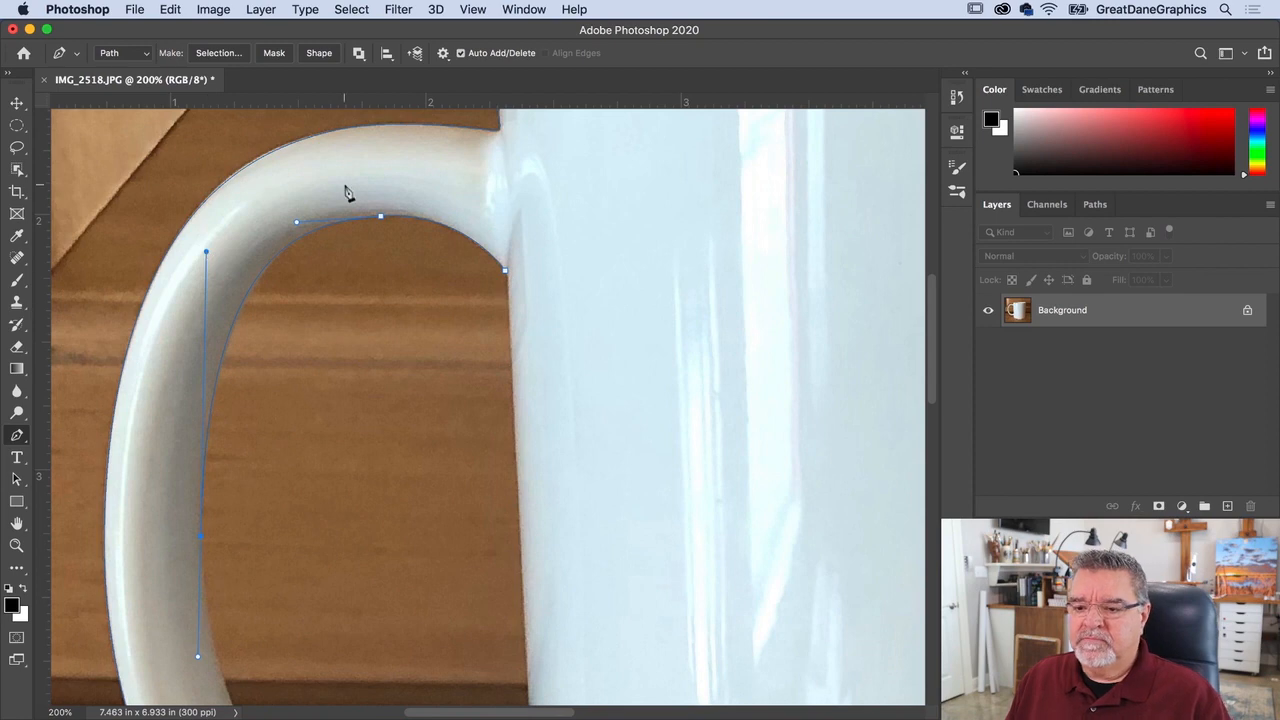
Trace the handle opening's lower curve to its lowest point and remove that anchor's outgoing direction line.
left_click_drag(397, 565, 400, 271)
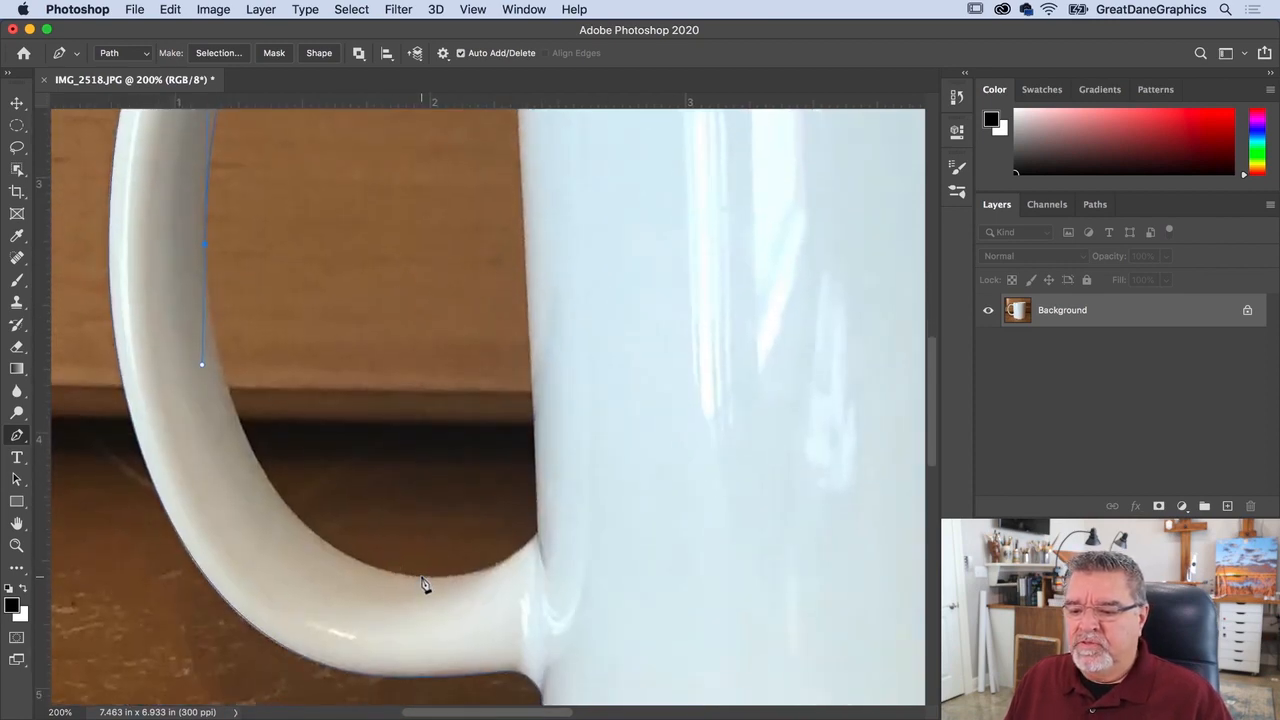
left_click_drag(422, 578, 580, 588)
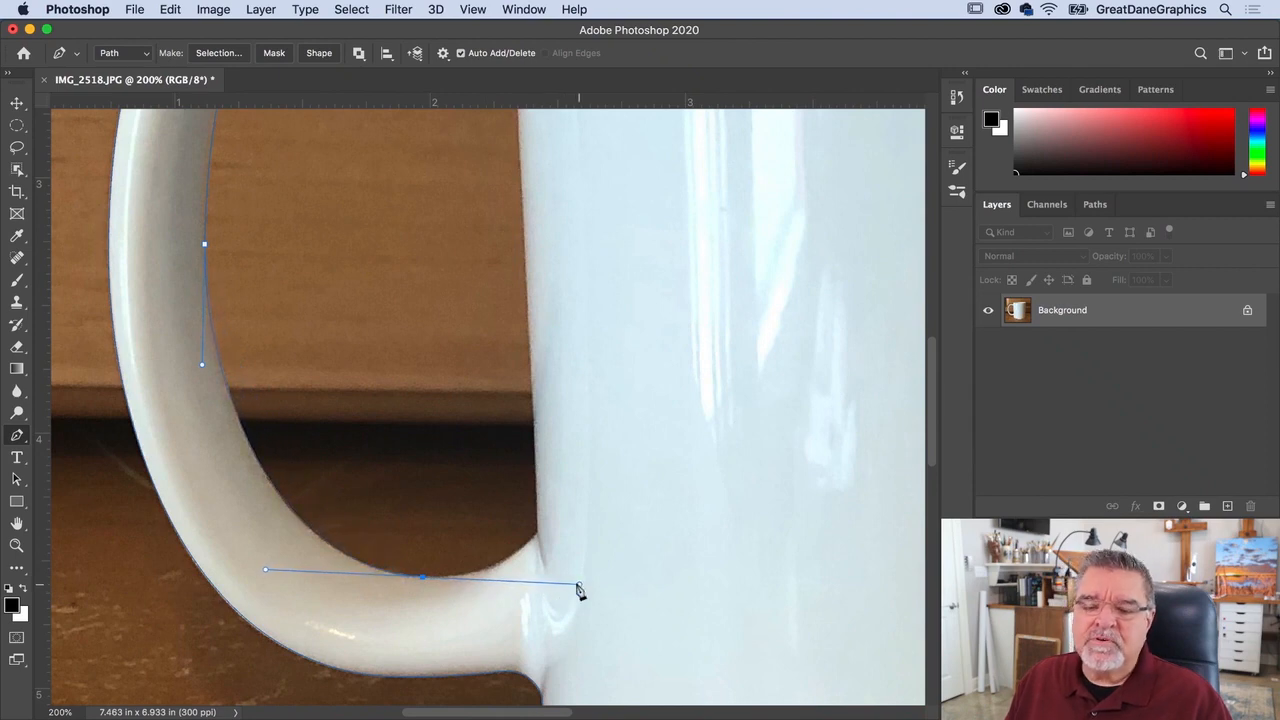
left_click(422, 578, "alt")
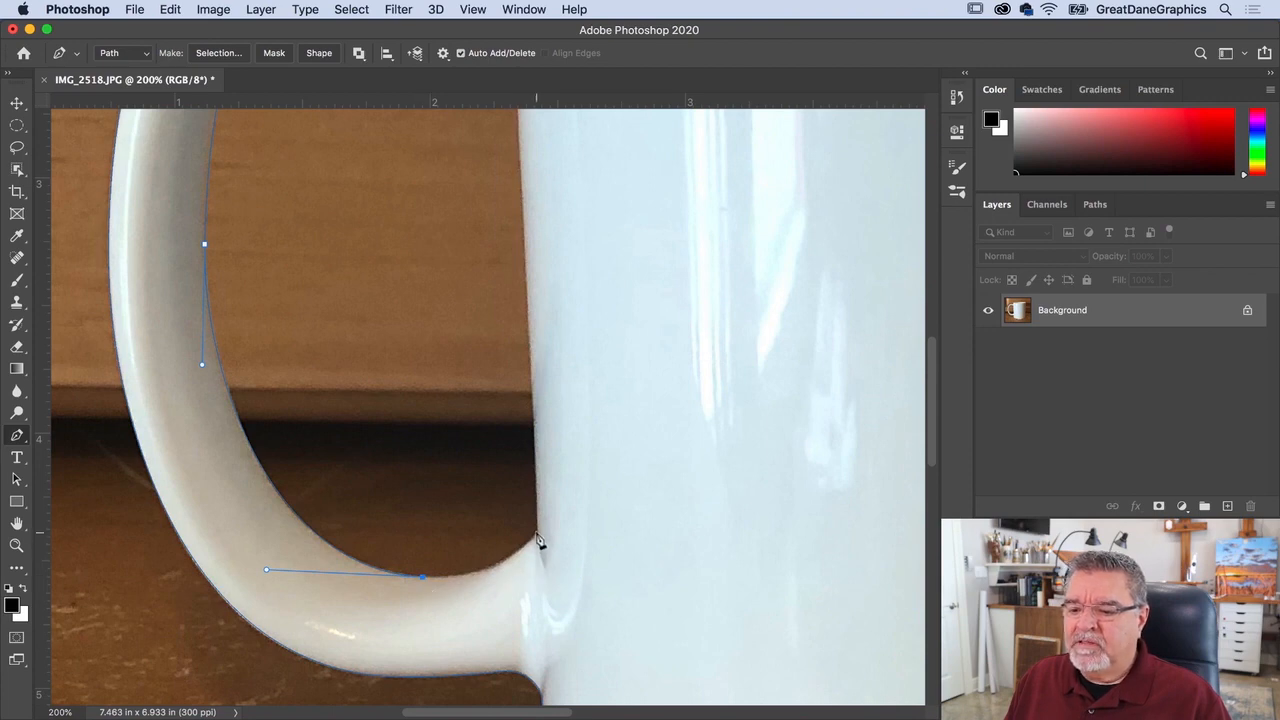
Extend the path to the handle's inner lower joint and close it up the mug's side at the starting anchor.
left_click_drag(538, 533, 581, 481)
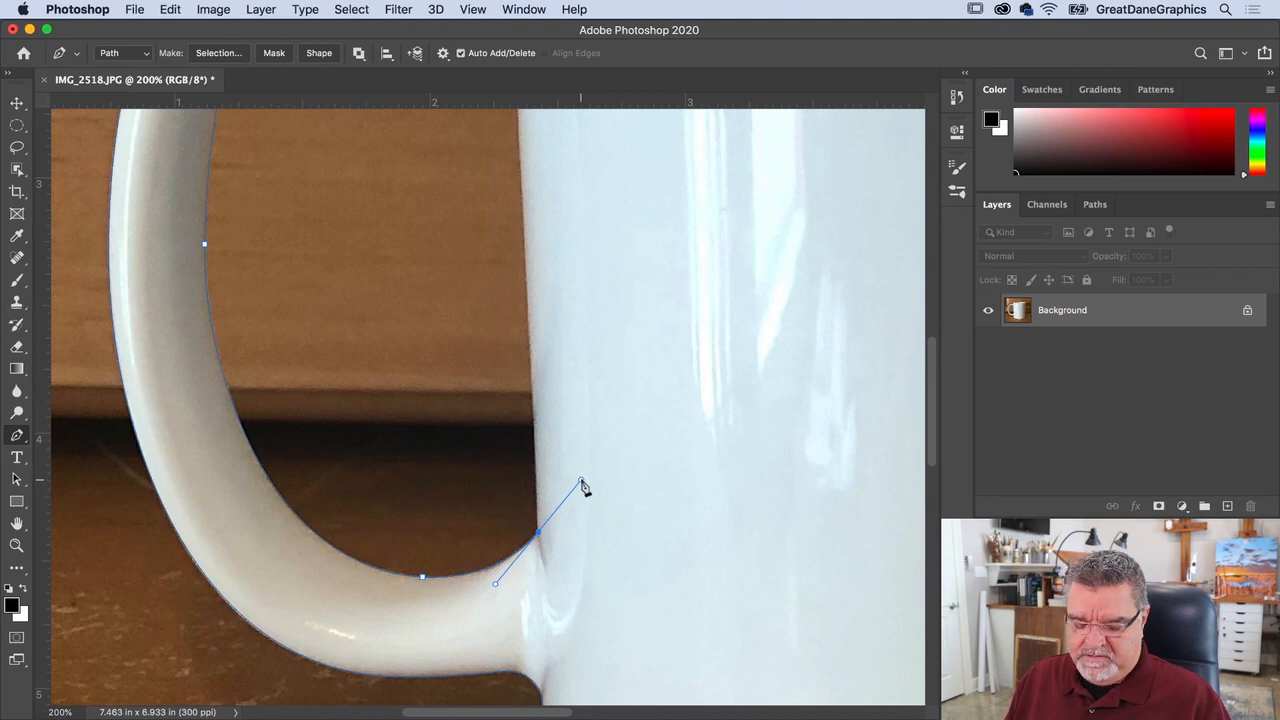
left_click(538, 535)
scroll(555, 510, "up", 5)
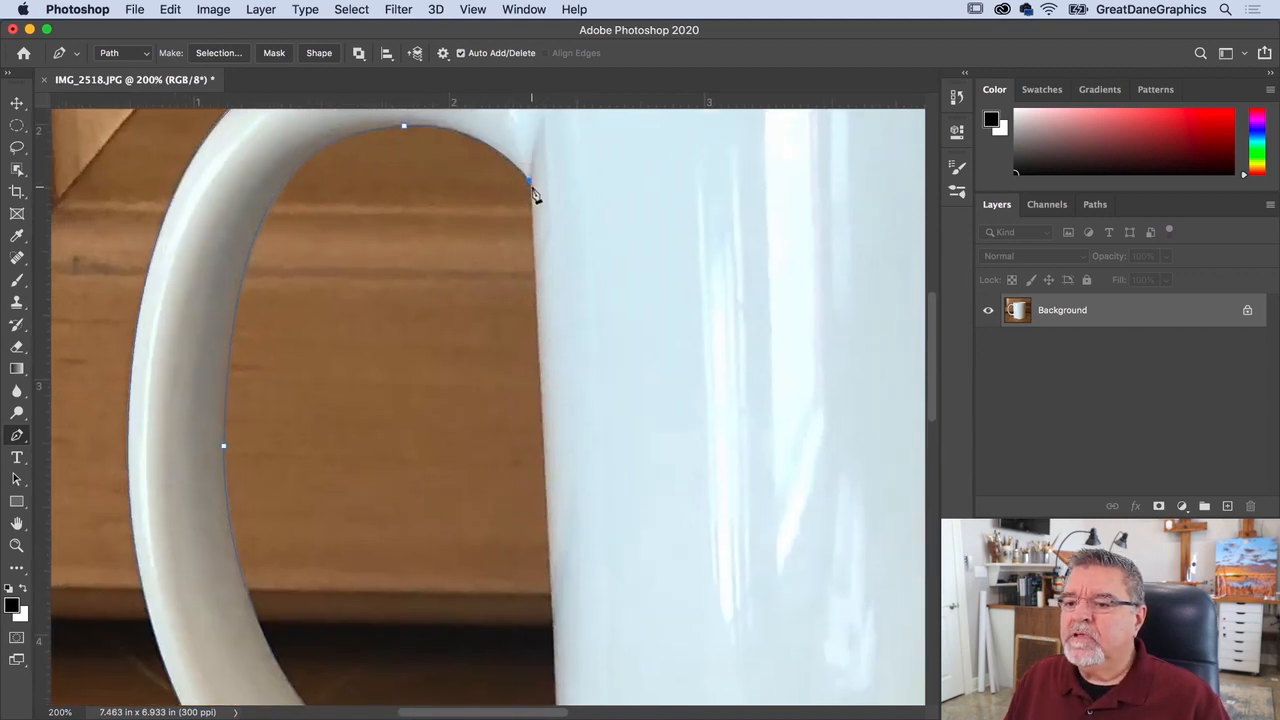
left_click(531, 187)
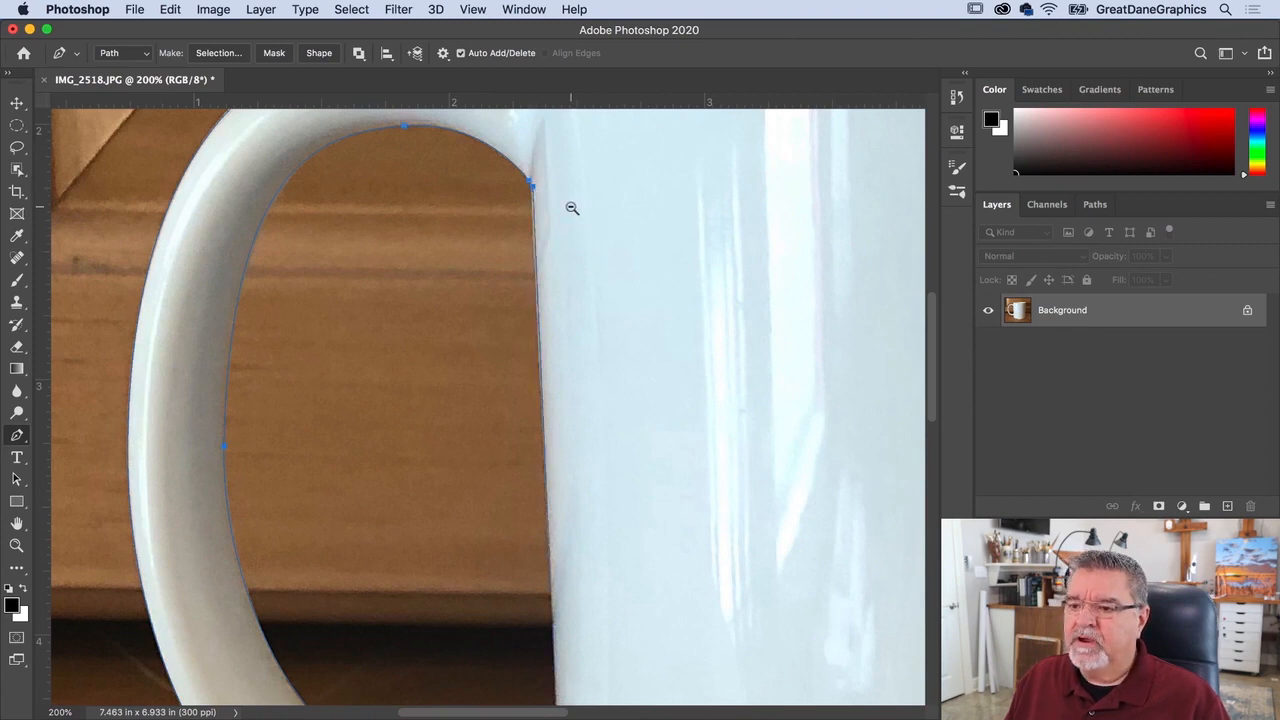
Save the work path under the name "mug".
scroll(570, 206, "down", 2)
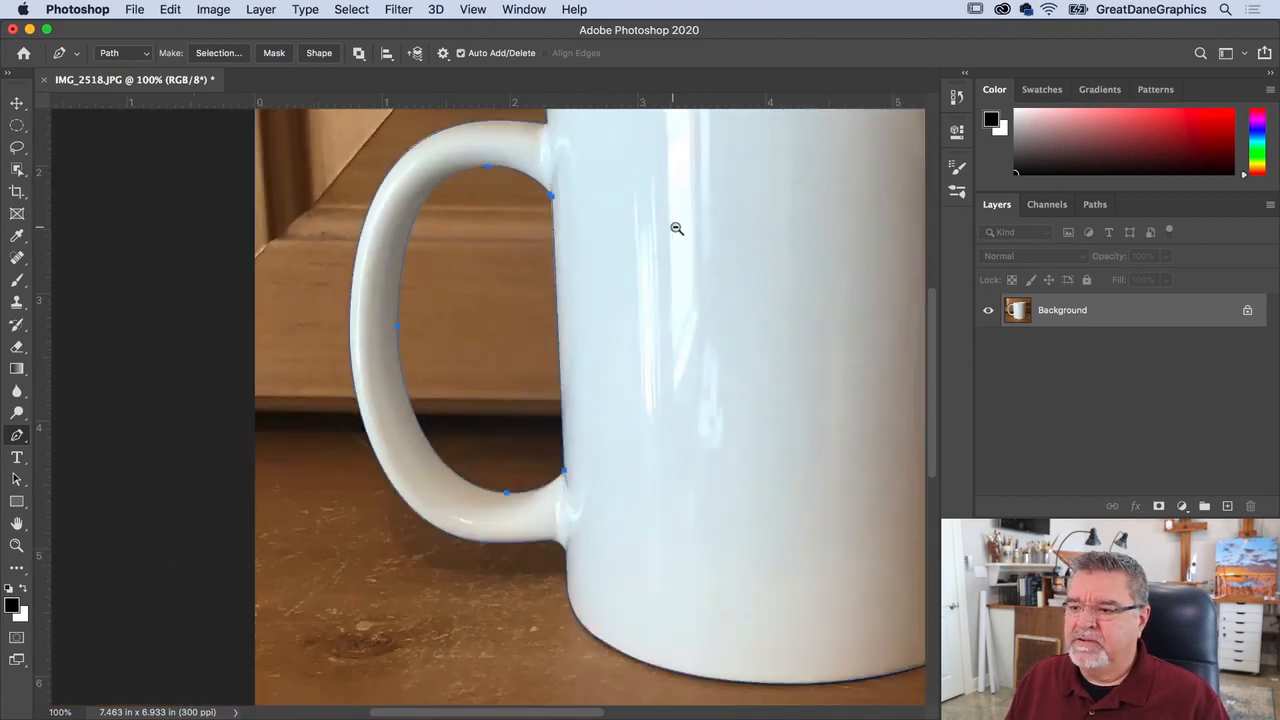
scroll(674, 228, "down", 1)
left_click(1094, 205)
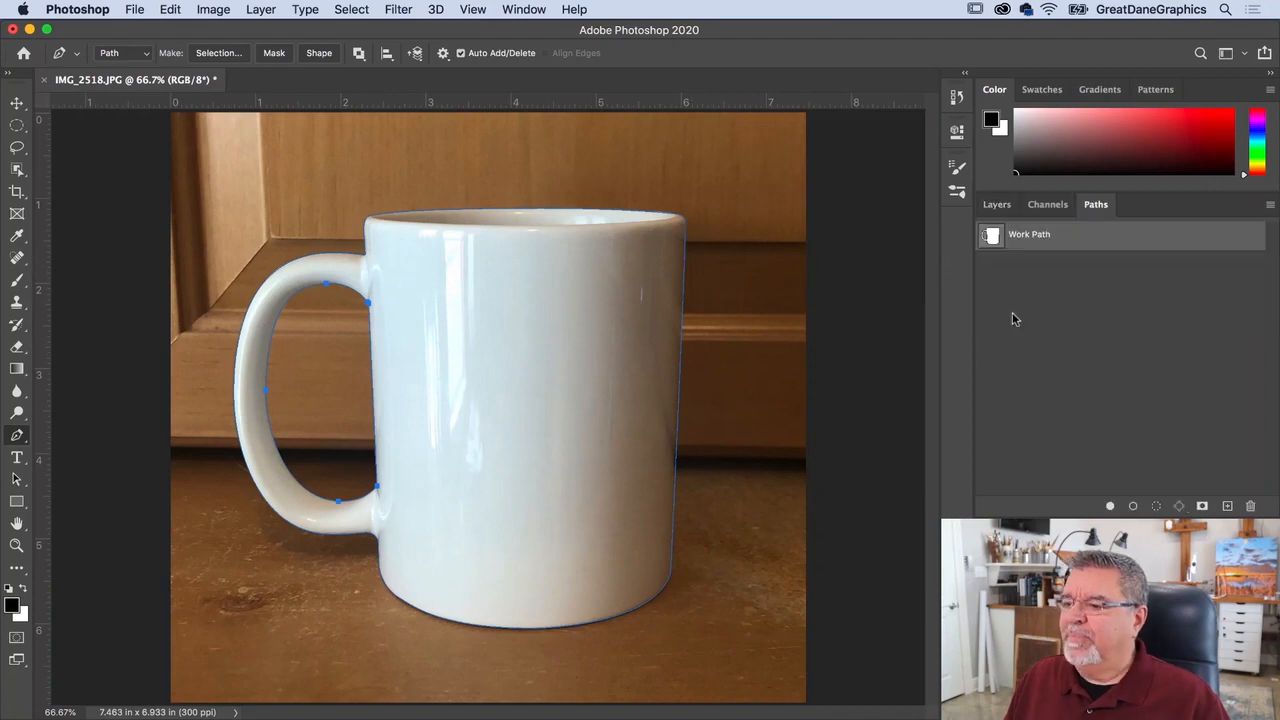
left_click(1048, 296)
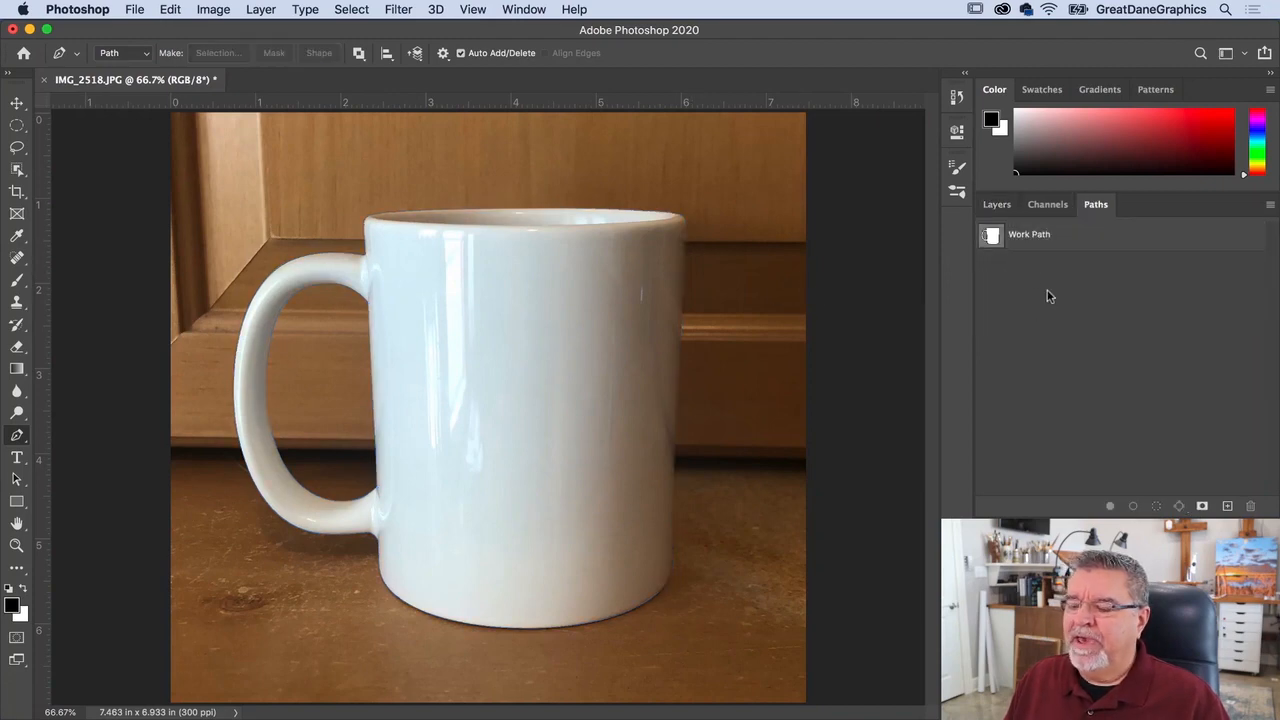
left_click(1000, 238)
double_click(1029, 234)
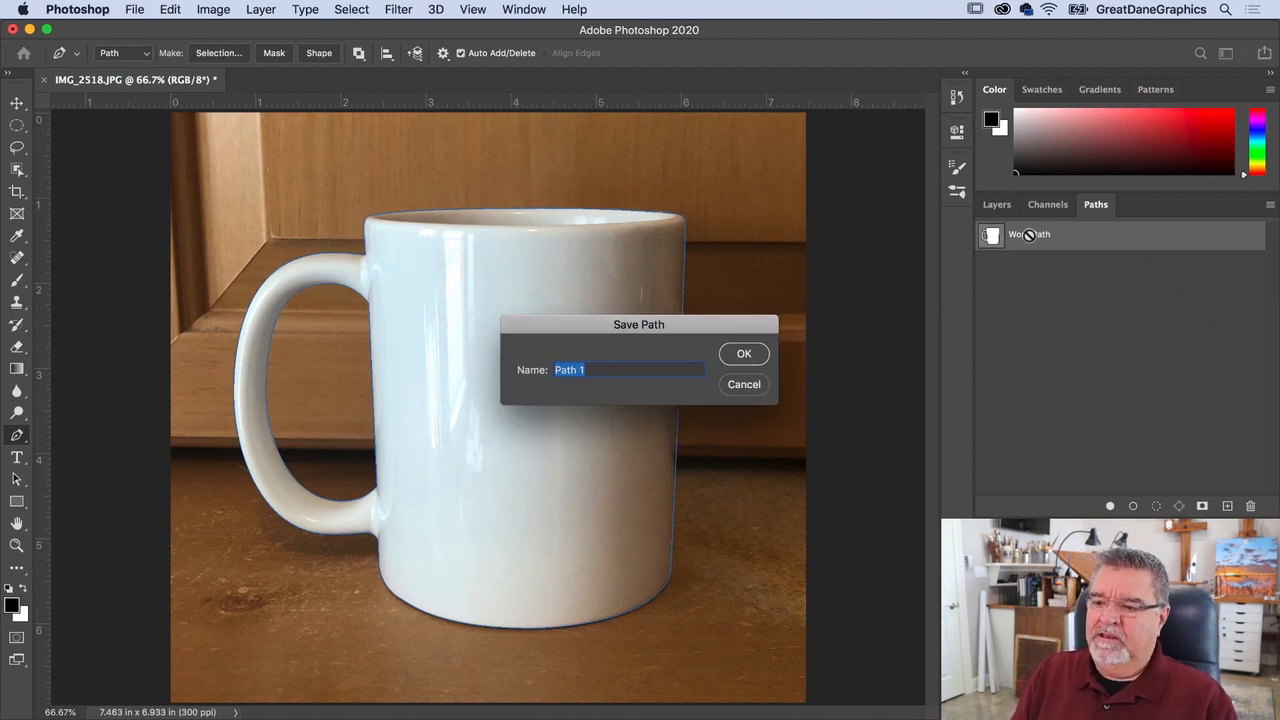
type("mug")
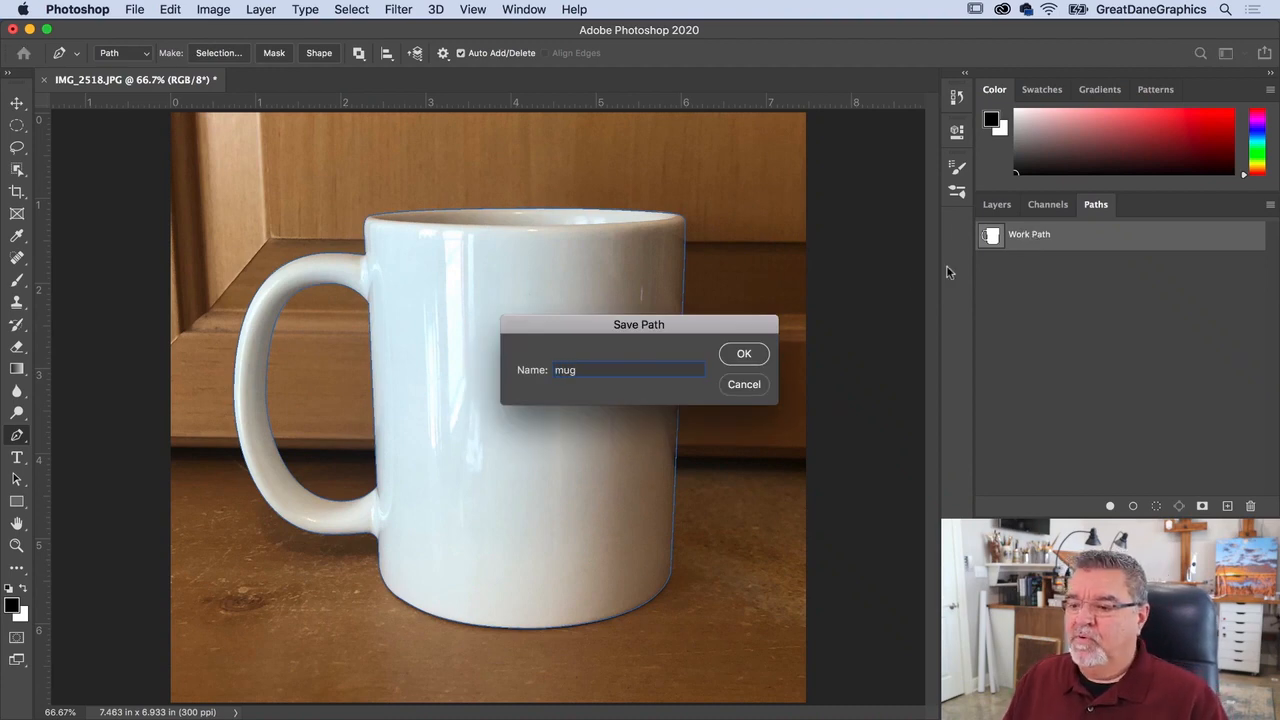
left_click(745, 353)
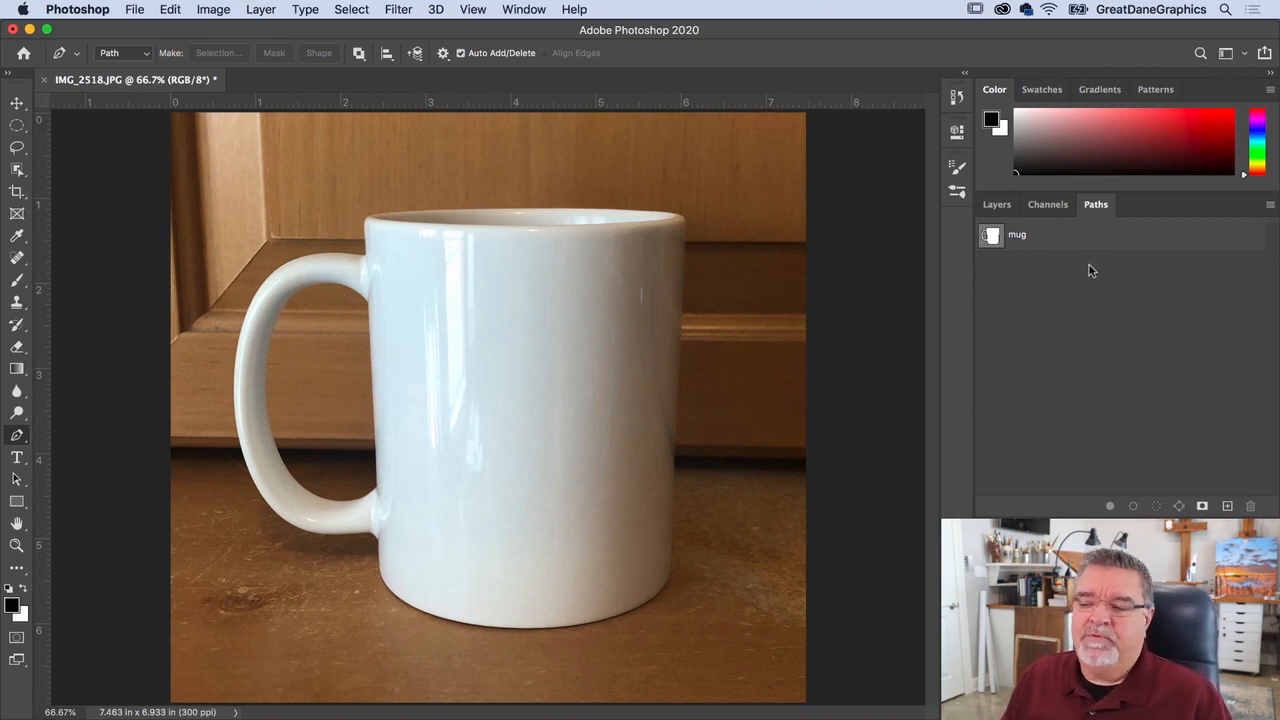
Load the mug path as a selection and copy the selected mug from the Background layer onto a new layer.
left_click(997, 238)
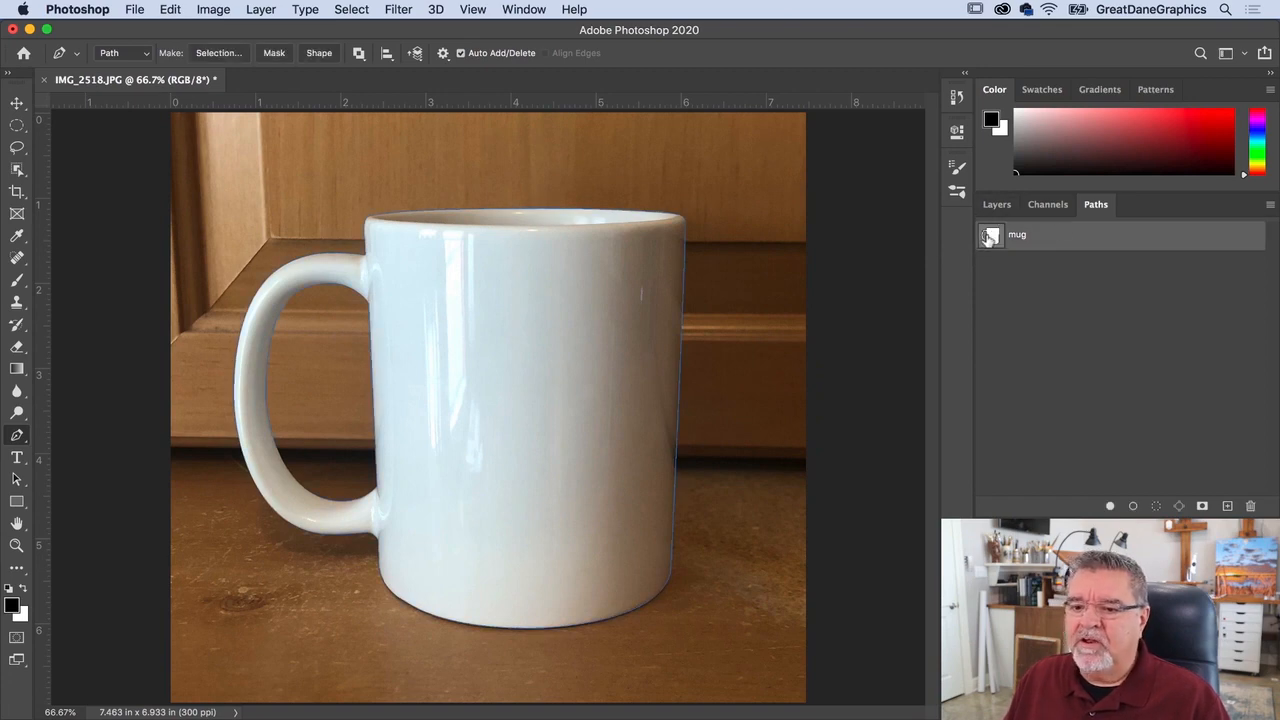
left_click(1156, 506)
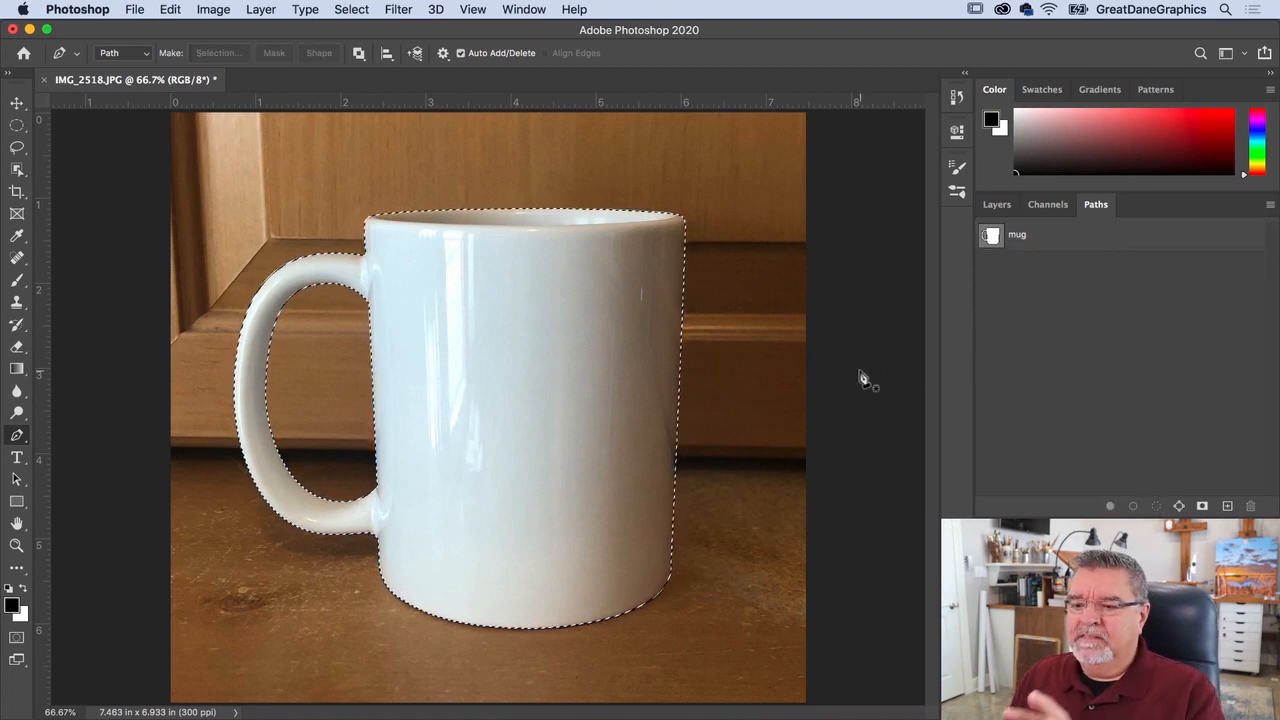
left_click(997, 205)
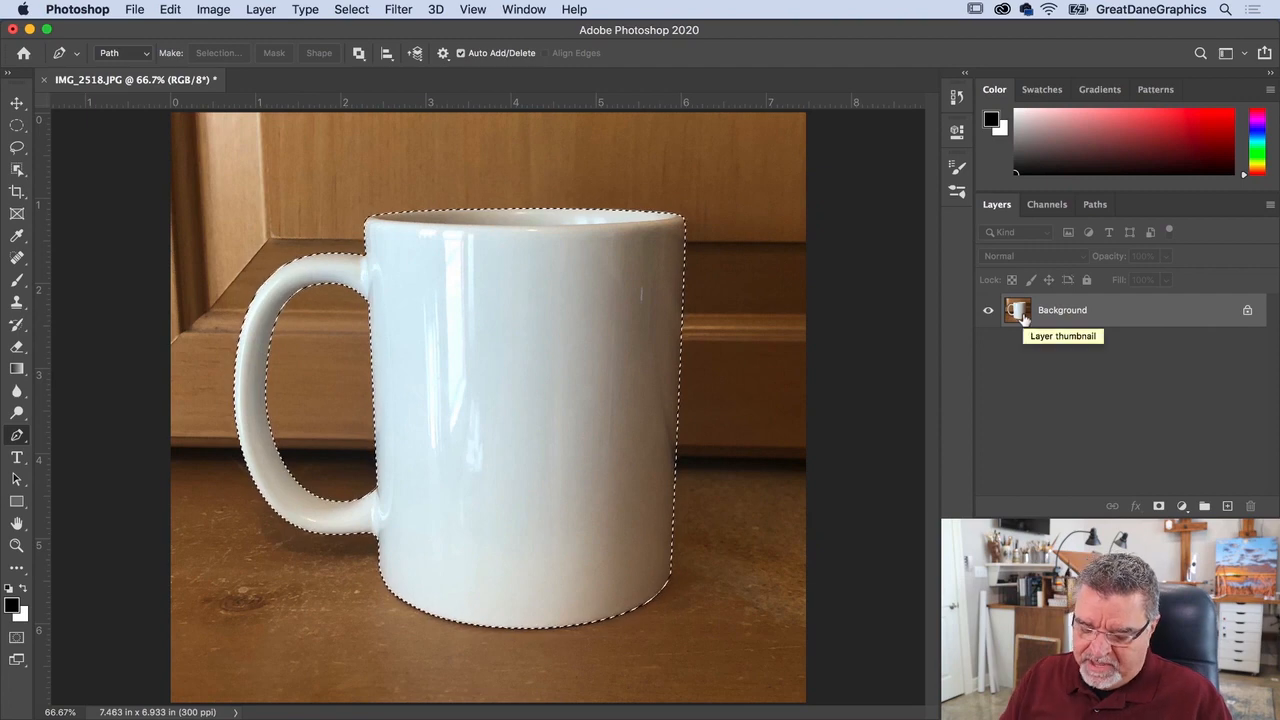
key("super+j")
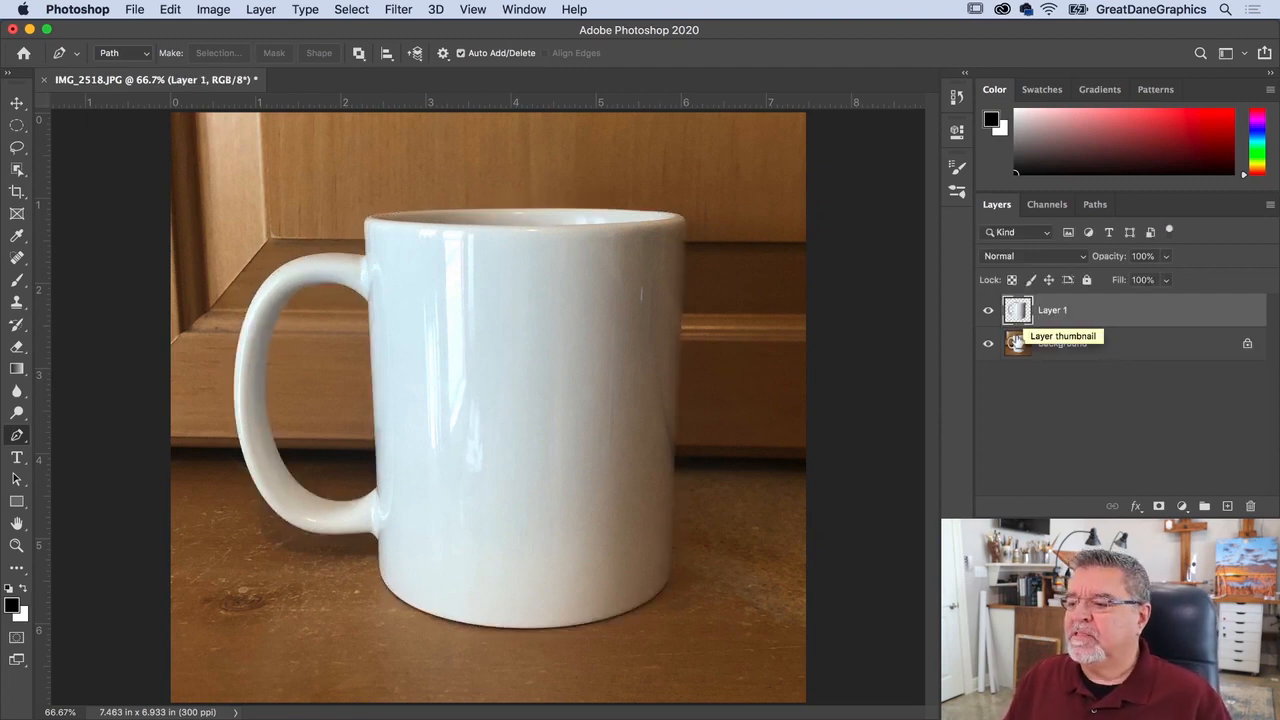
Toggle the visibility of both layers to compare the cutout with the photo, and leave the Background layer hidden.
left_click(989, 344)
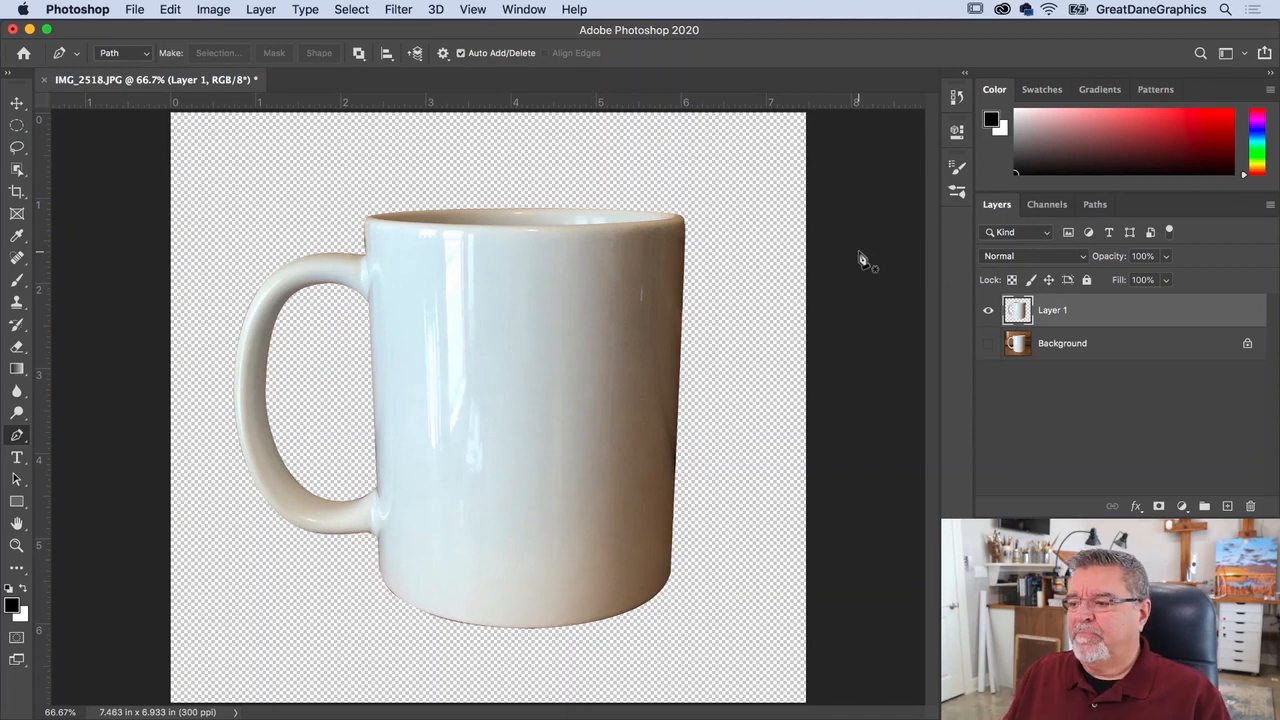
left_click(987, 344)
left_click(989, 312)
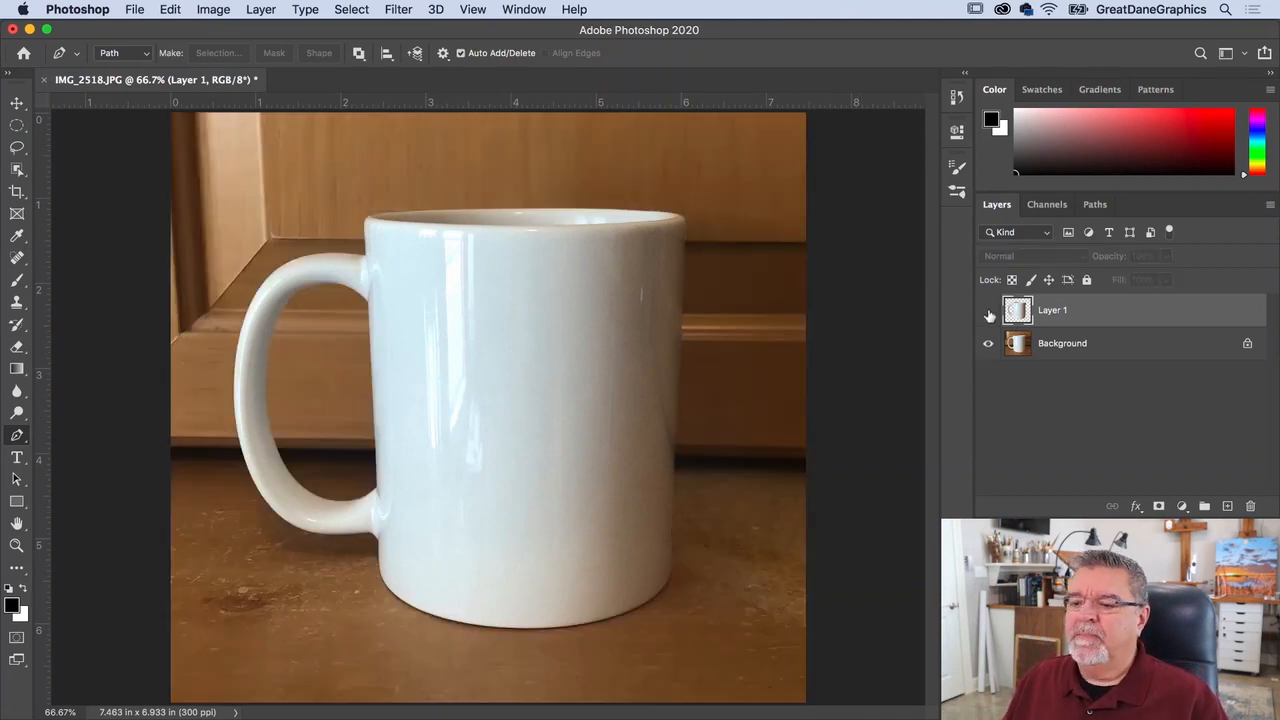
left_click(989, 312)
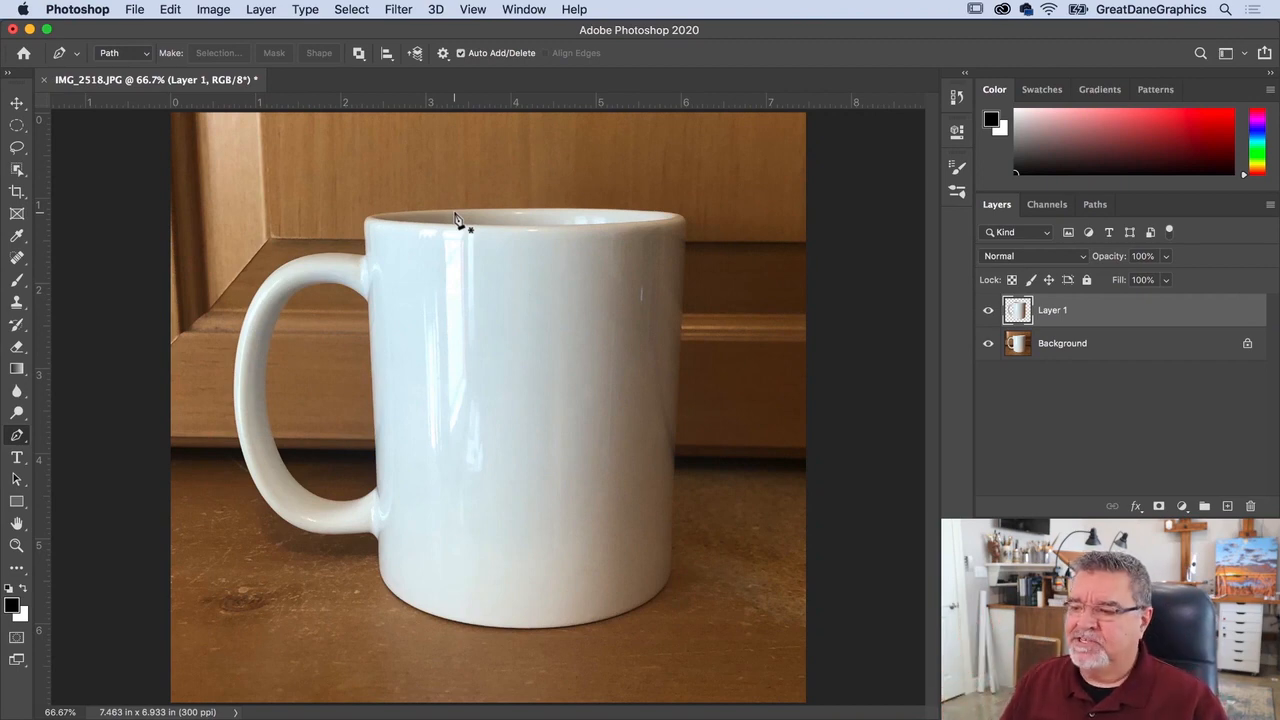
left_click(988, 344)
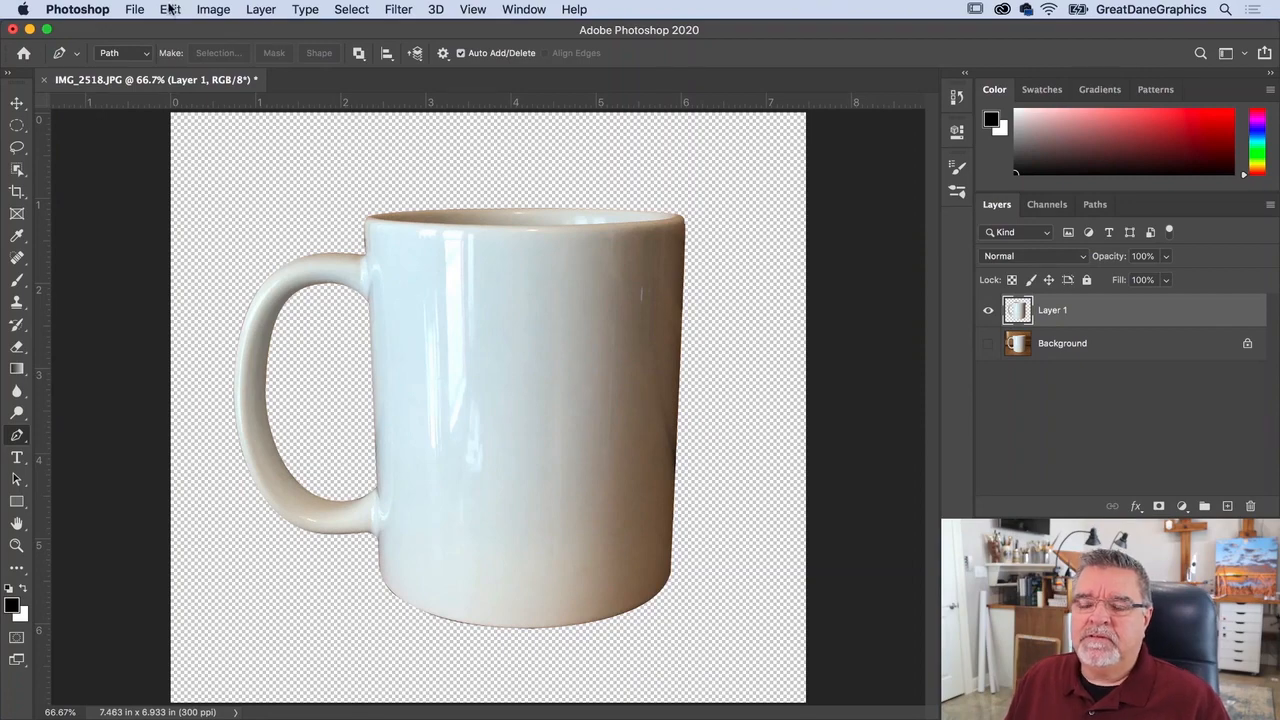
Desaturate the cut-out mug layer with a Hue/Saturation adjustment, setting Saturation to -100.
left_click(208, 9)
mouse_move(213, 61)
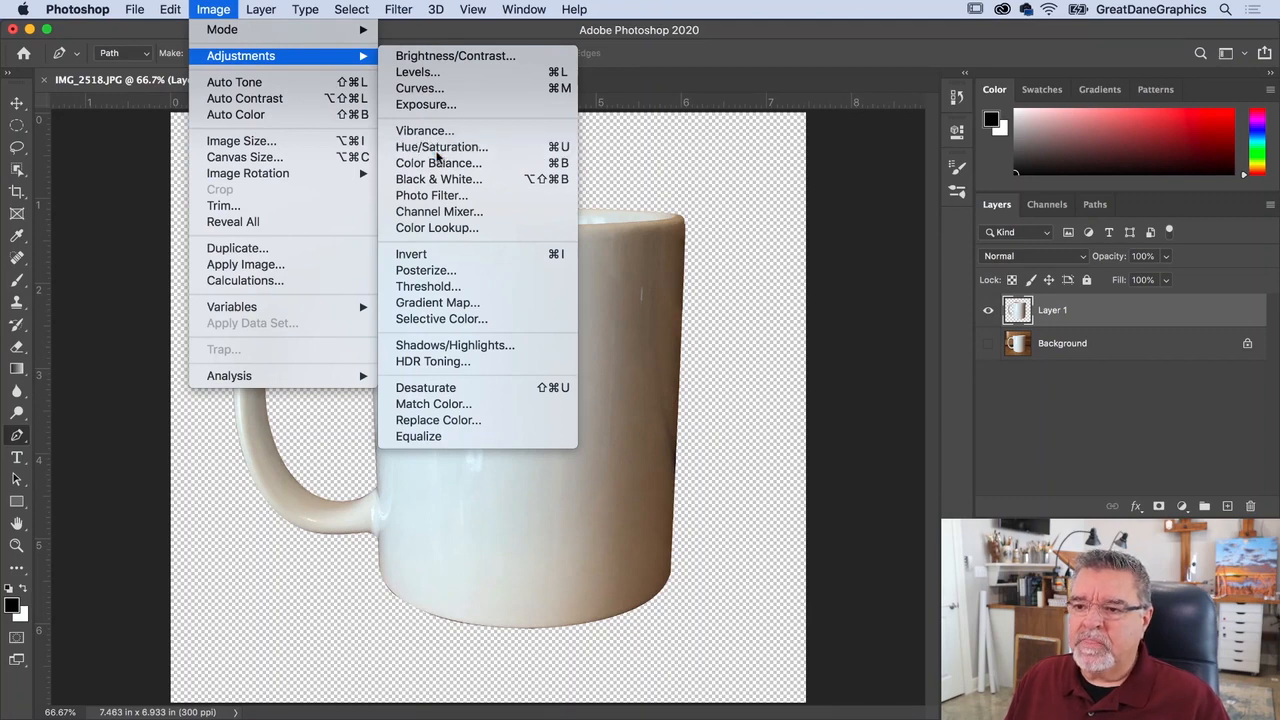
left_click(437, 152)
left_click_drag(1131, 143, 988, 90)
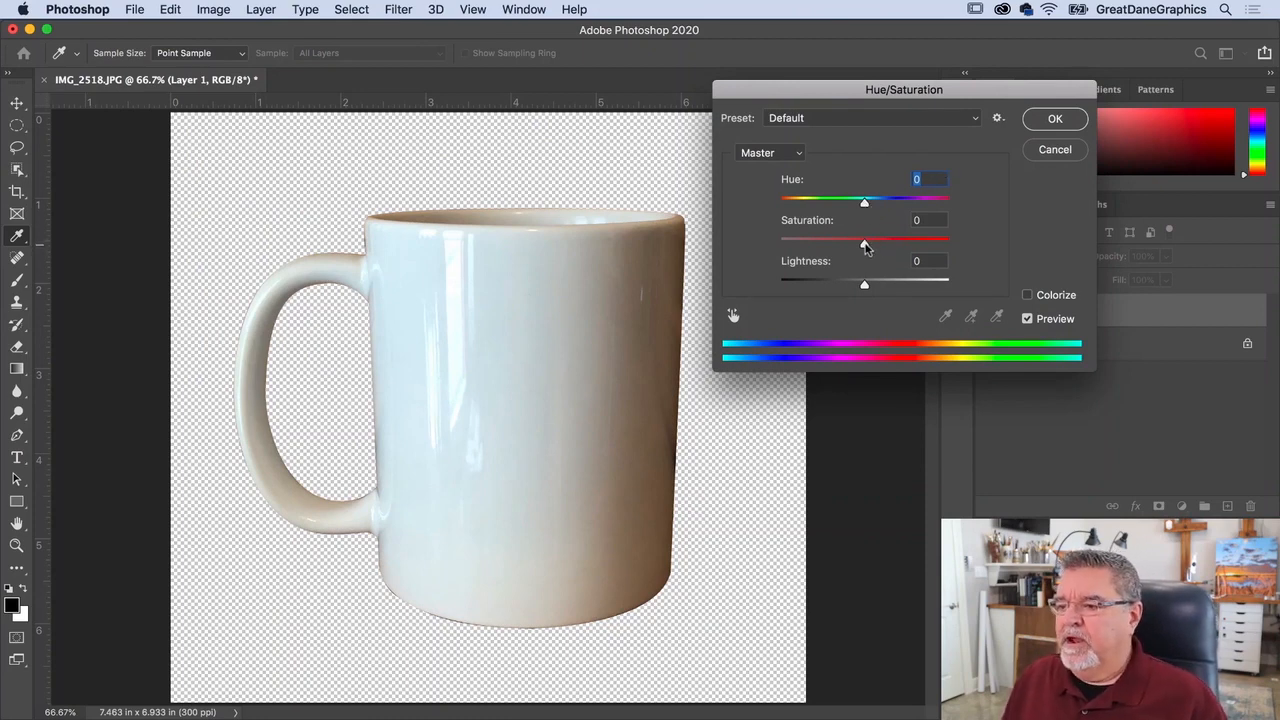
left_click_drag(865, 246, 776, 246)
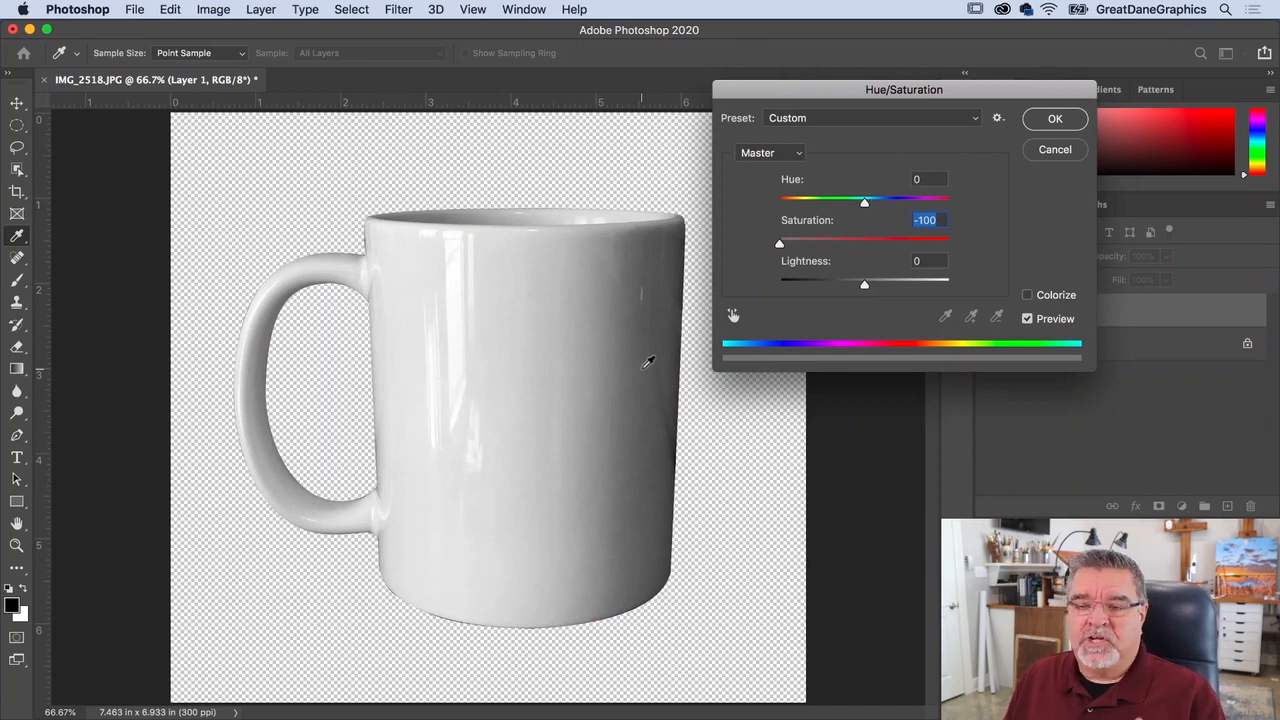
left_click(1042, 121)
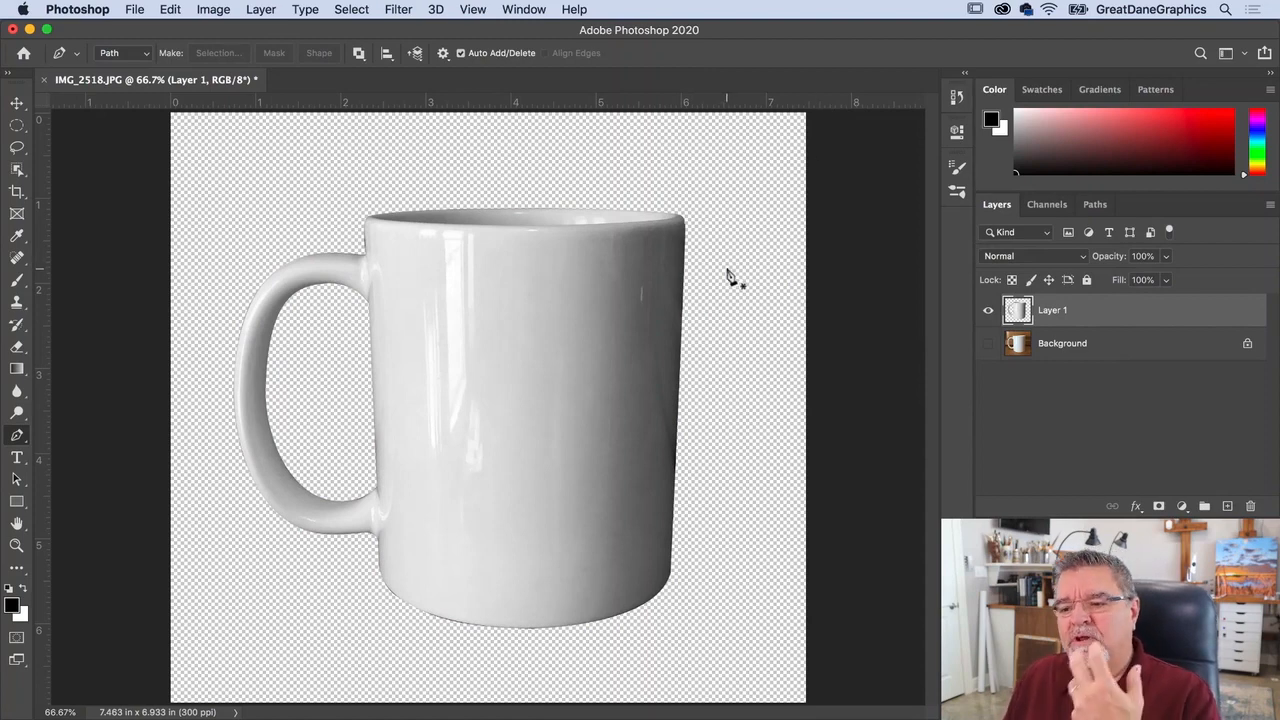
Brighten the mug layer with a Levels adjustment, setting the input levels to 5, 1.32 and 235.
left_click(214, 10)
mouse_move(220, 57)
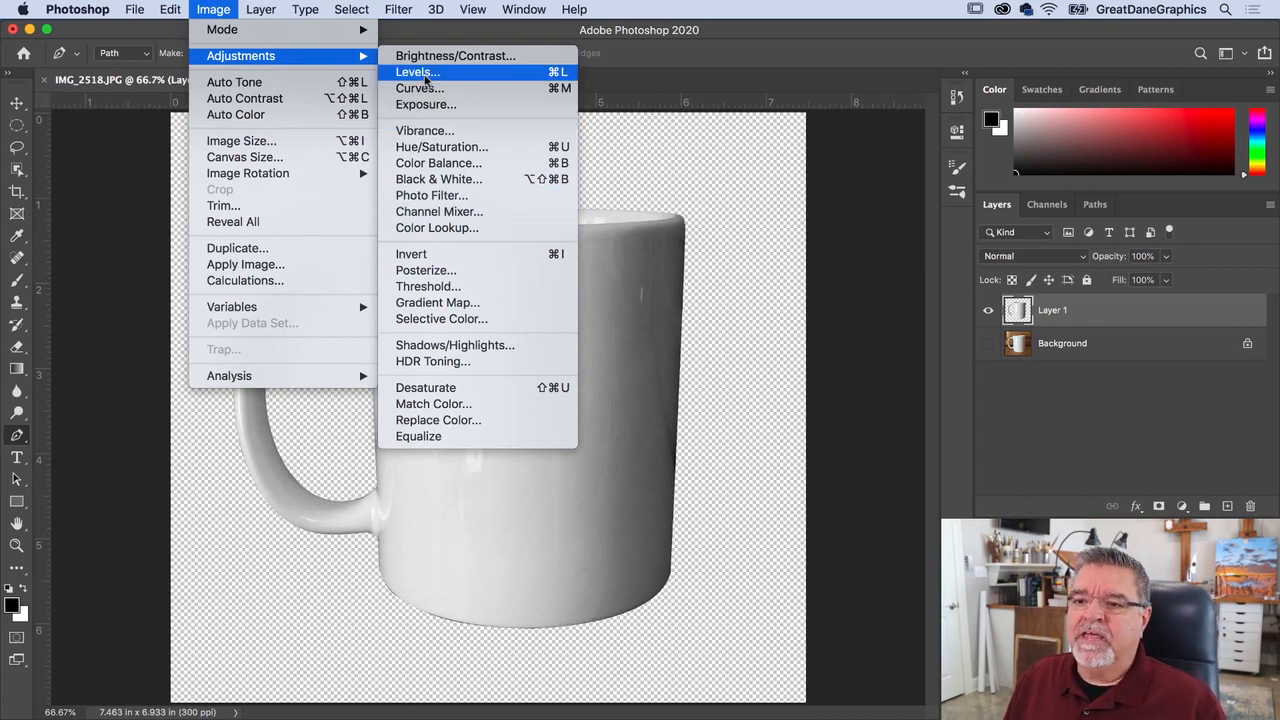
left_click(424, 74)
mouse_move(975, 120)
left_mouse_down()
mouse_move(1023, 163)
mouse_move(957, 131)
left_mouse_up()
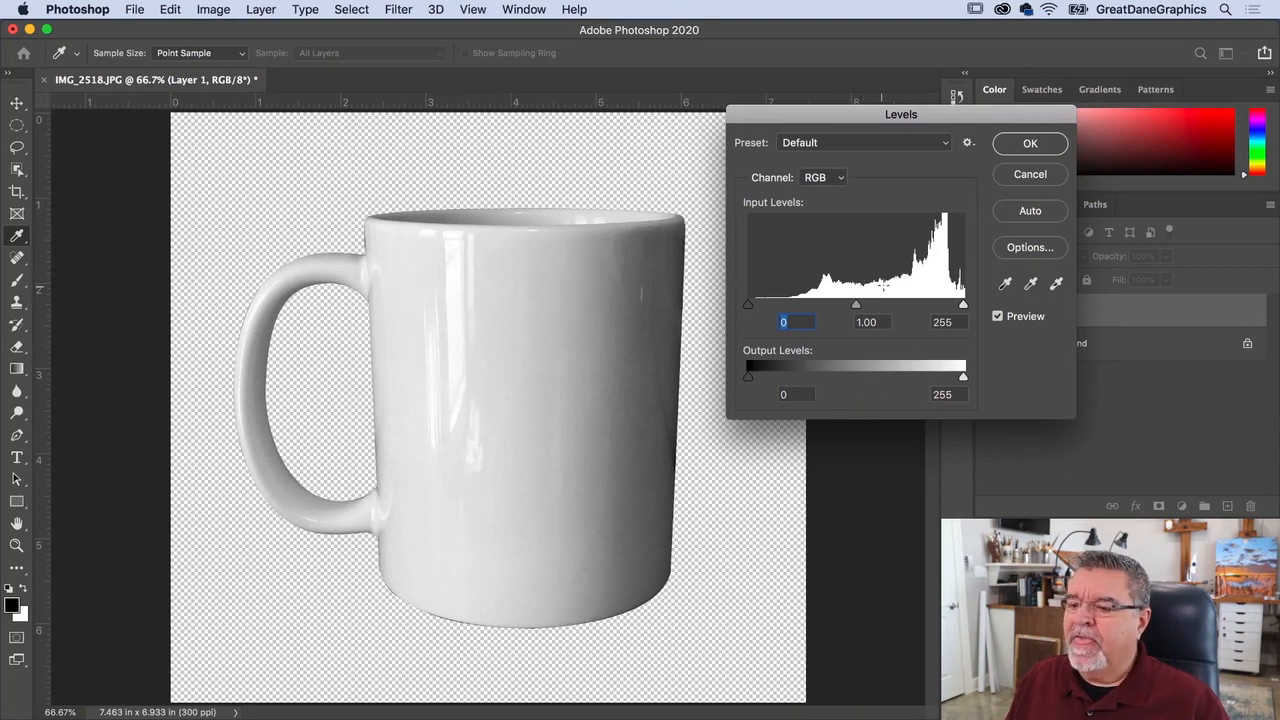
mouse_move(856, 305)
left_mouse_down()
mouse_move(900, 306)
mouse_move(837, 311)
left_mouse_up()
left_click_drag(962, 306, 956, 306)
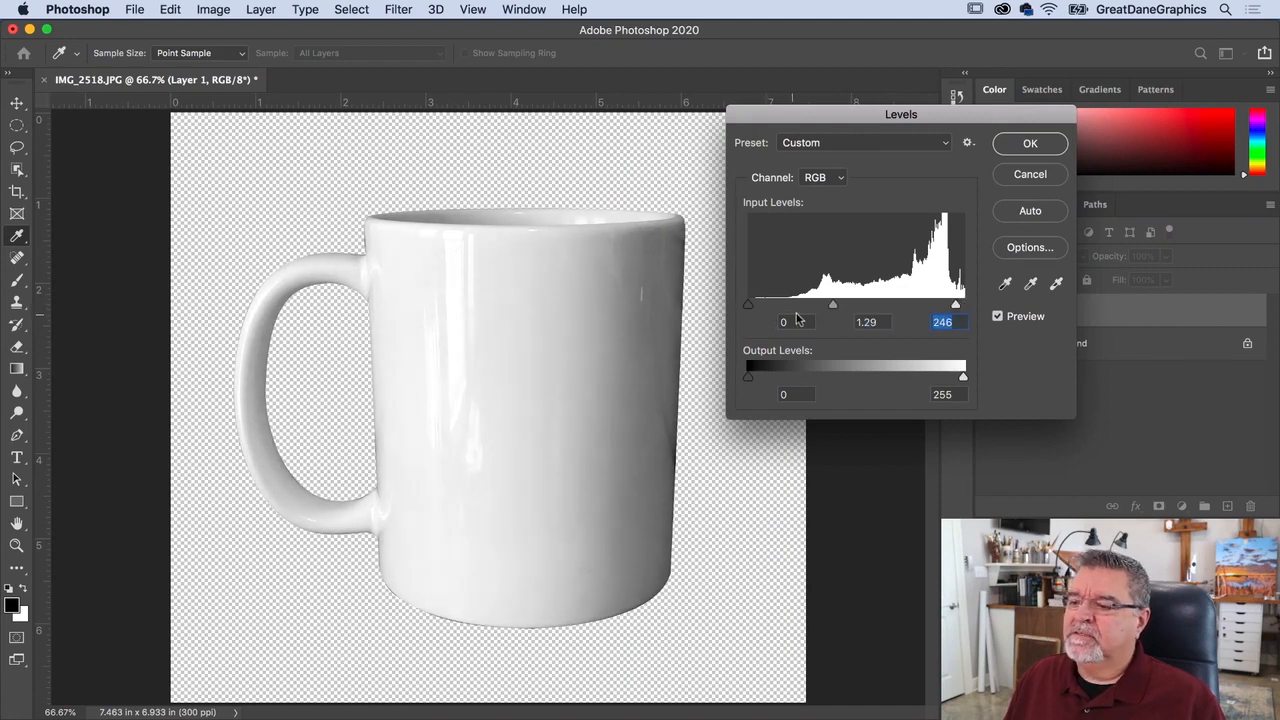
left_click_drag(834, 310, 831, 310)
left_click_drag(751, 308, 755, 308)
left_click_drag(956, 306, 948, 310)
left_click(947, 308)
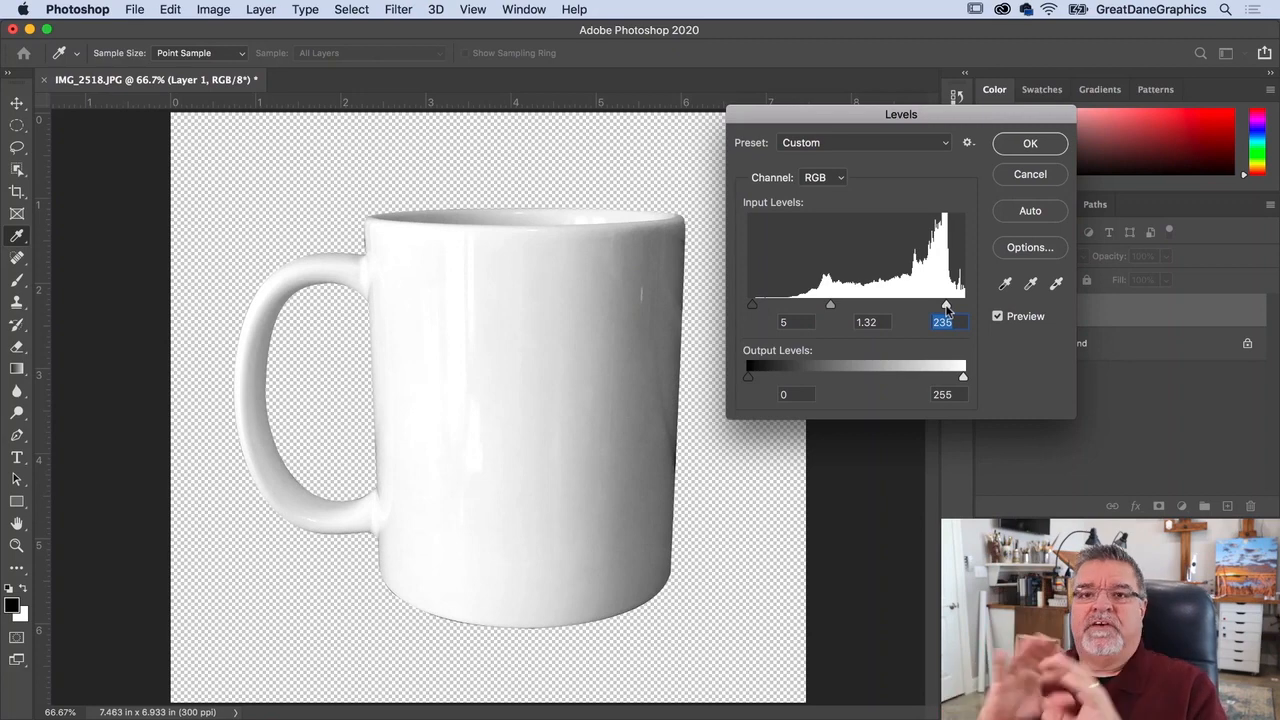
left_click(1030, 143)
key("p")
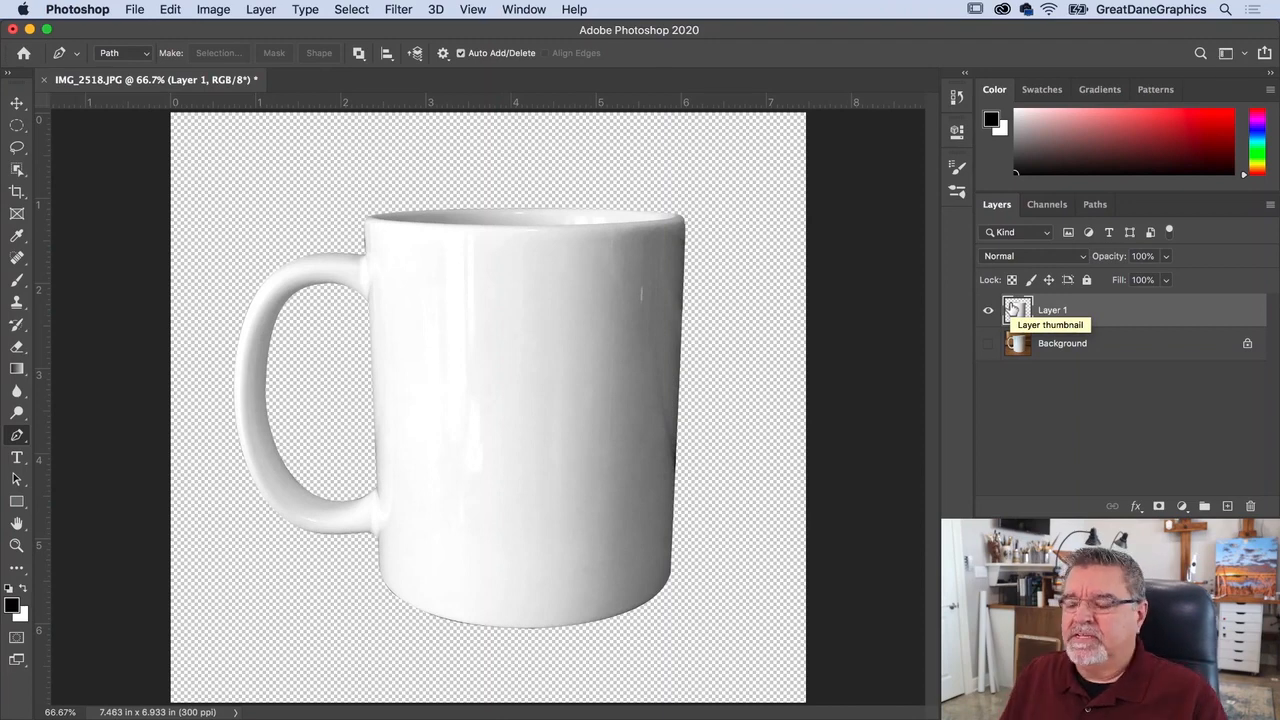
Add a new layer beneath the cut-out mug layer and fill it with white.
left_click(1227, 506)
left_click_drag(1015, 312, 1008, 359)
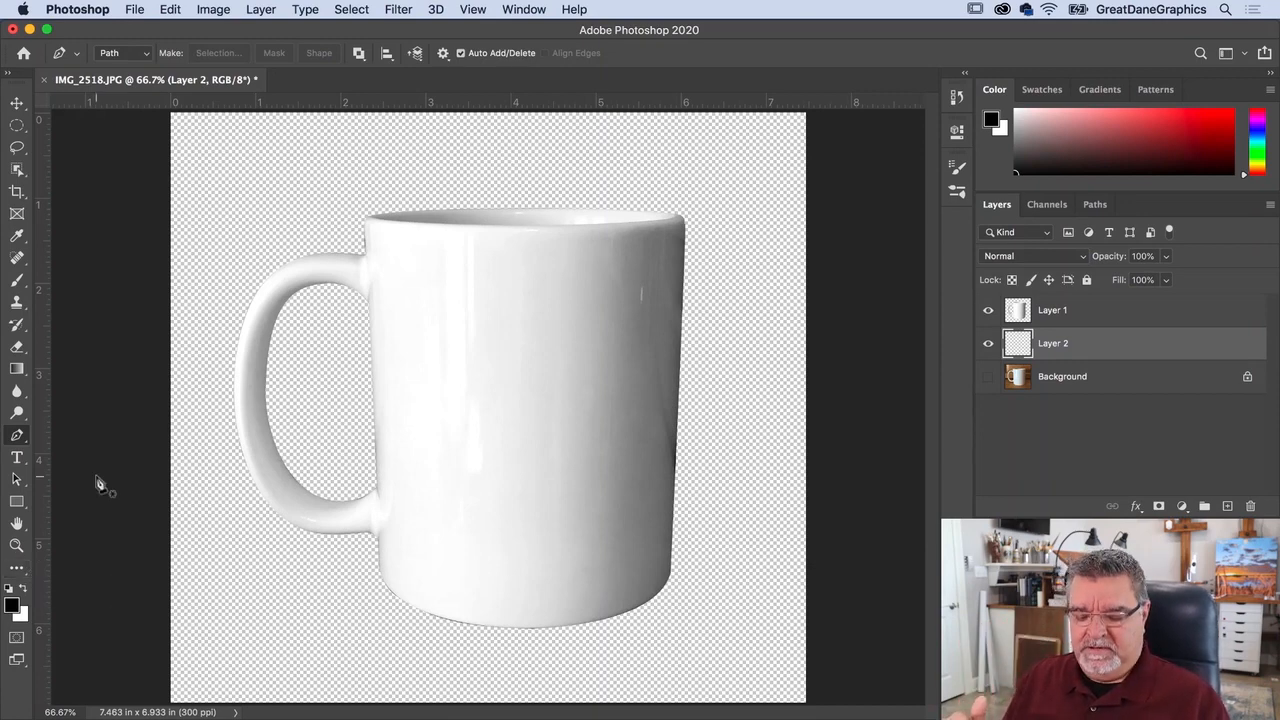
key("x")
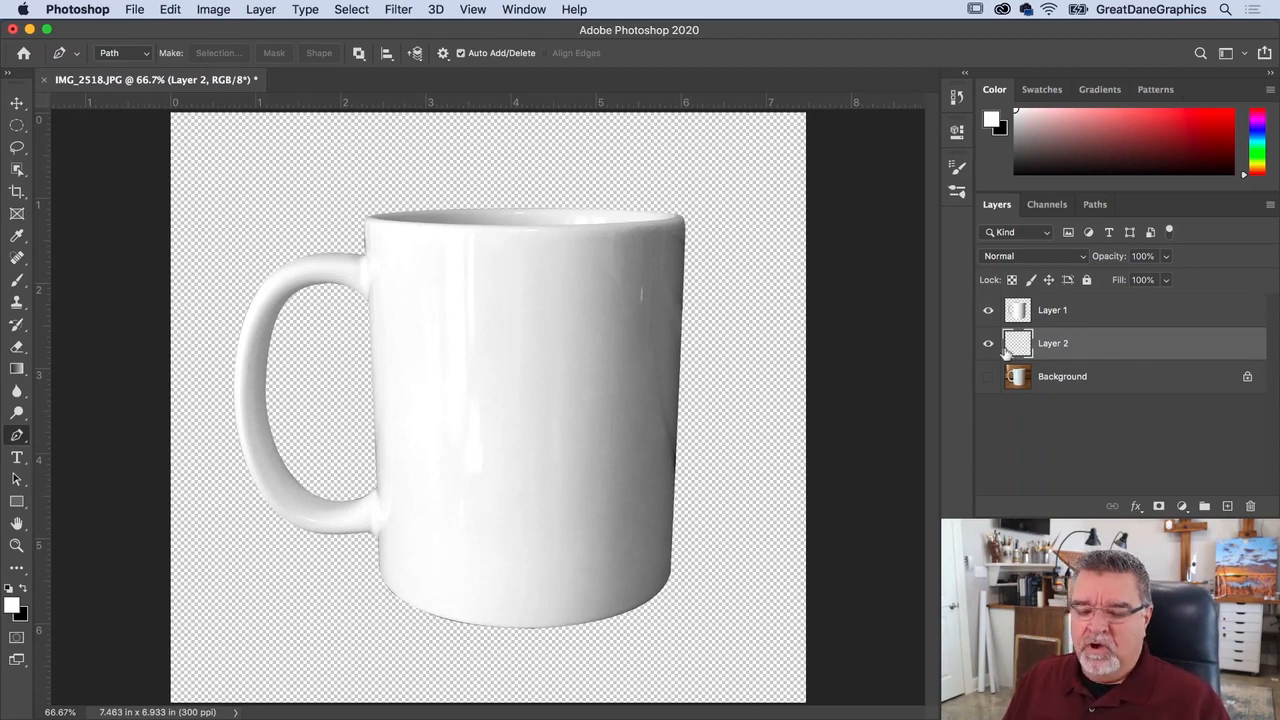
key("alt+BackSpace")
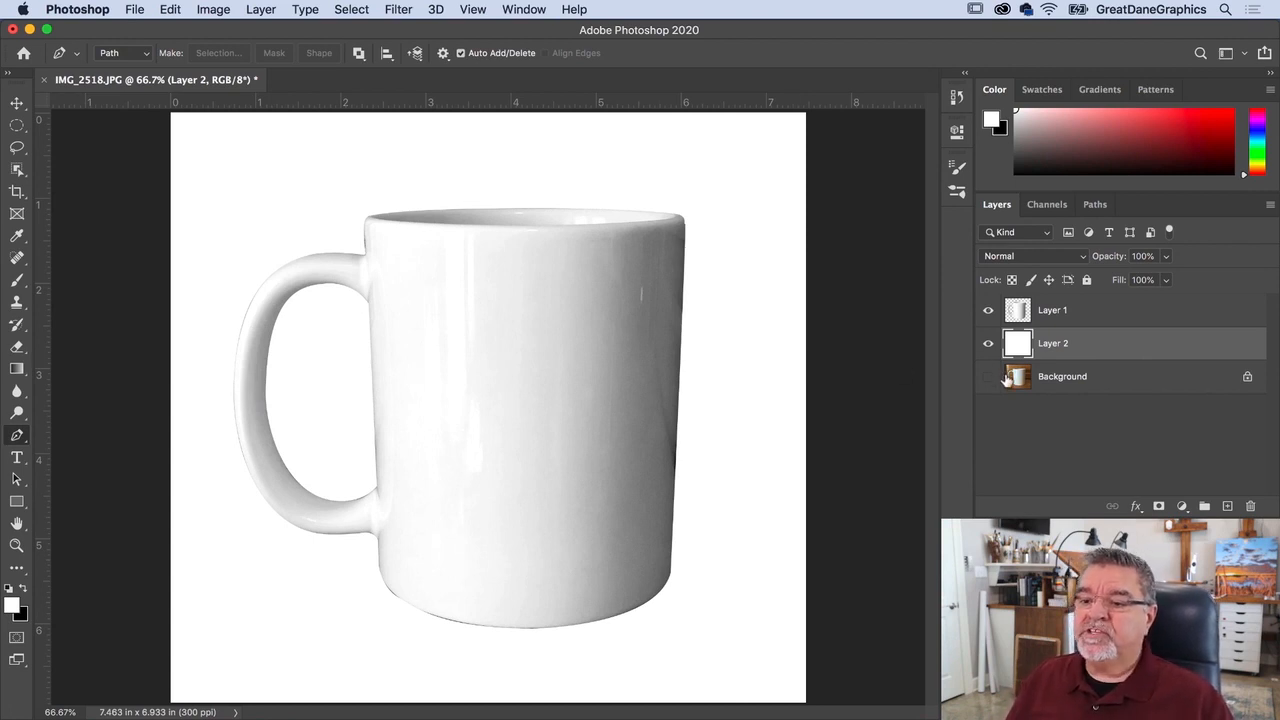
left_click(1029, 316)
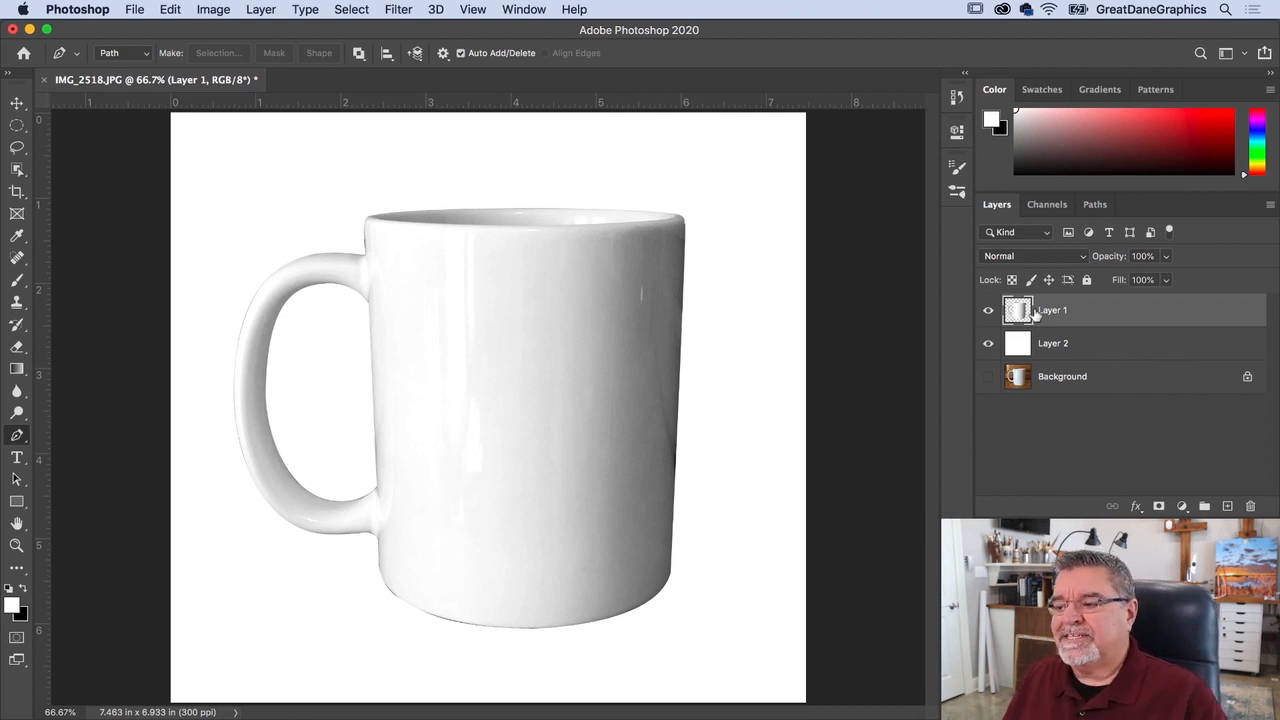
left_click(1136, 506)
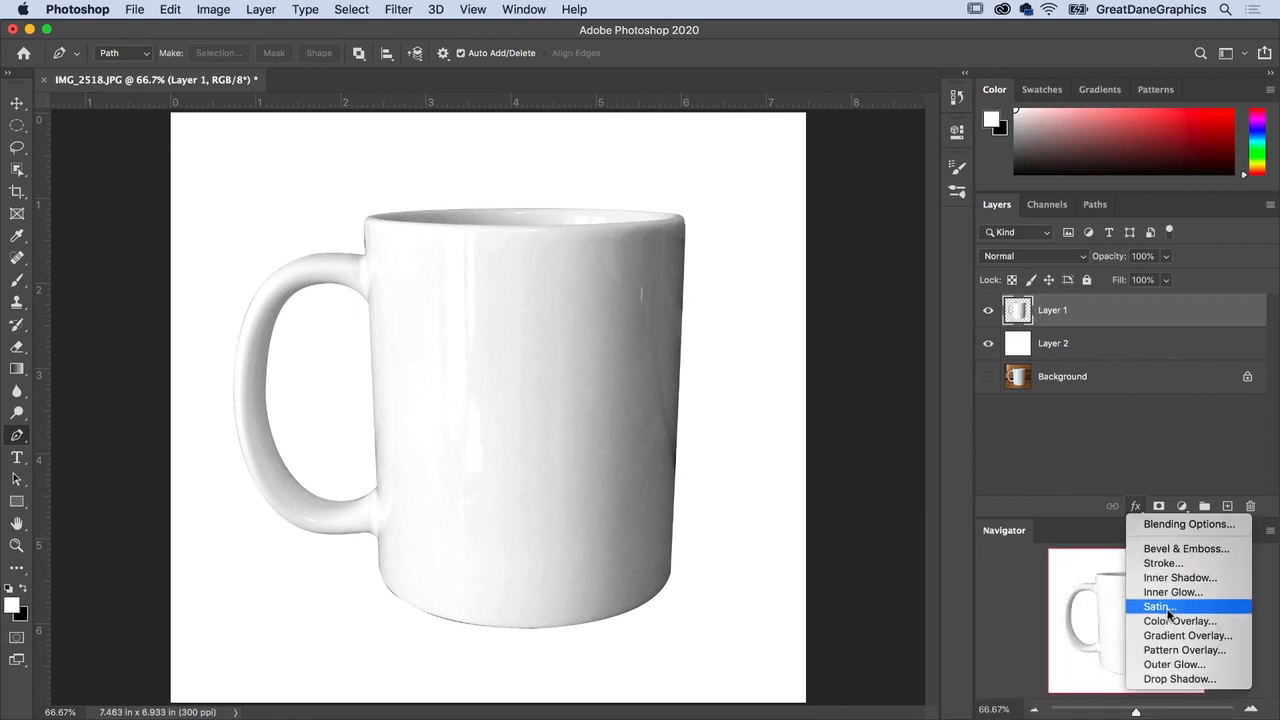
left_click(1165, 679)
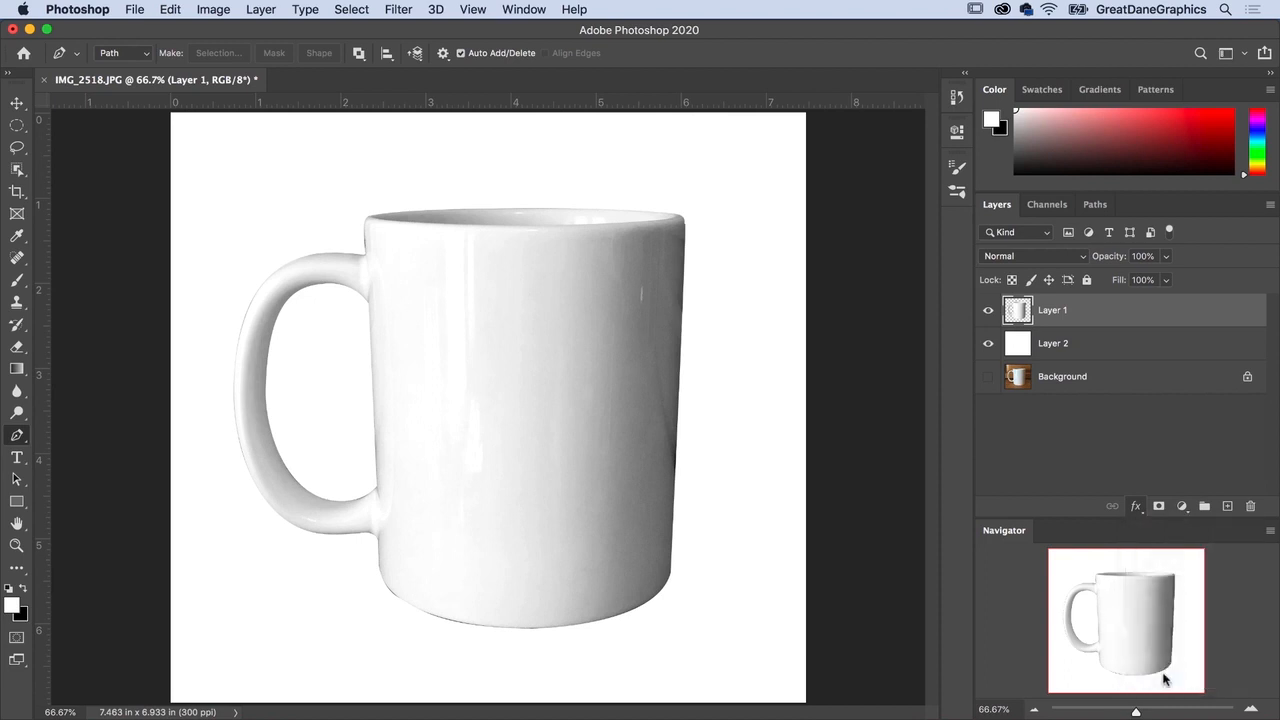
left_click_drag(699, 22, 770, 22)
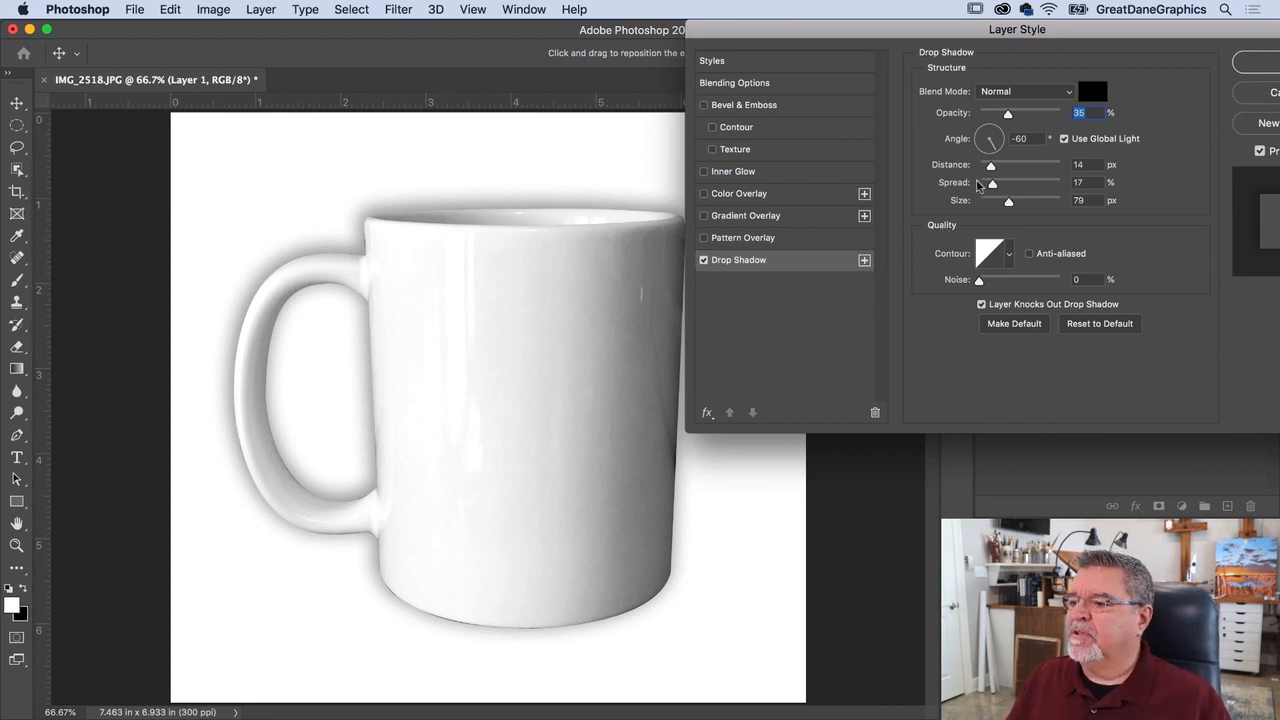
left_click_drag(991, 166, 992, 204)
left_click_drag(996, 144, 1004, 129)
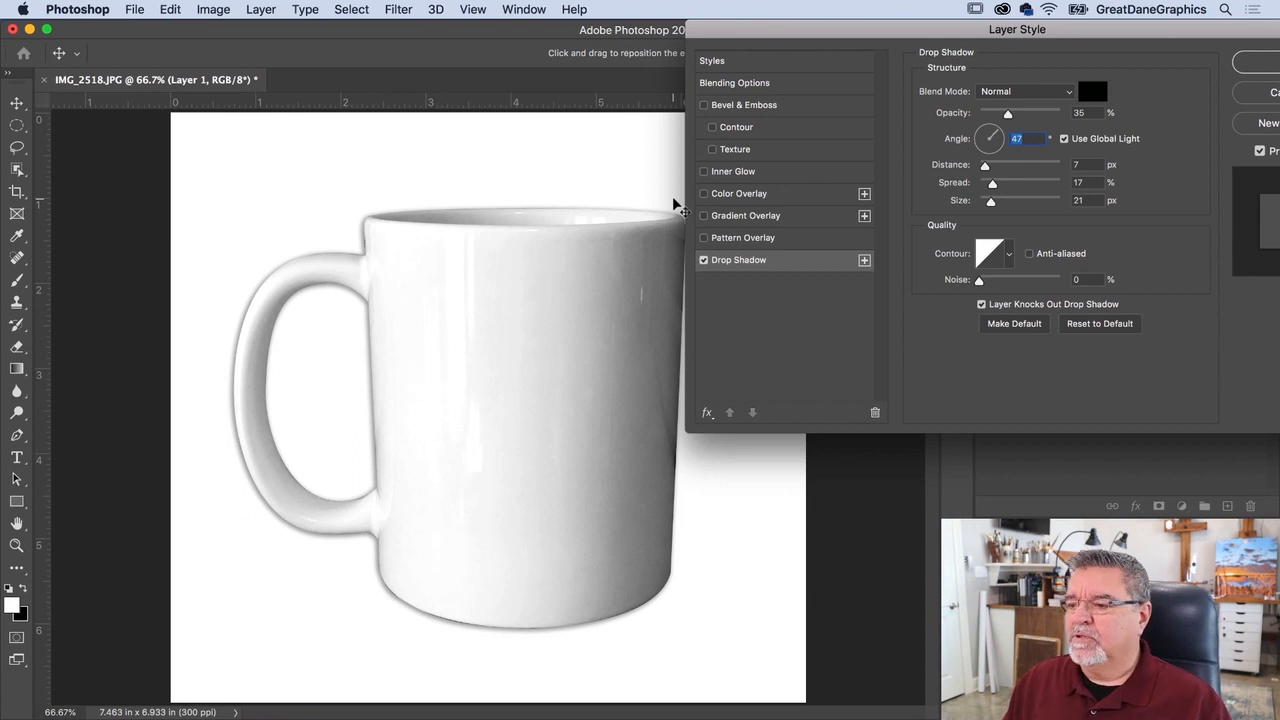
left_click_drag(1187, 38, 1051, 38)
left_click(1143, 91)
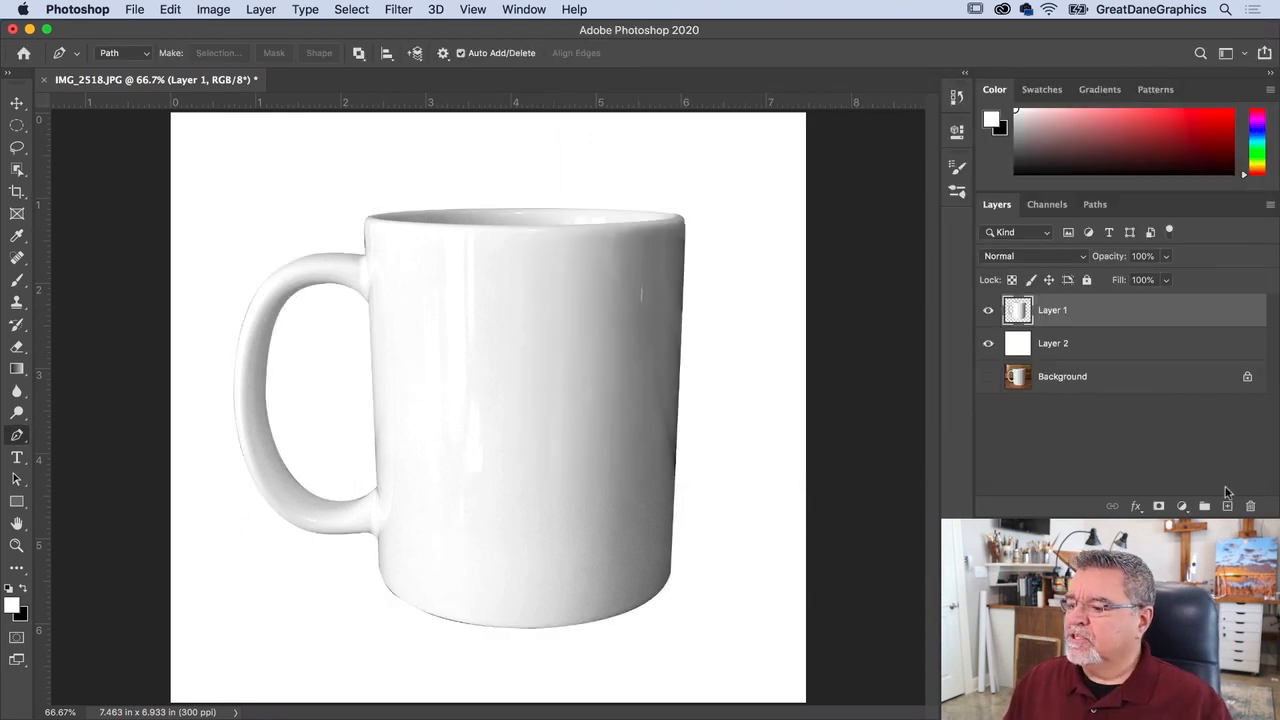
Add a new layer between the mug and the white layer, and make an elliptical selection matching the mug's base.
left_click(1228, 507)
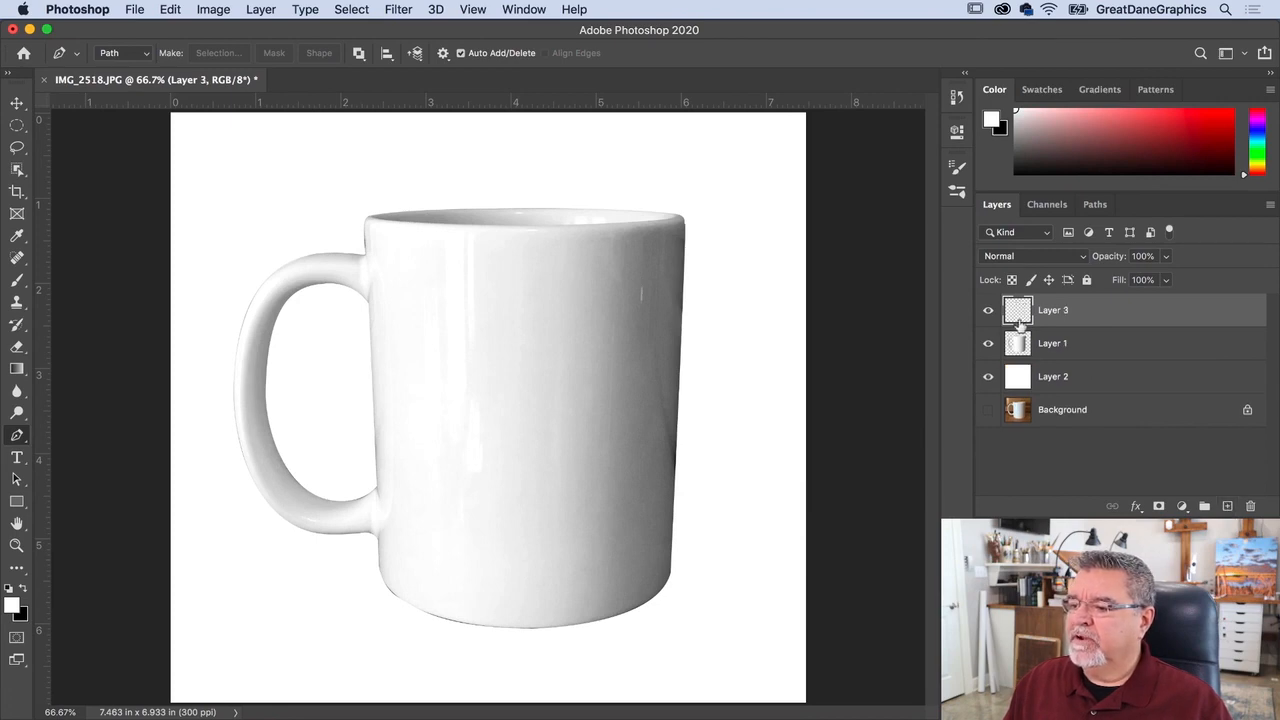
left_click_drag(1016, 313, 1012, 350)
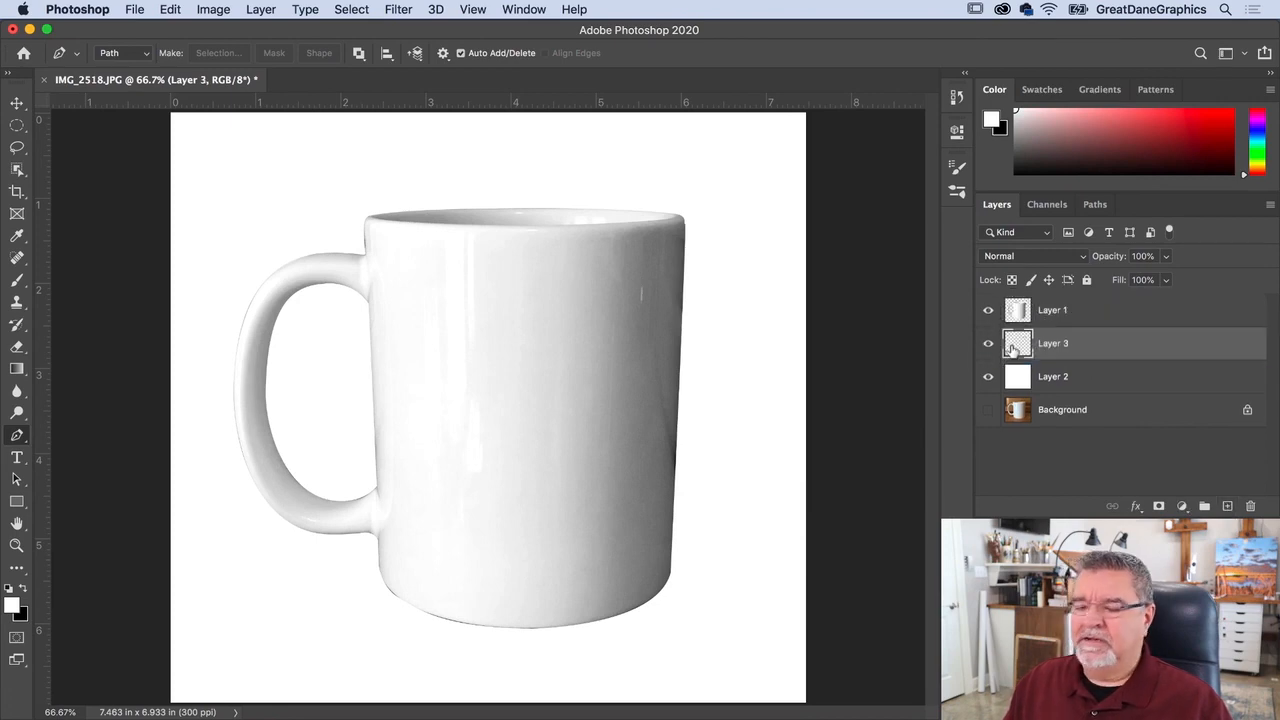
left_click(17, 127)
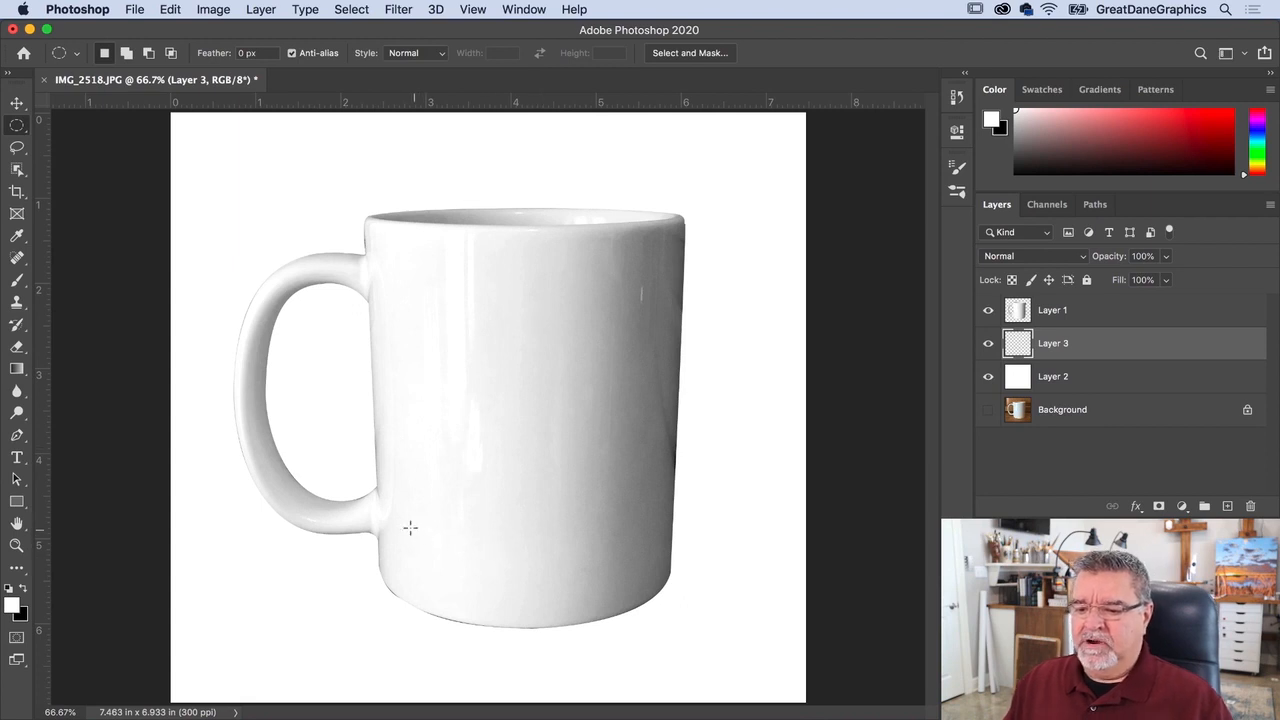
left_click_drag(384, 510, 667, 627)
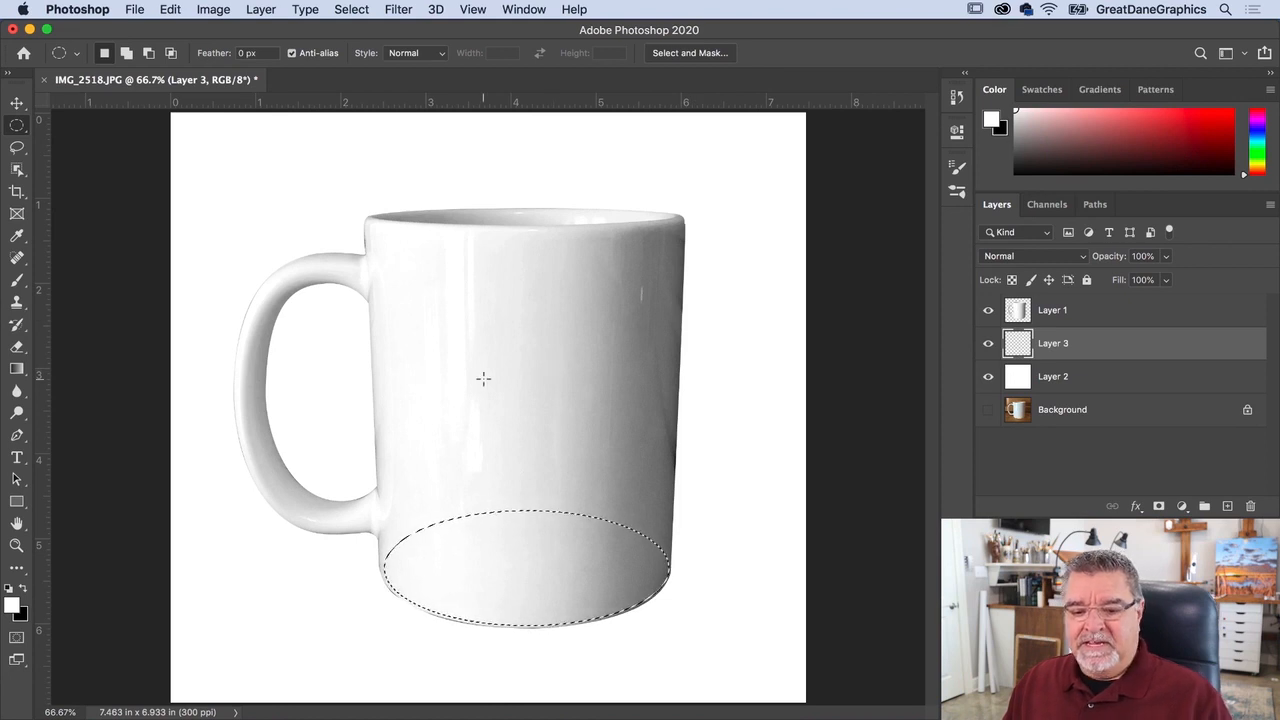
Fill the elliptical selection with black on the new layer and deselect it, hiding the mug layer temporarily to check the shape.
key("x")
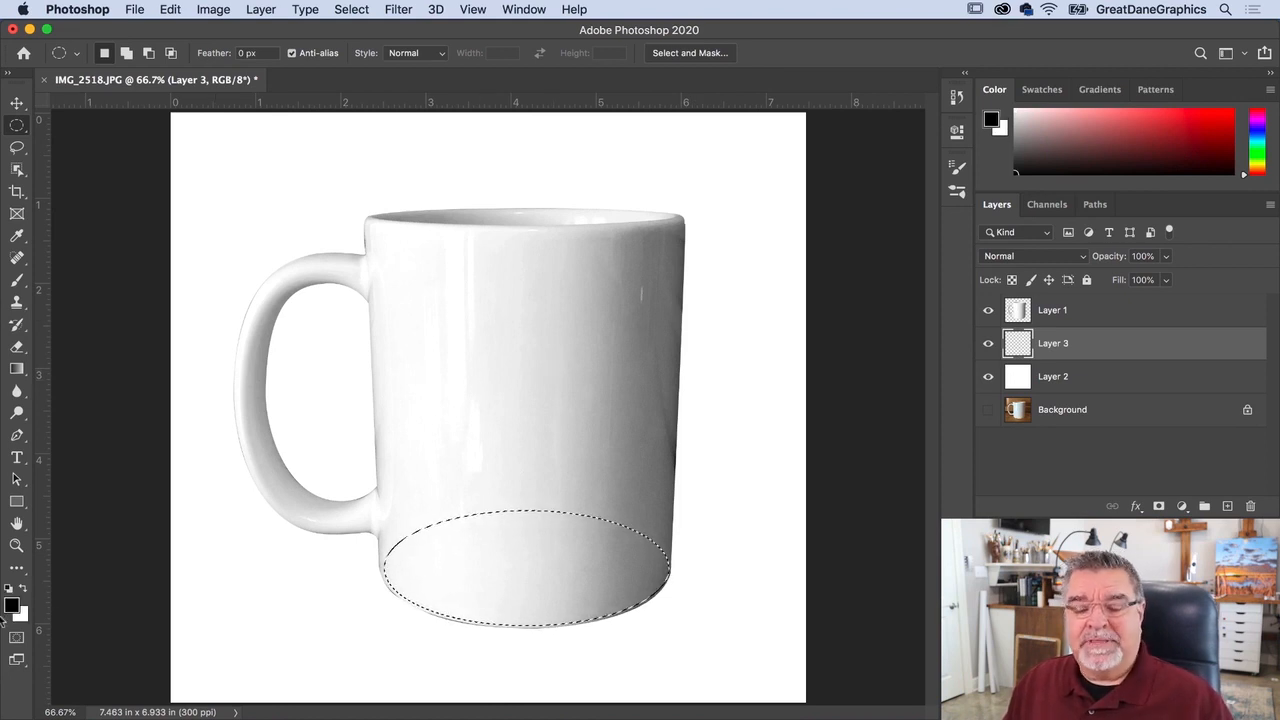
key("alt")
key("alt+BackSpace")
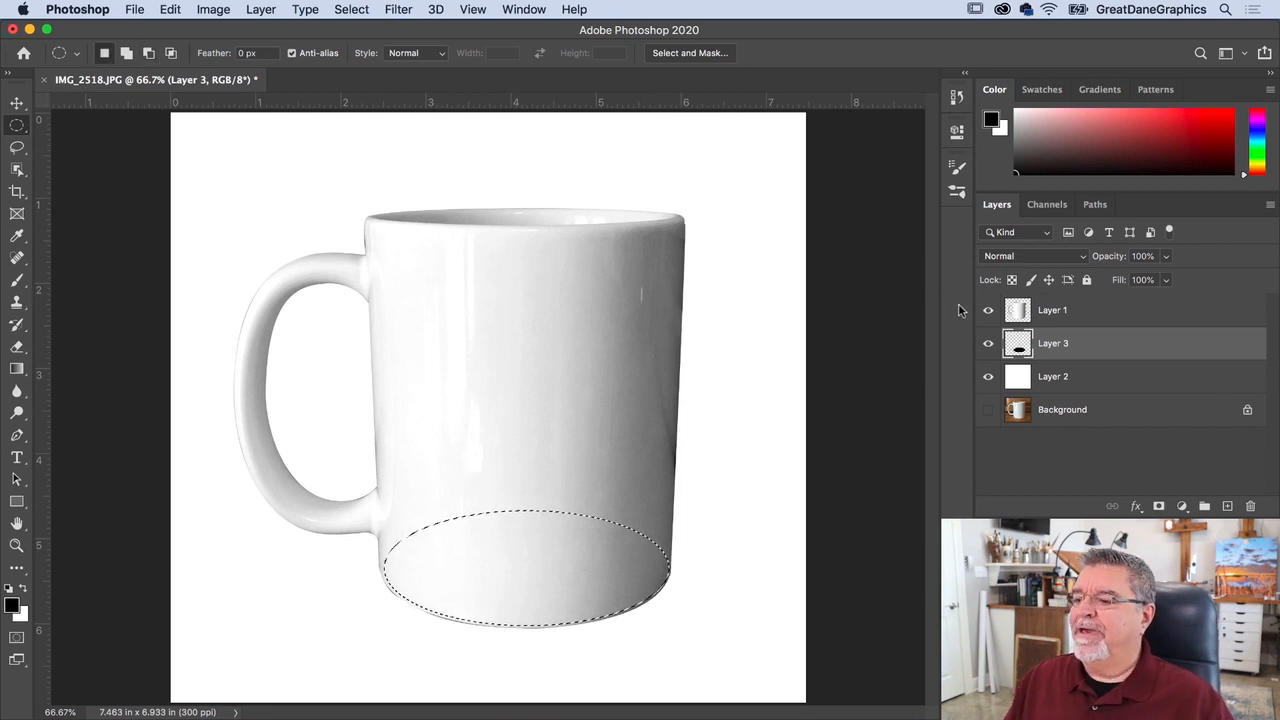
left_click(988, 310)
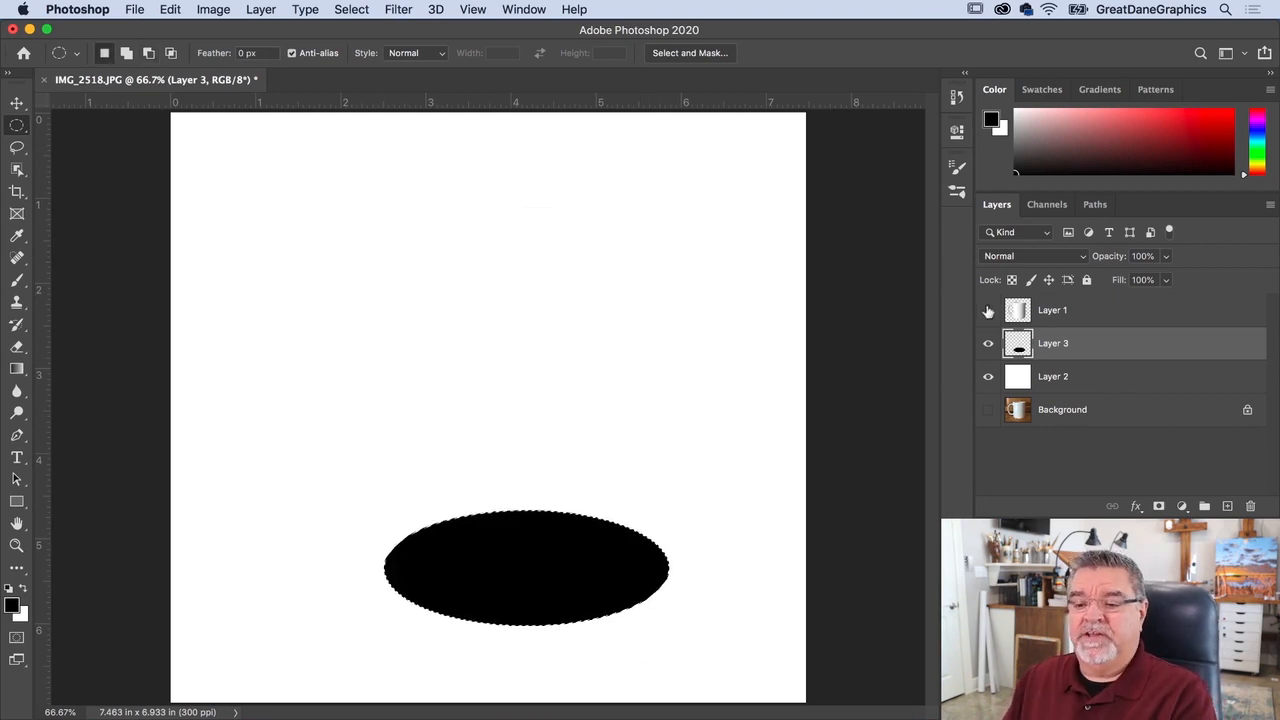
left_click(352, 10)
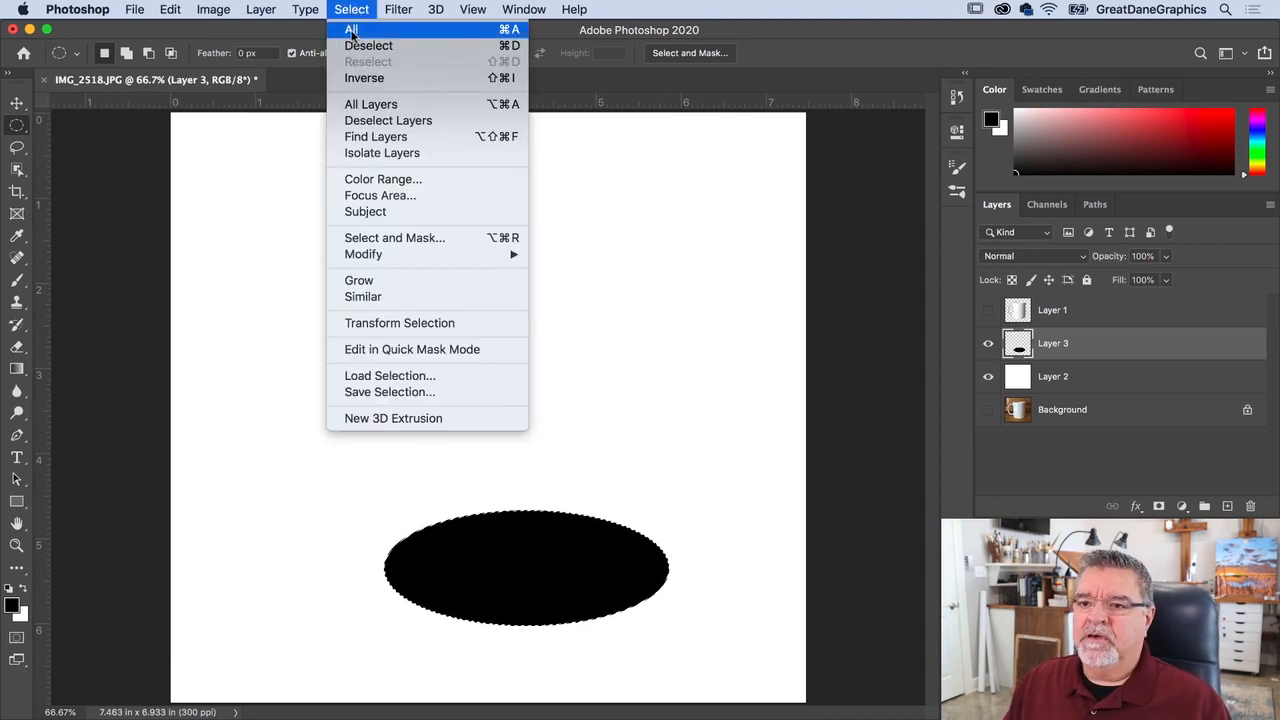
left_click(352, 45)
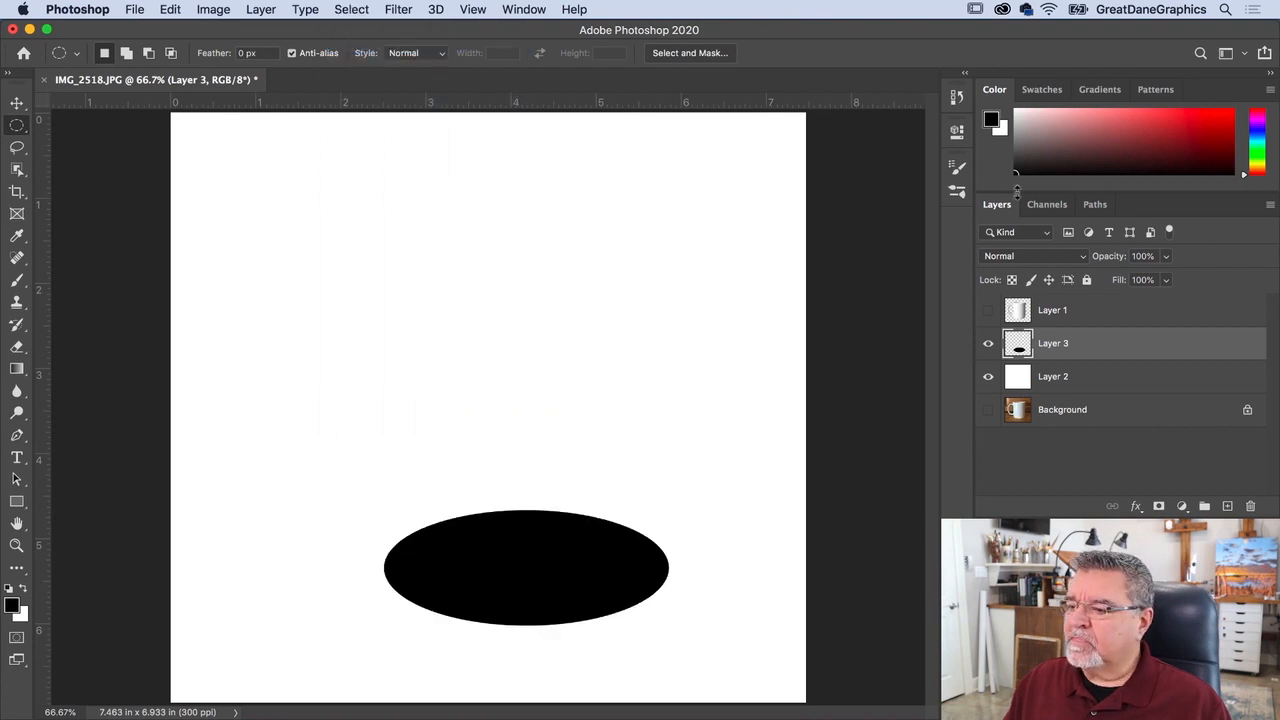
left_click(987, 310)
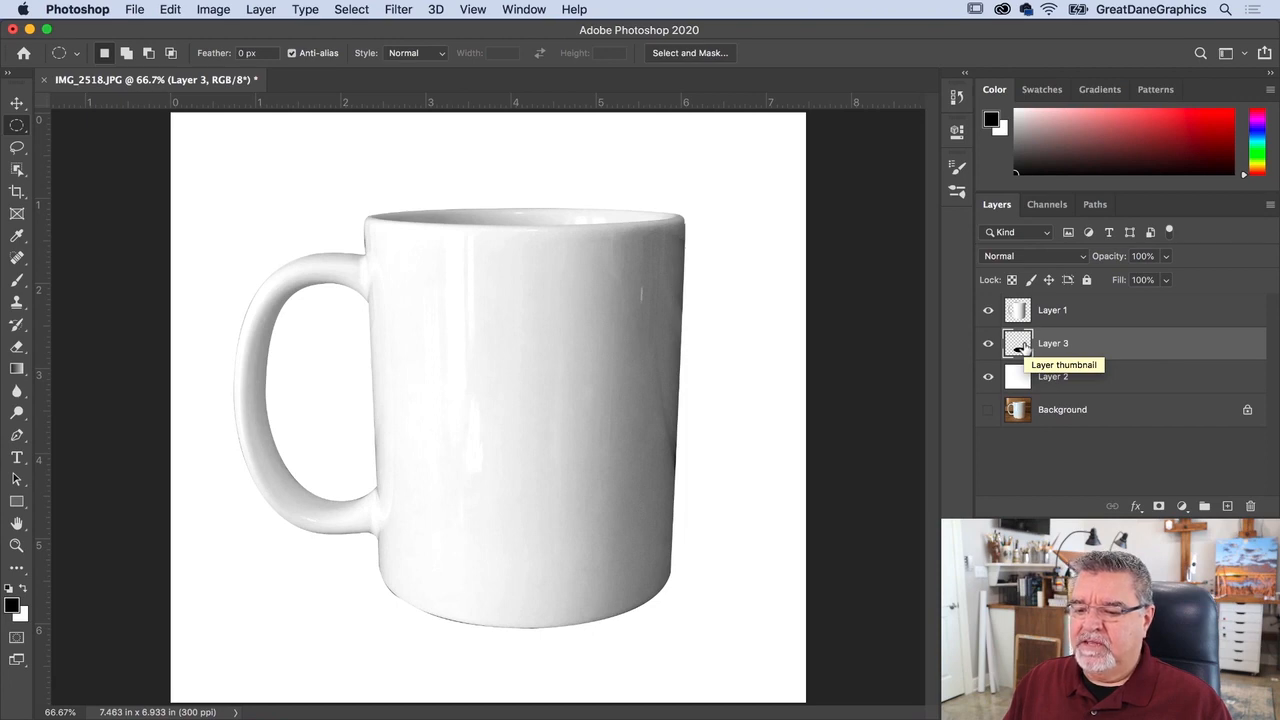
Nudge the black ellipse down until a thin edge of it shows beneath the mug's base.
key("v")
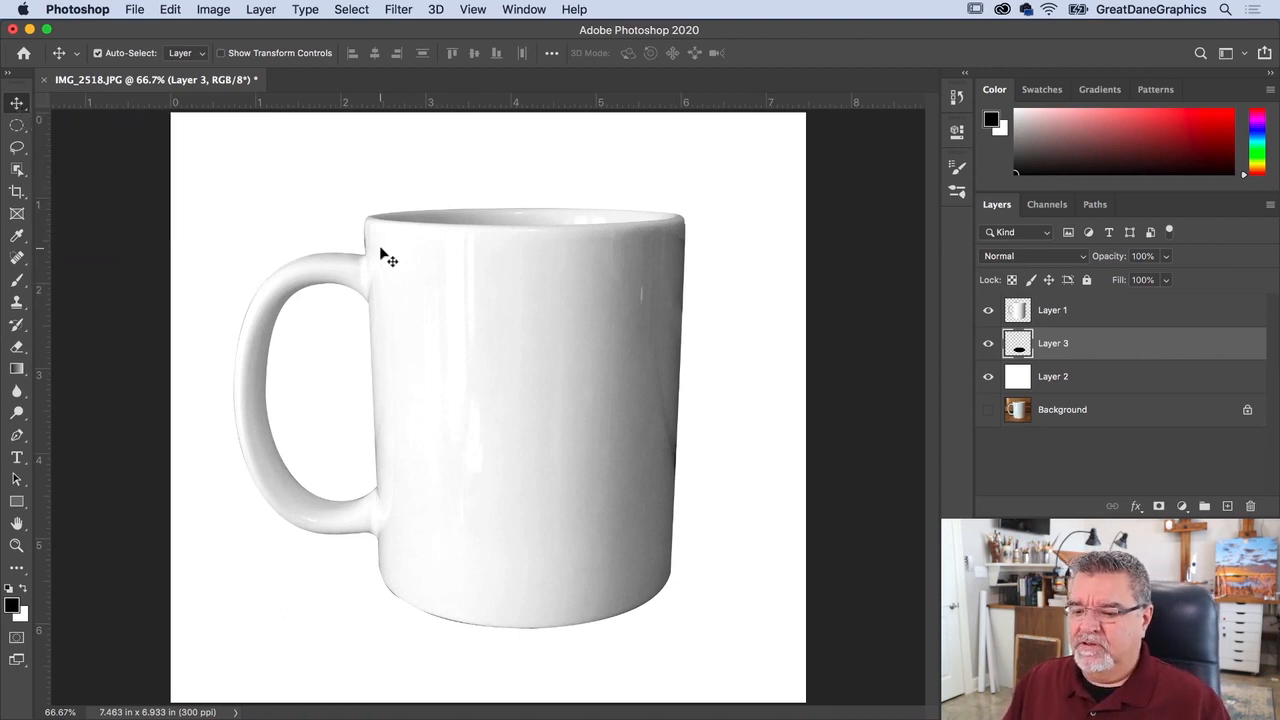
key("Down")
key("Down")
key("Down")
key("Down")
key("Down")
key("Down")
key("Down")
key("Down")
key("Down")
key("Down")
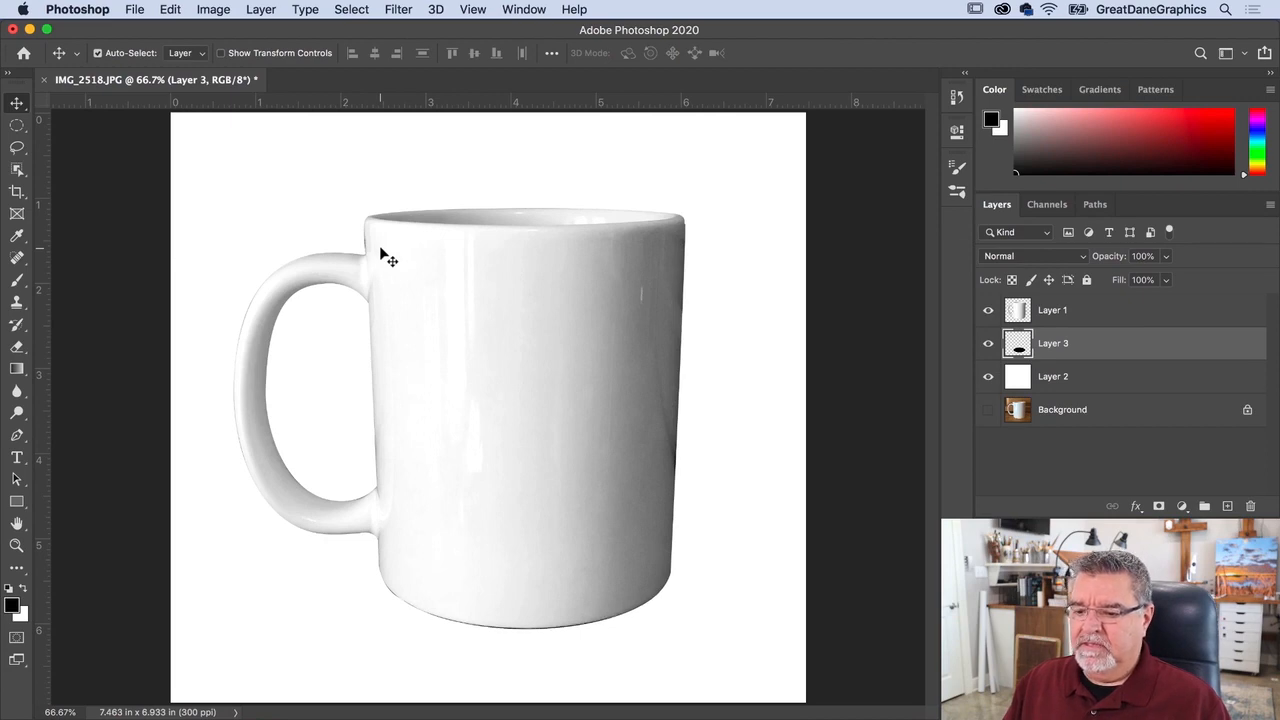
key("Down")
key("Down")
key("Down")
key("Down")
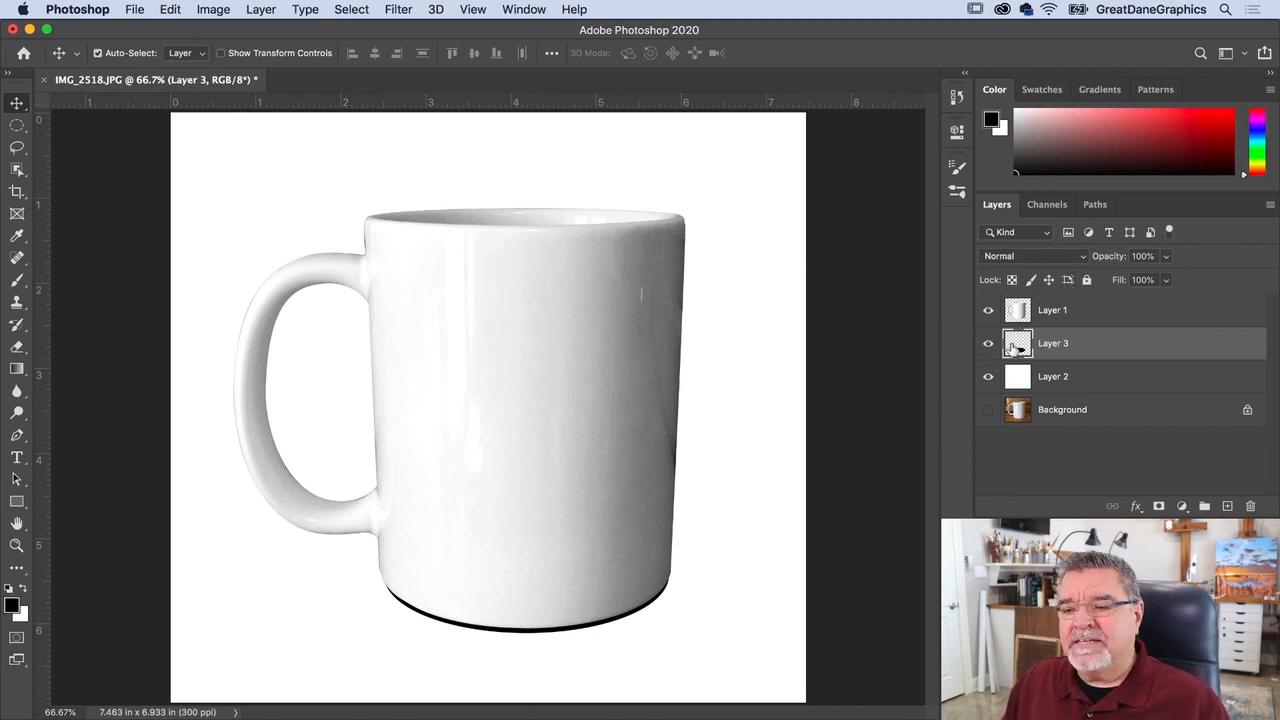
Soften the black ellipse with a Gaussian Blur of 4.9 pixels radius and lower its layer opacity to 57%.
left_click(394, 10)
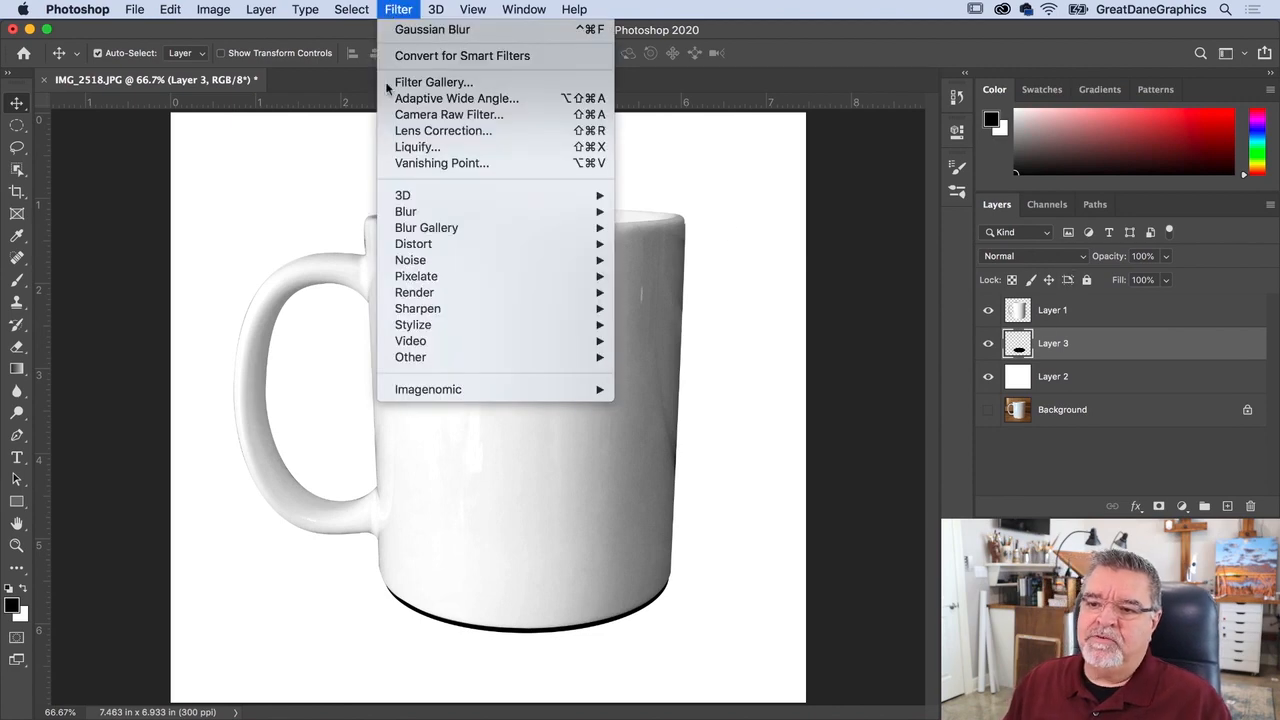
mouse_move(399, 210)
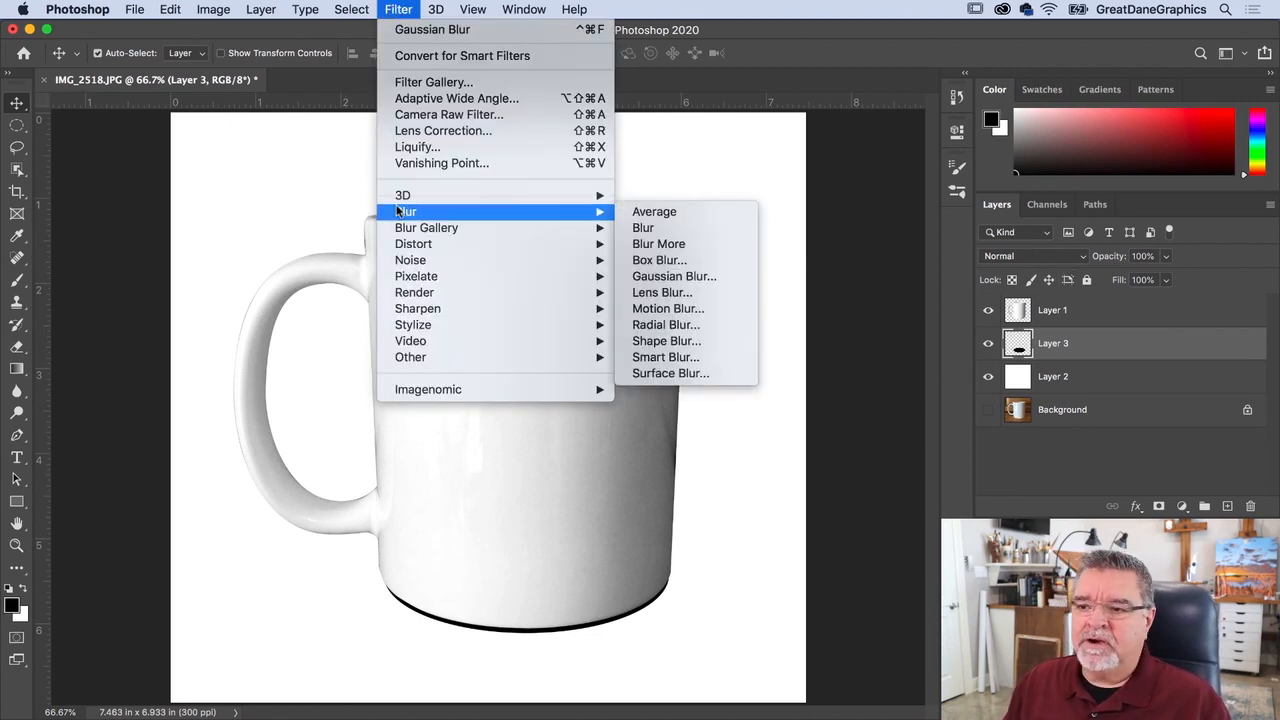
left_click(672, 276)
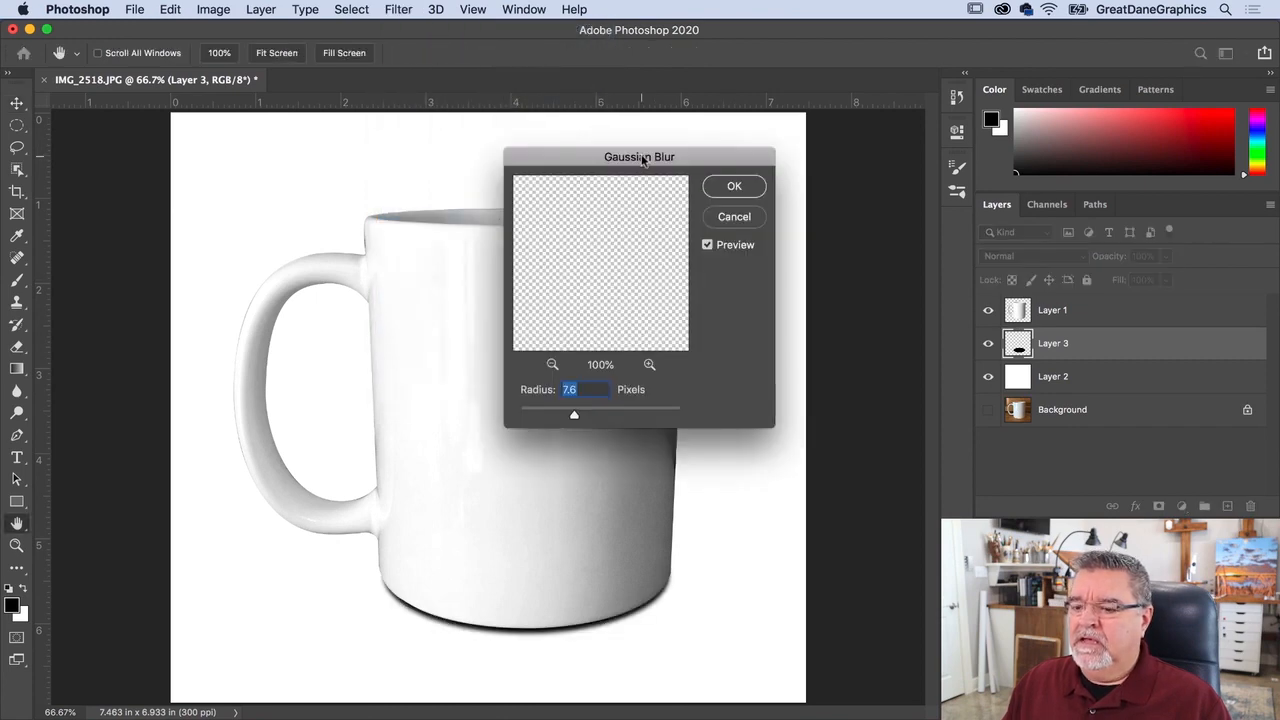
left_click_drag(643, 160, 784, 87)
mouse_move(718, 345)
left_mouse_down()
mouse_move(735, 345)
mouse_move(710, 345)
left_mouse_up()
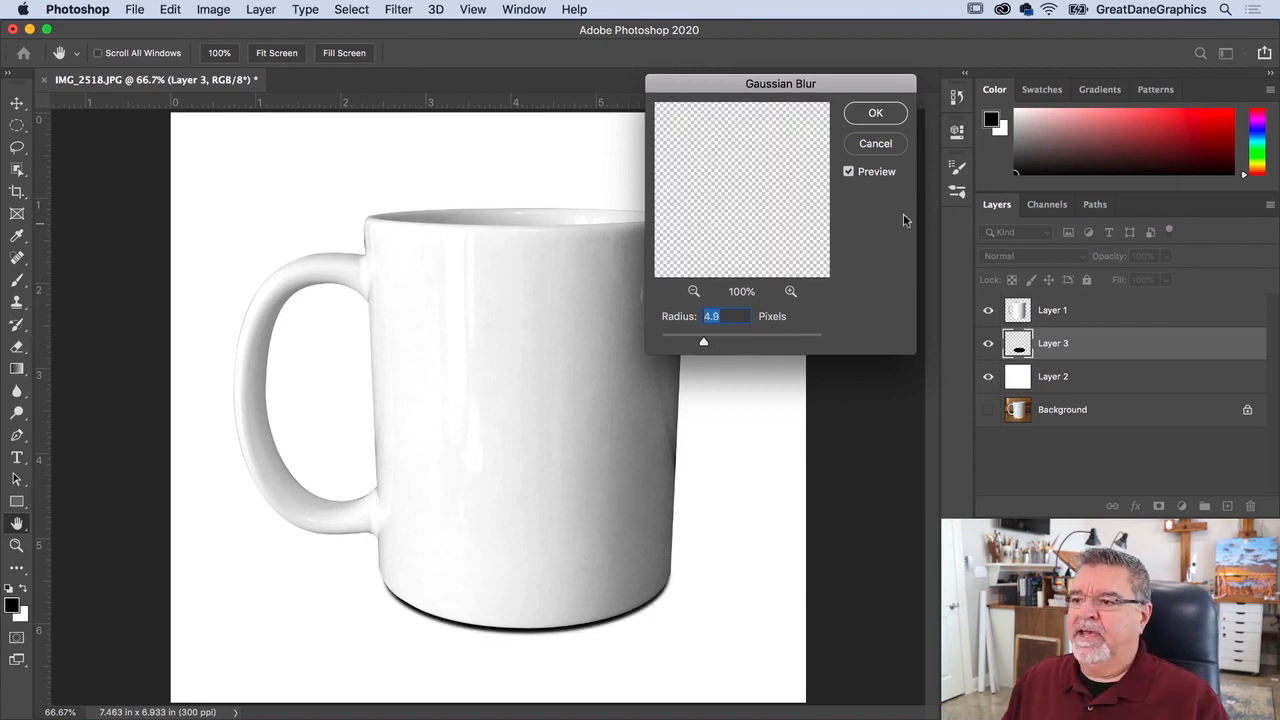
left_click(893, 114)
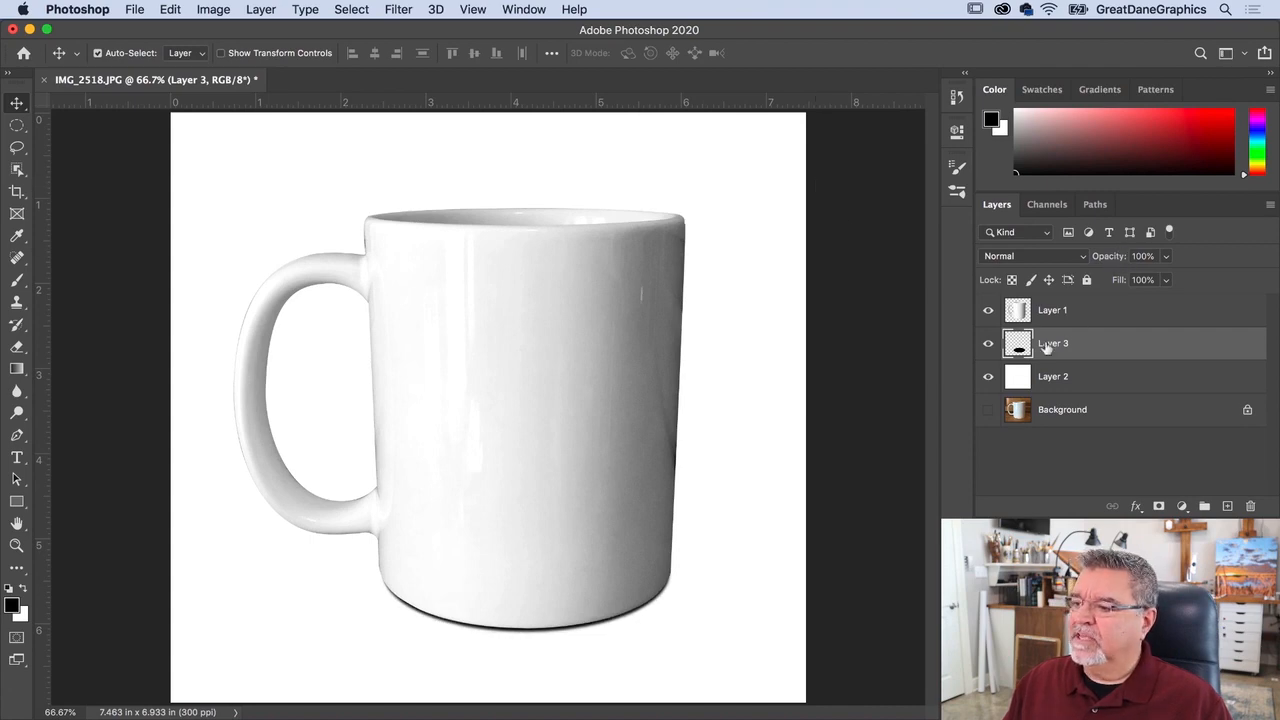
left_click_drag(1112, 261, 1069, 262)
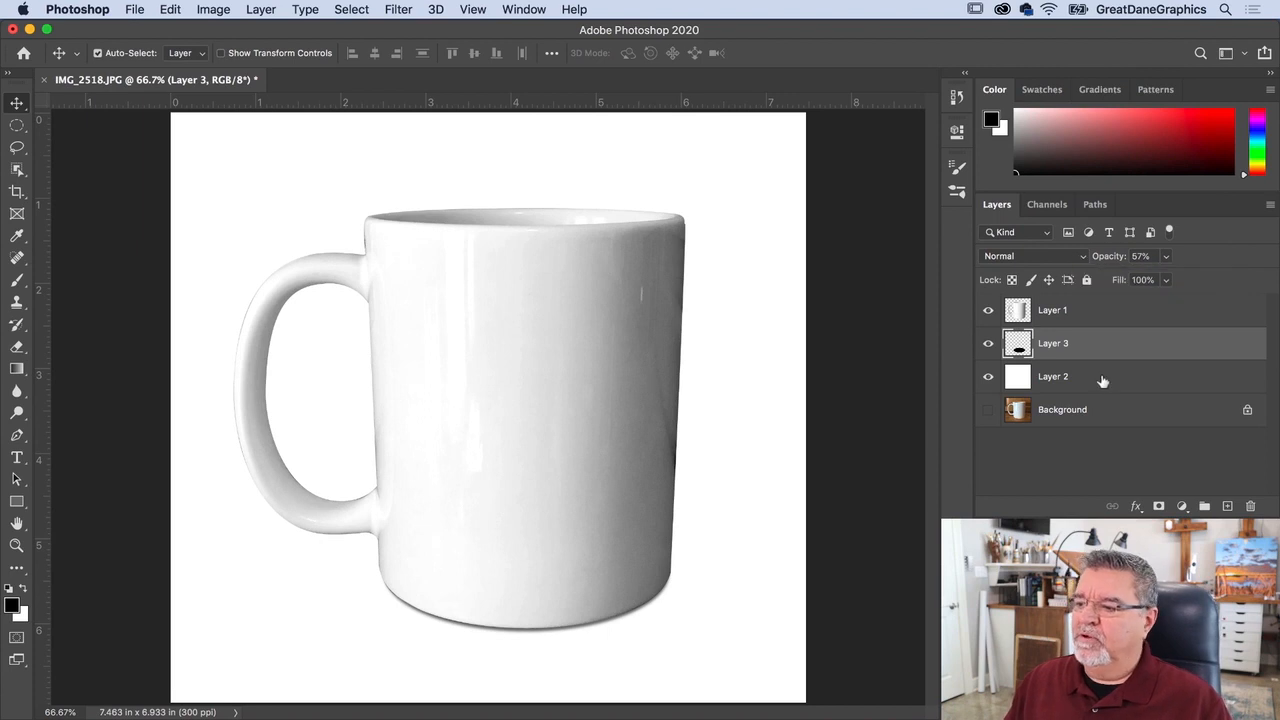
left_click(1079, 473)
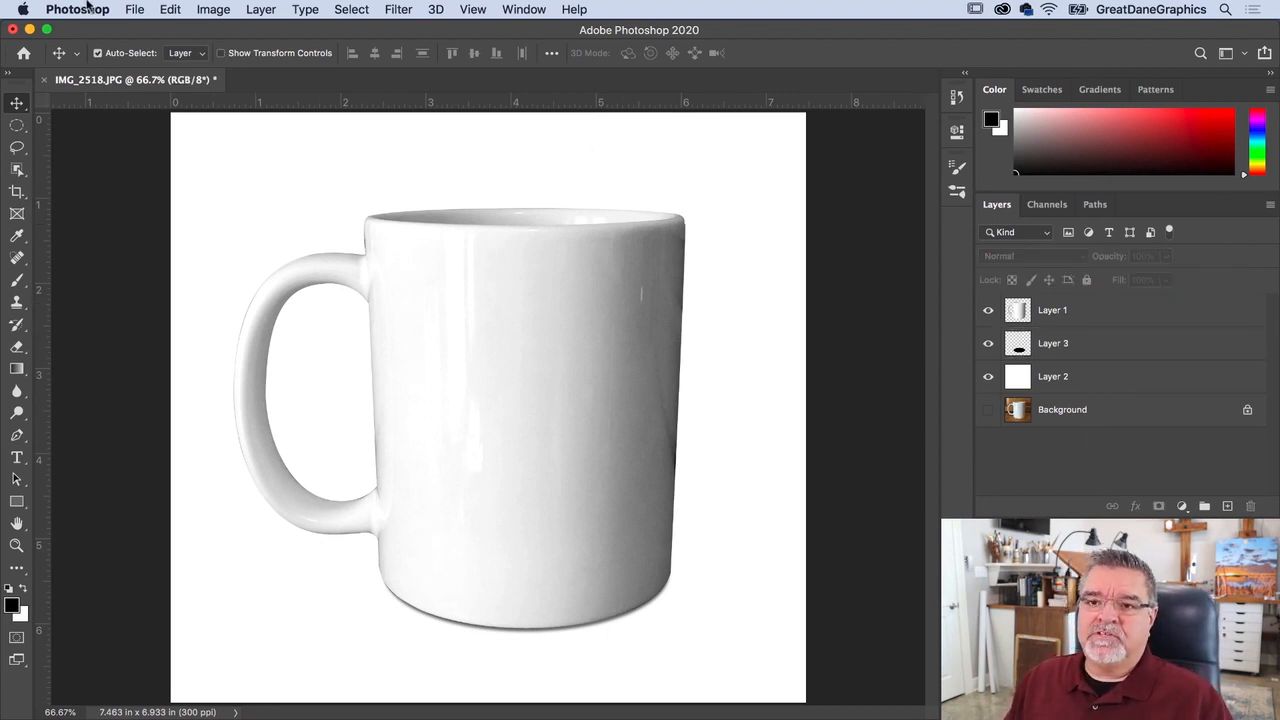
Open the artwork file EMT Our Heros Mug.png from the 2 Mug folder.
left_click(132, 9)
left_click(133, 45)
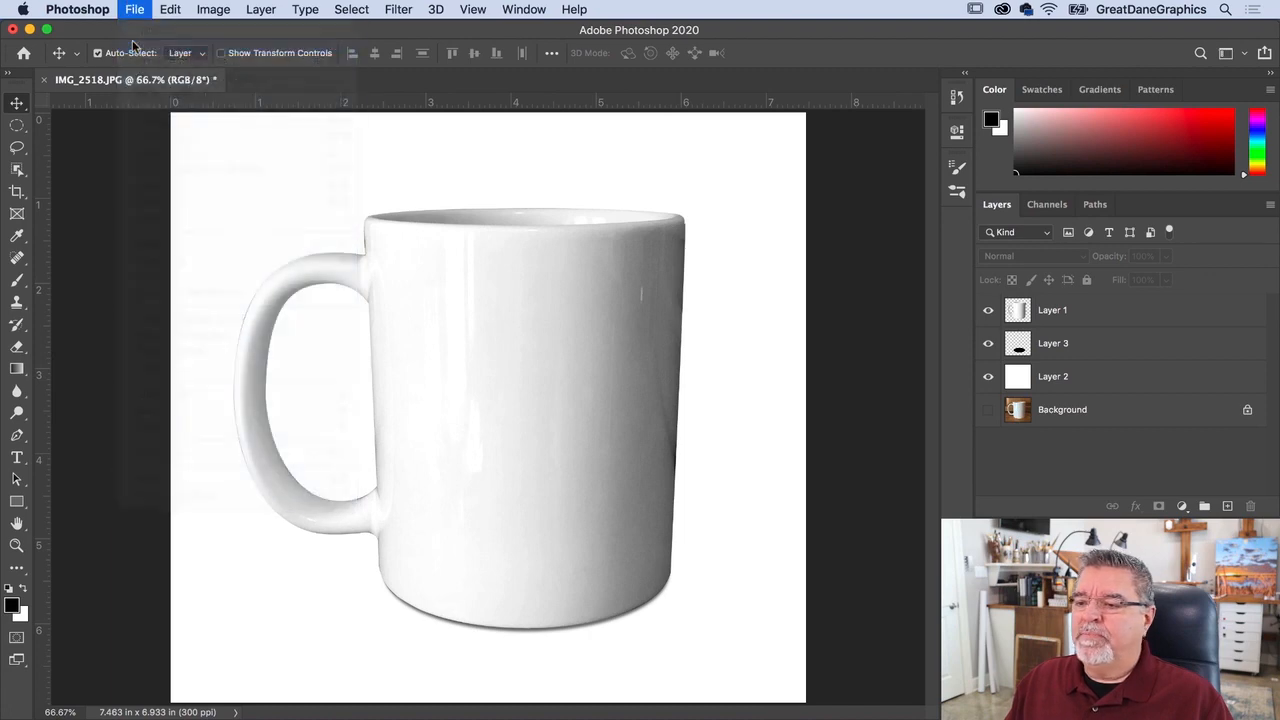
left_click(520, 141)
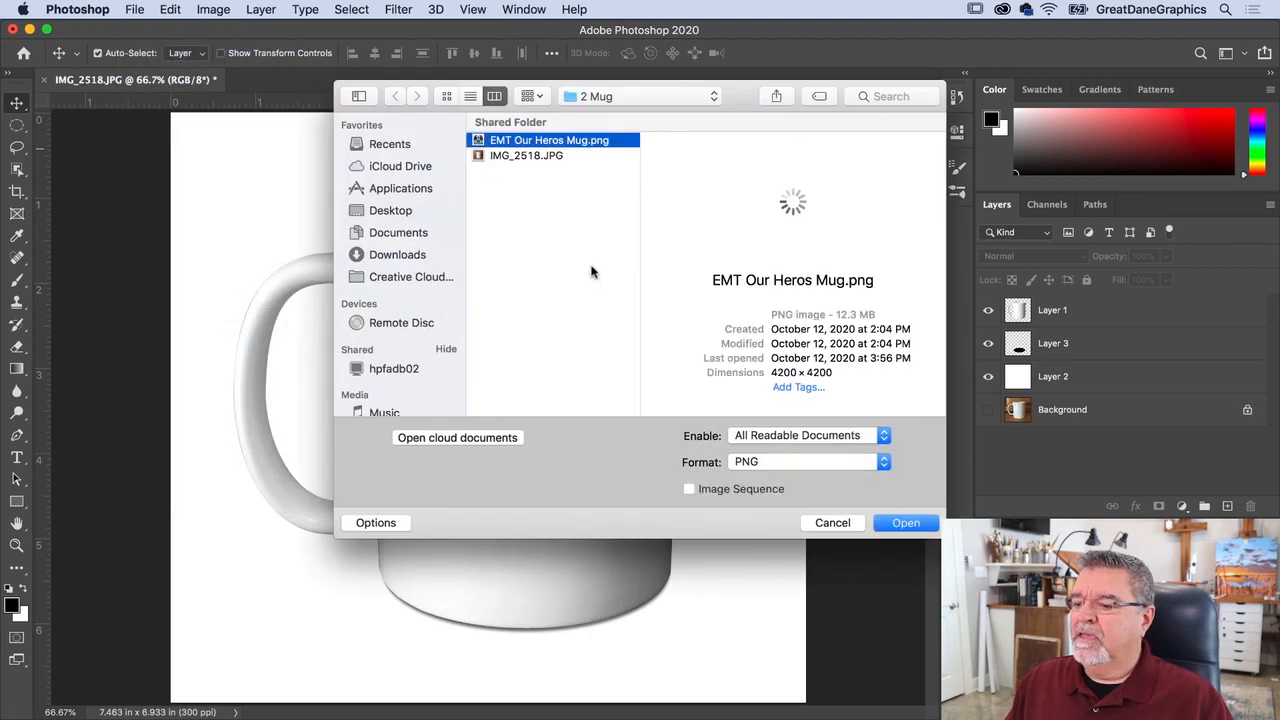
left_click(908, 526)
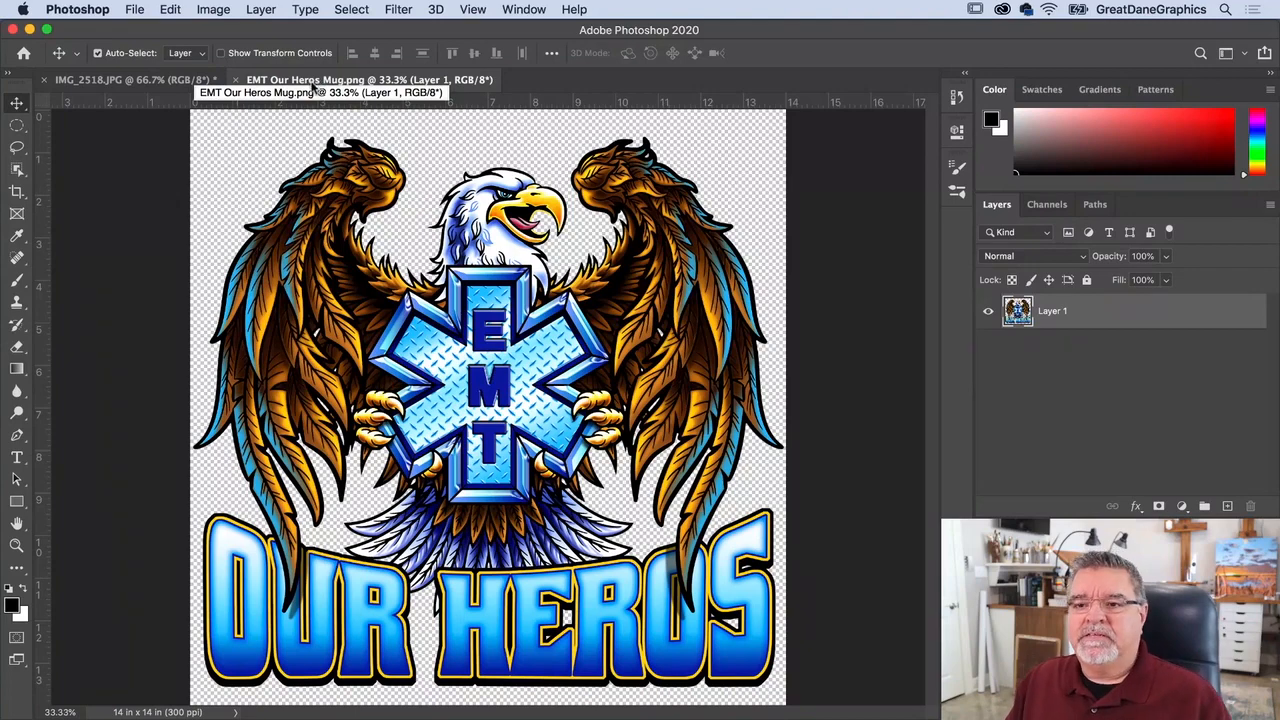
Float the eagle artwork's window and copy its layer into the mug document, accepting the color profile conversion.
left_click_drag(297, 82, 191, 500)
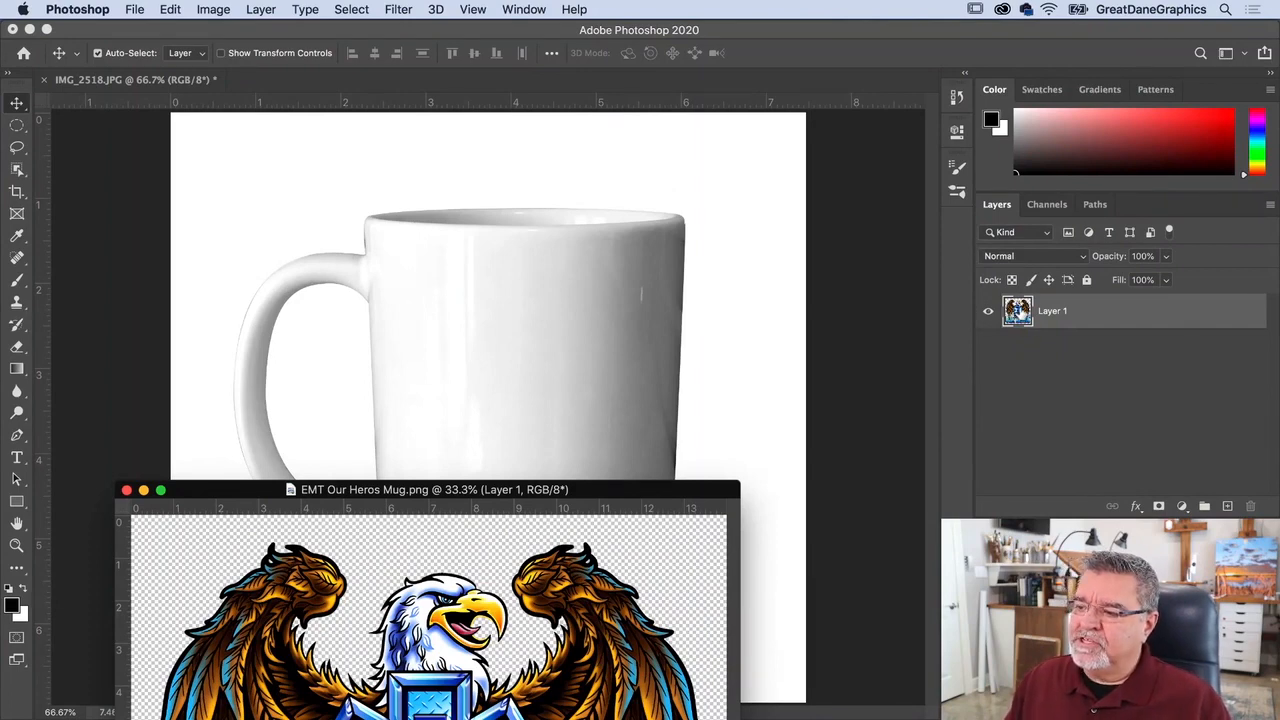
left_click_drag(1017, 311, 491, 320)
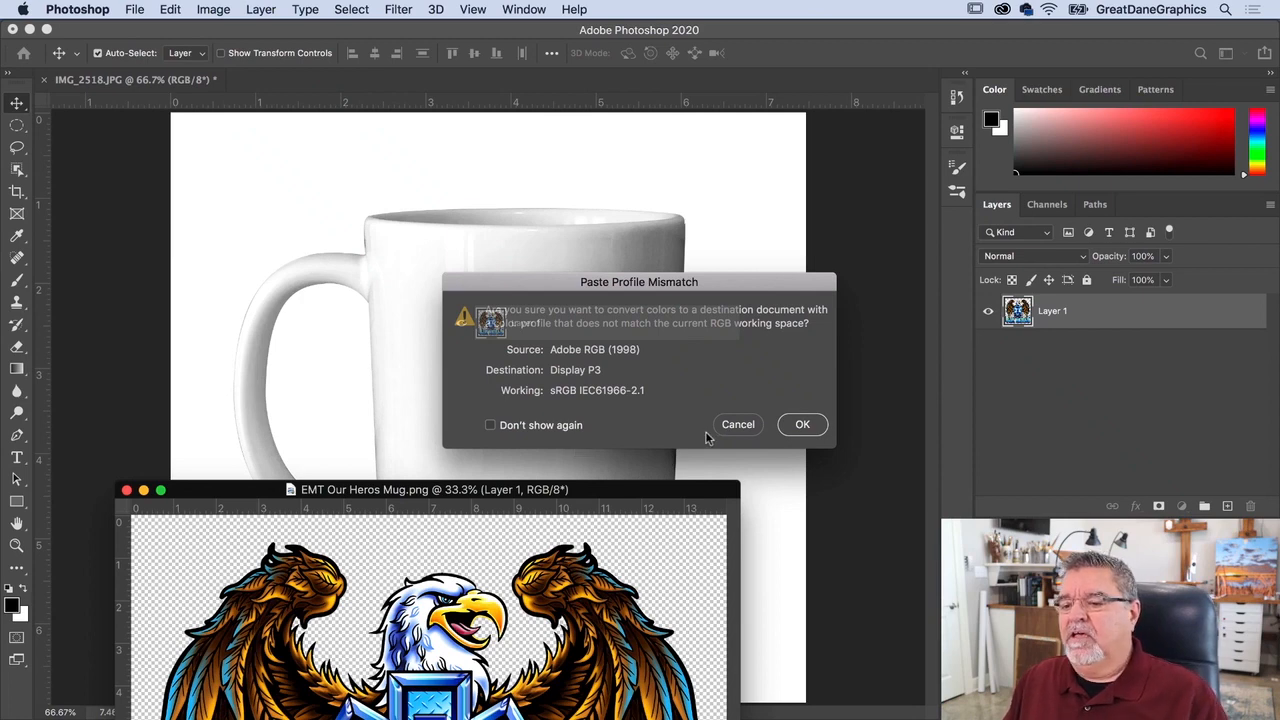
left_click(803, 425)
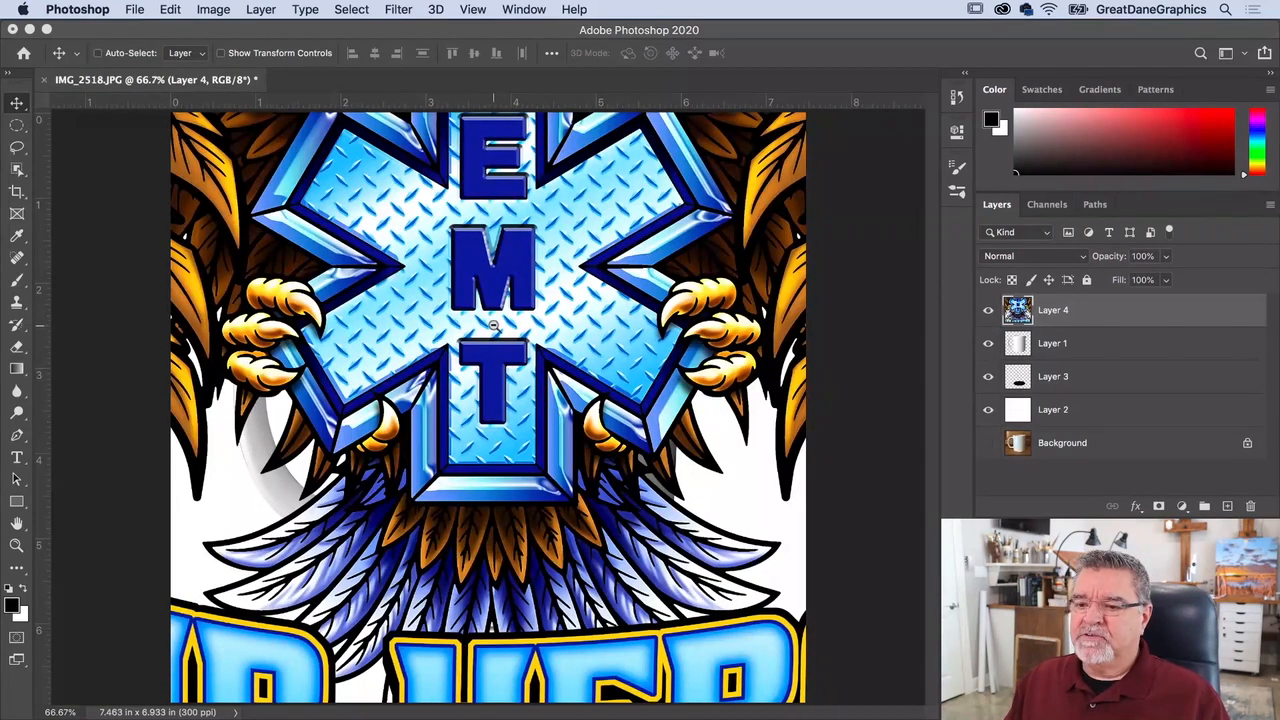
Scale the eagle artwork proportionally to about 22% and center it on the front of the mug with Free Transform.
key("super+minus")
left_click(166, 10)
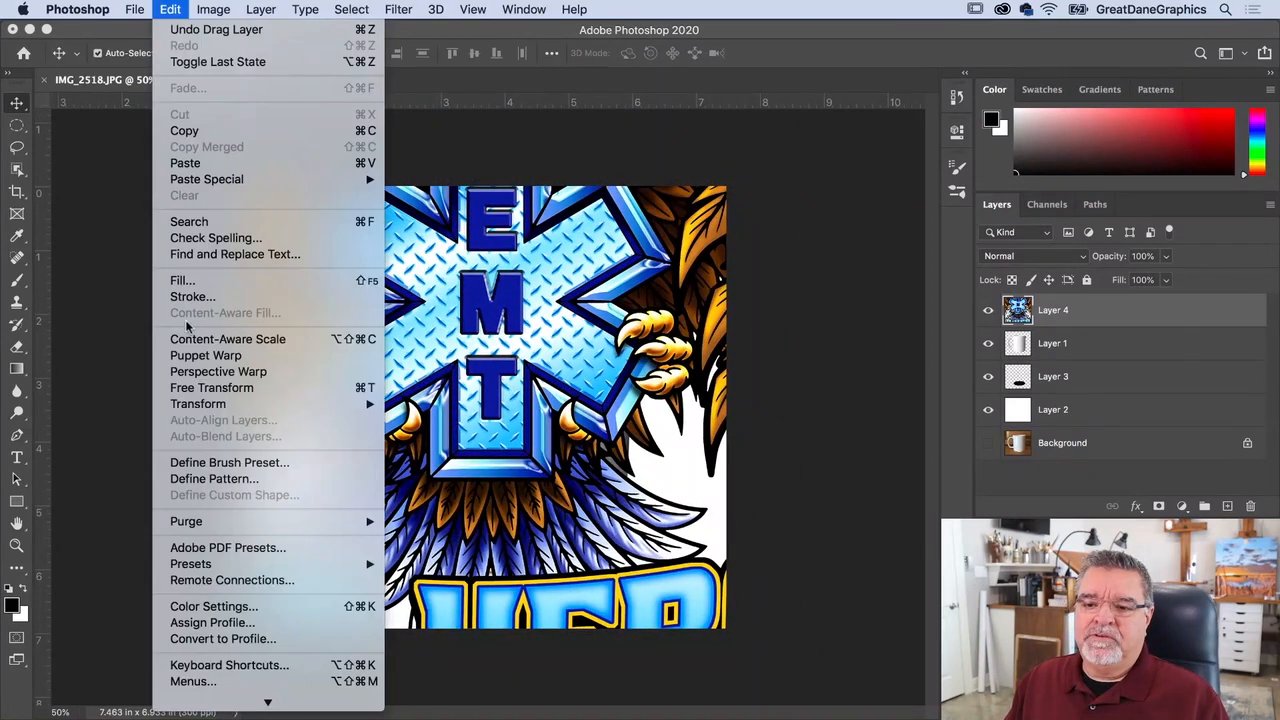
left_click(204, 388)
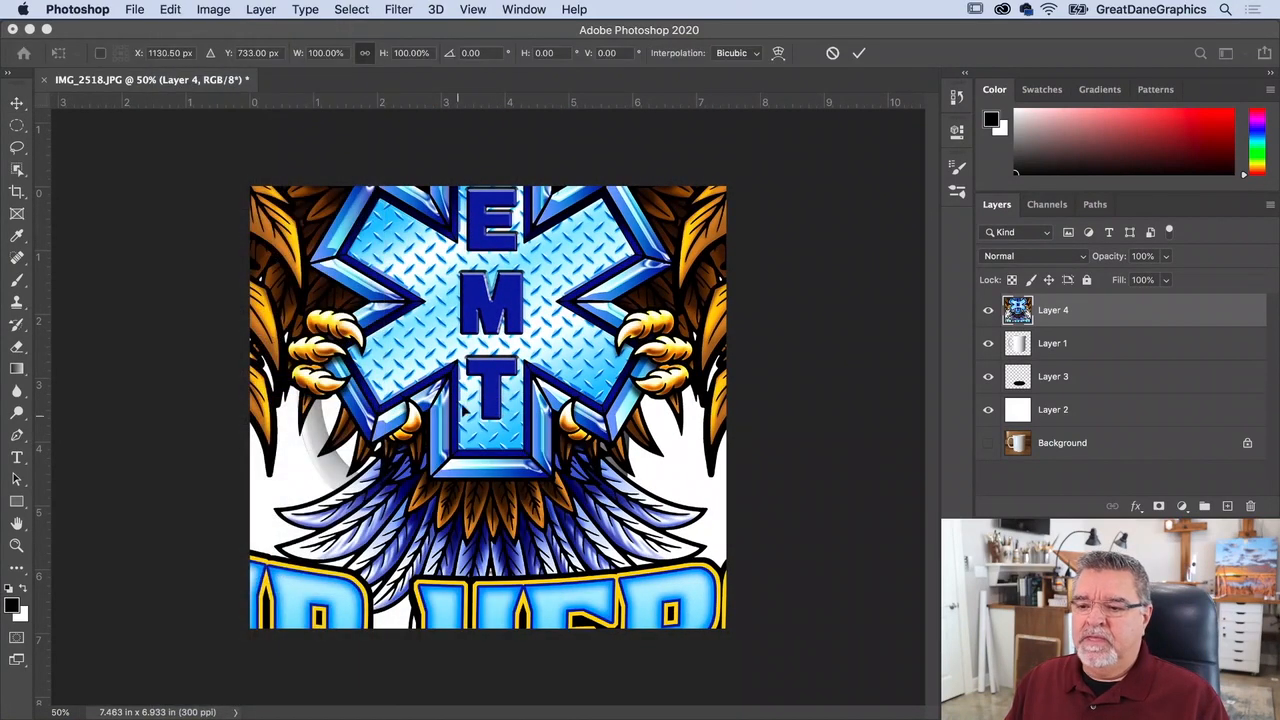
key("super+minus")
left_click_drag(194, 637, 448, 463)
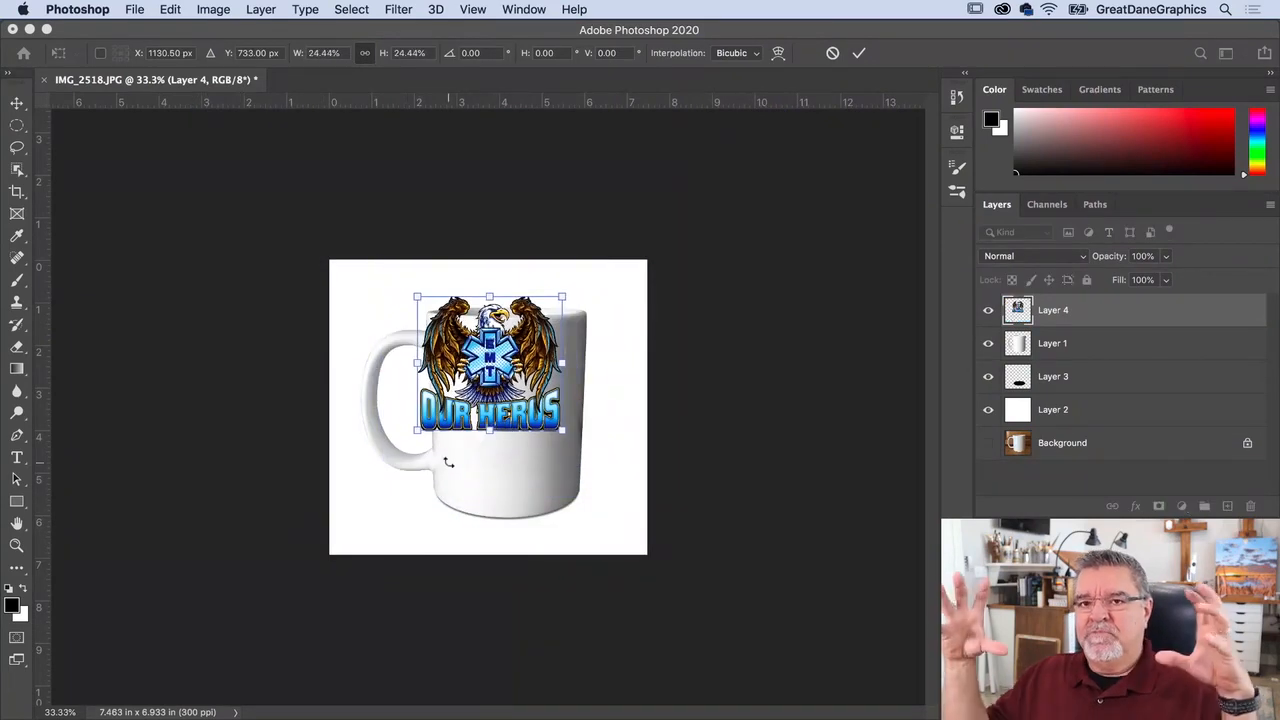
left_click_drag(518, 425, 536, 455)
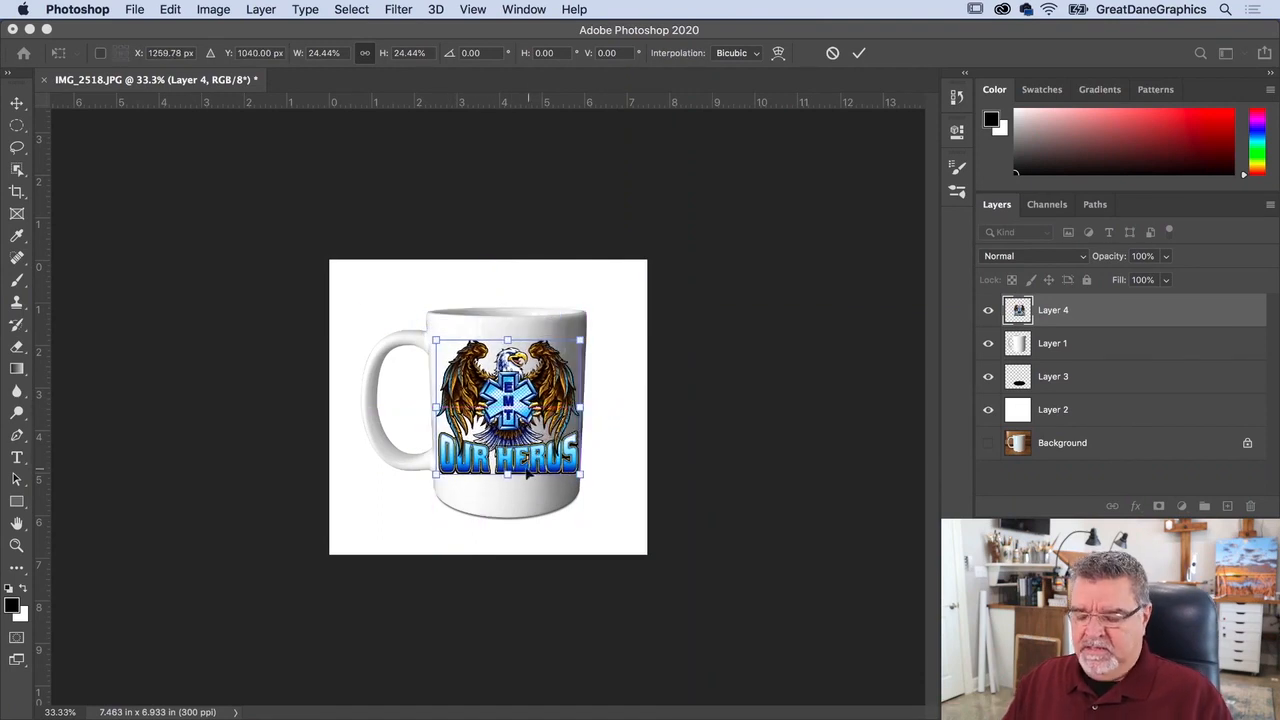
key("super+plus")
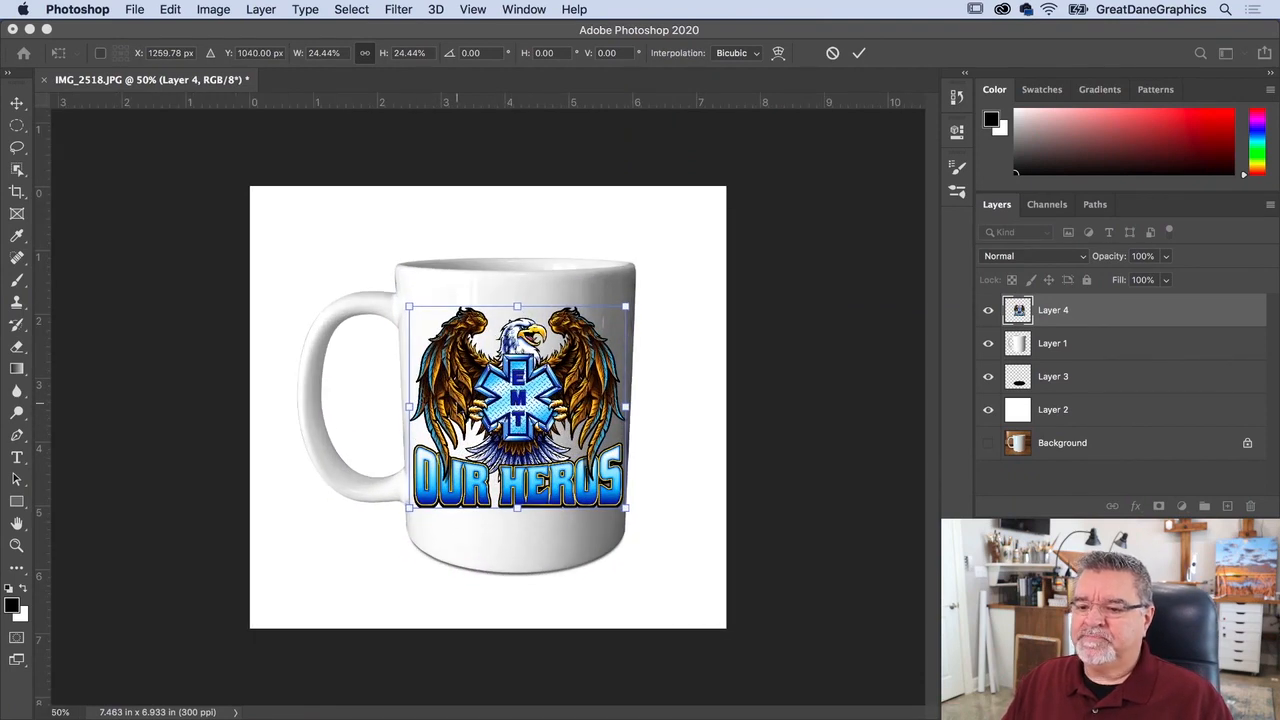
left_click_drag(409, 508, 419, 497)
left_click_drag(544, 458, 541, 416)
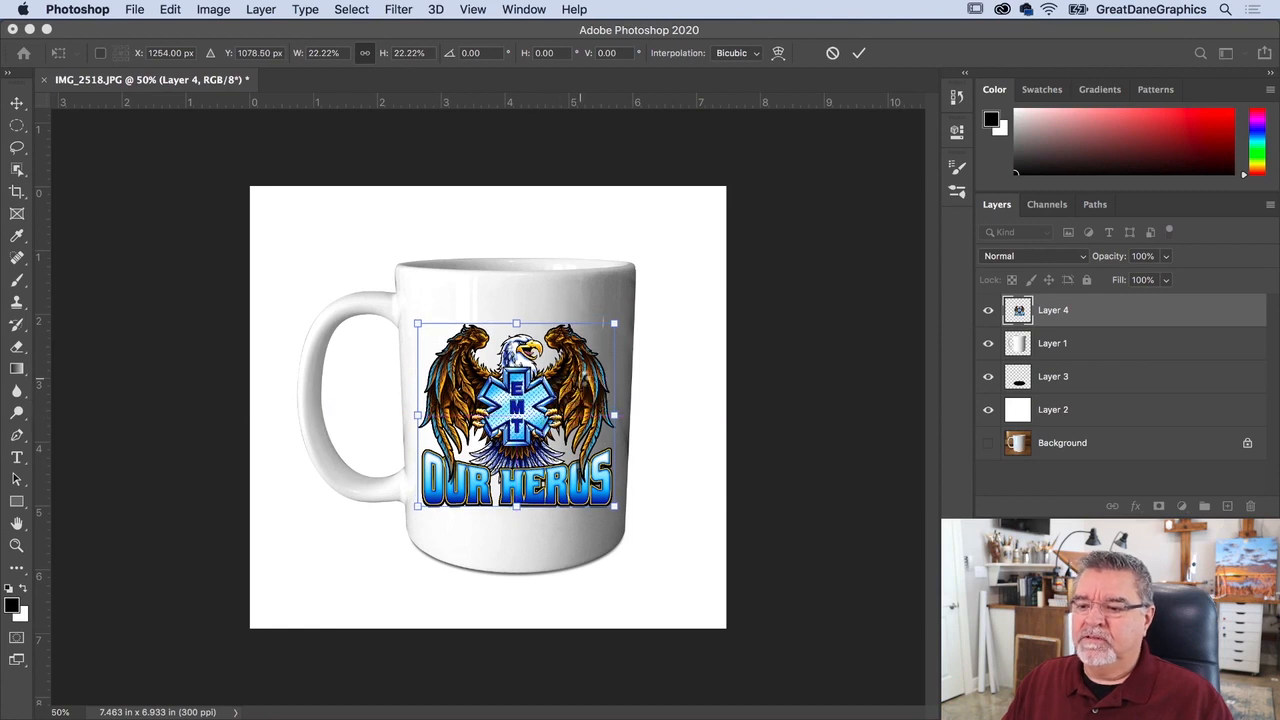
key("Return")
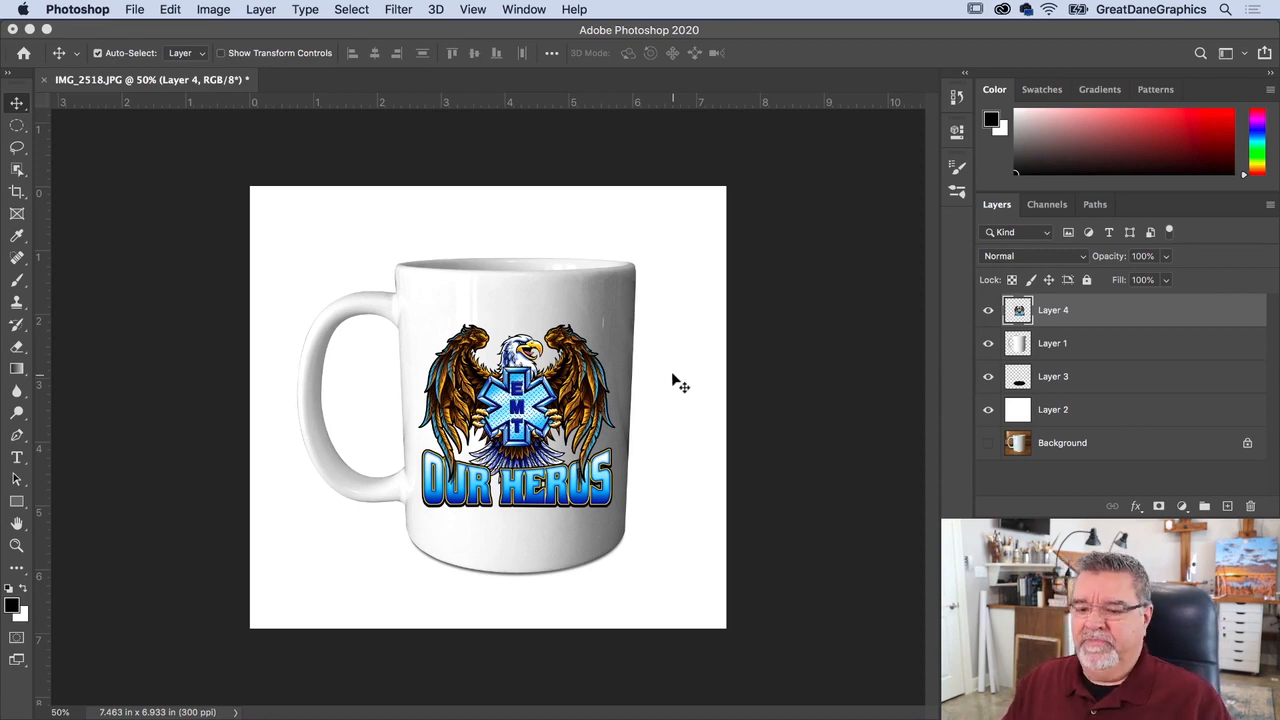
Warp the eagle artwork so its upper and lower edges bow downward, following the mug's curved base.
key("super+plus")
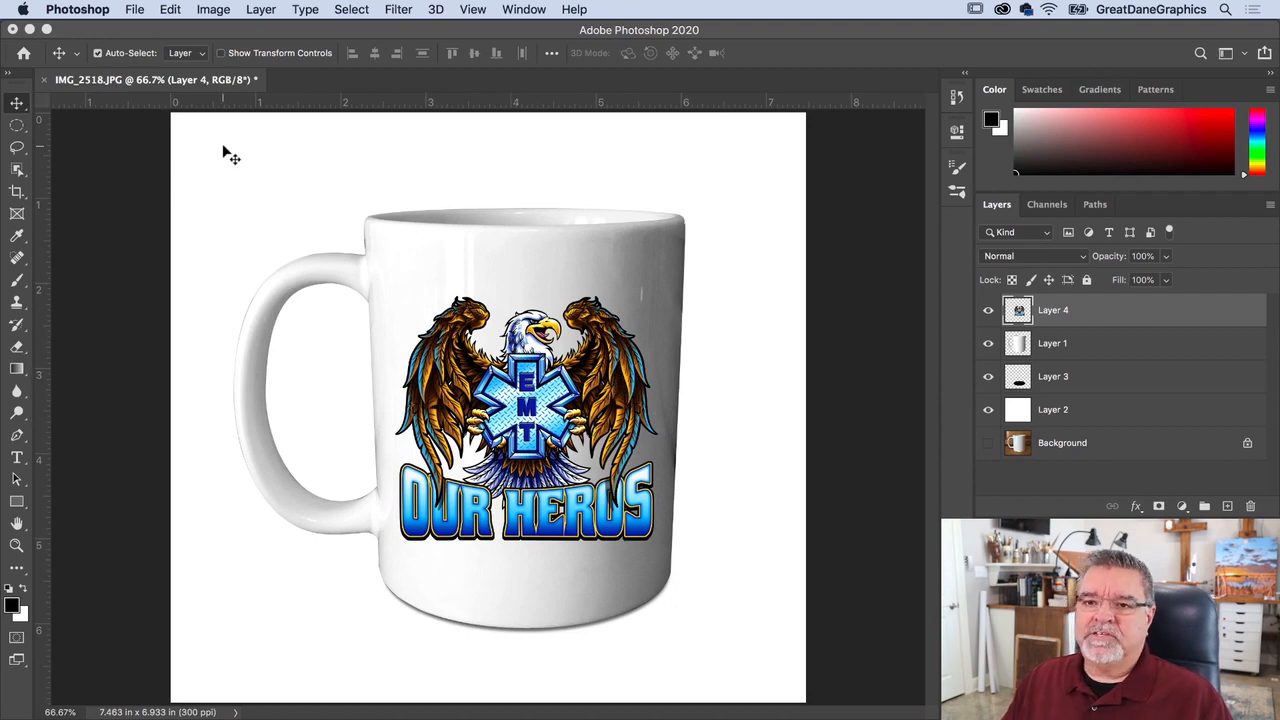
left_click(171, 10)
mouse_move(199, 408)
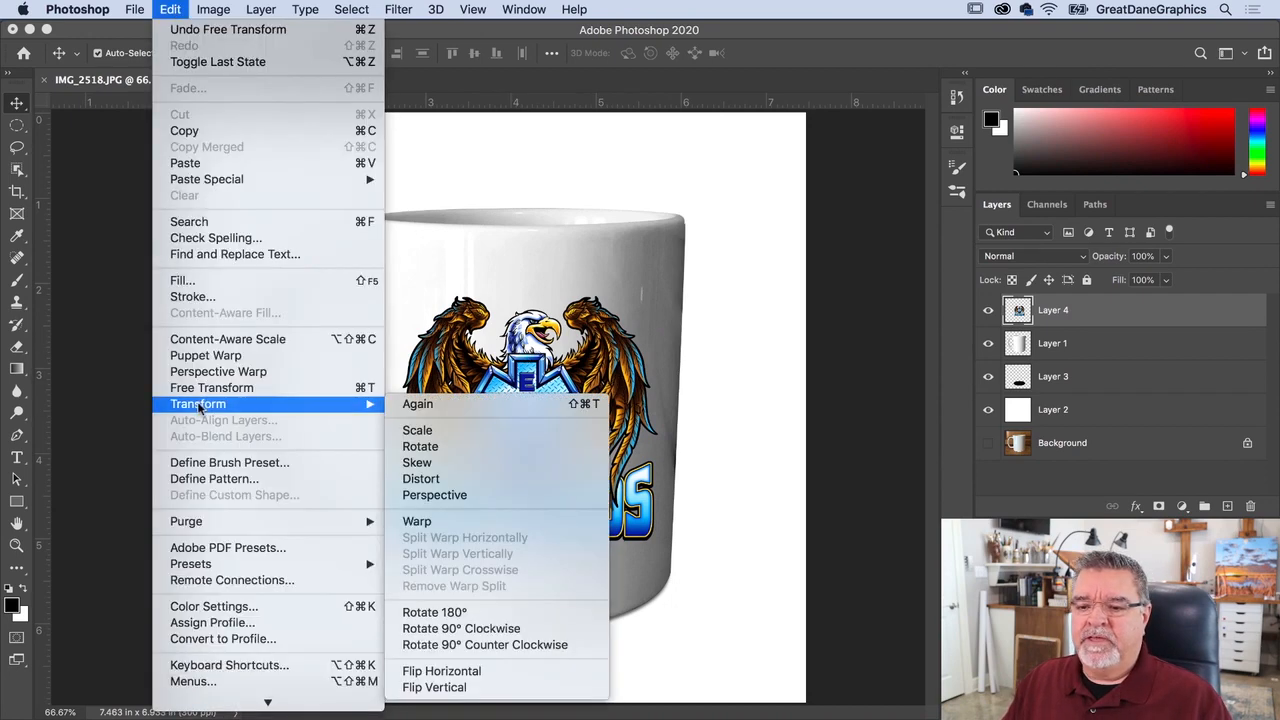
left_click(416, 521)
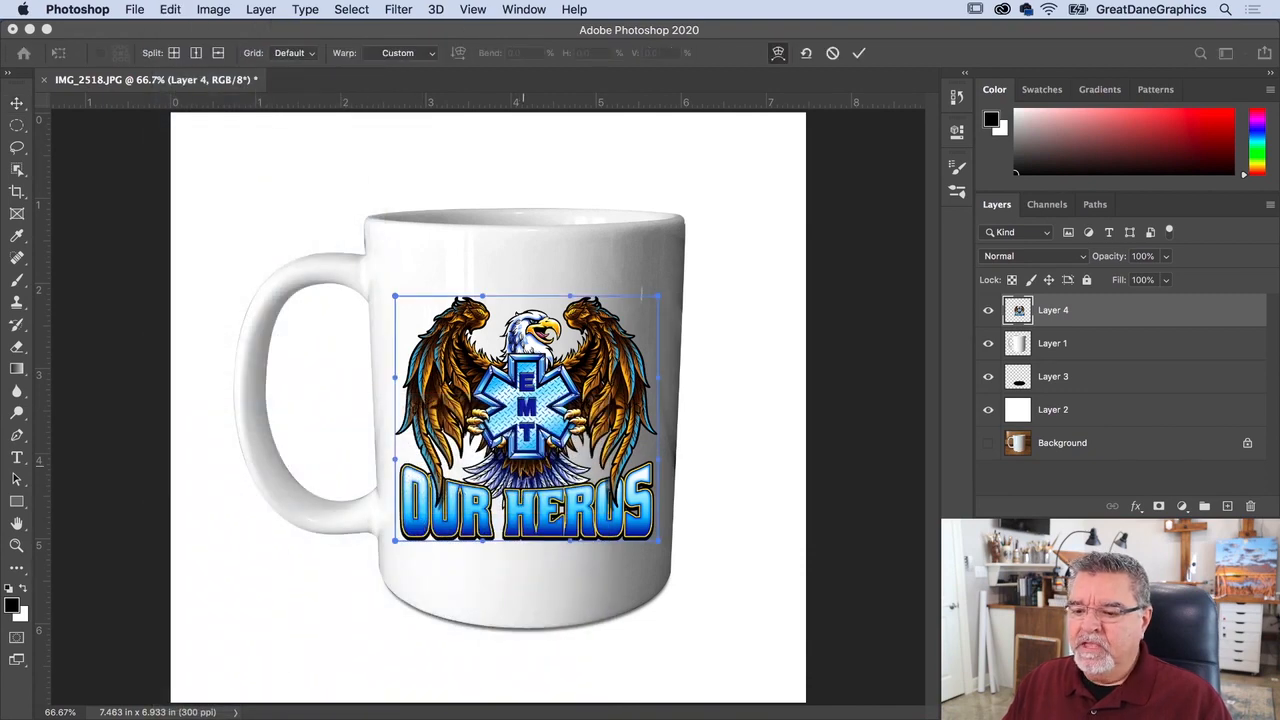
left_click_drag(519, 466, 519, 481)
left_click_drag(519, 529, 527, 541)
left_click_drag(528, 317, 526, 328)
left_click_drag(529, 553, 530, 561)
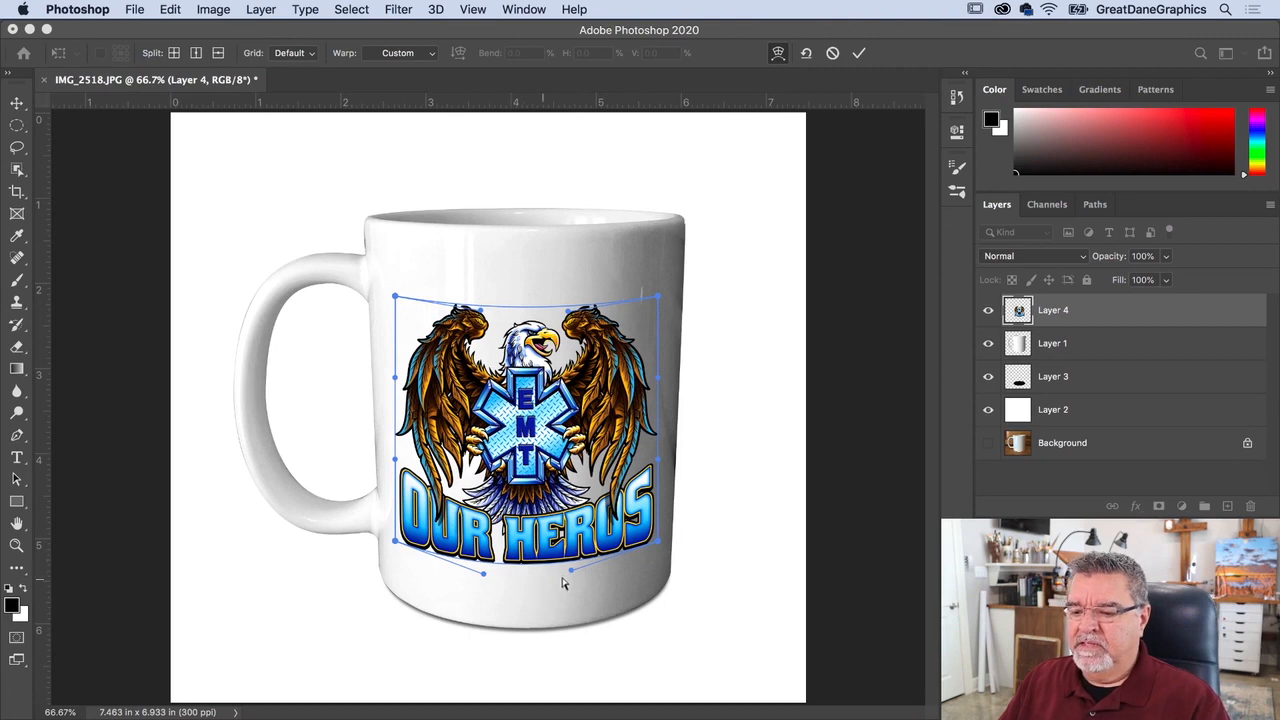
left_click_drag(571, 570, 571, 577)
left_click_drag(484, 574, 481, 576)
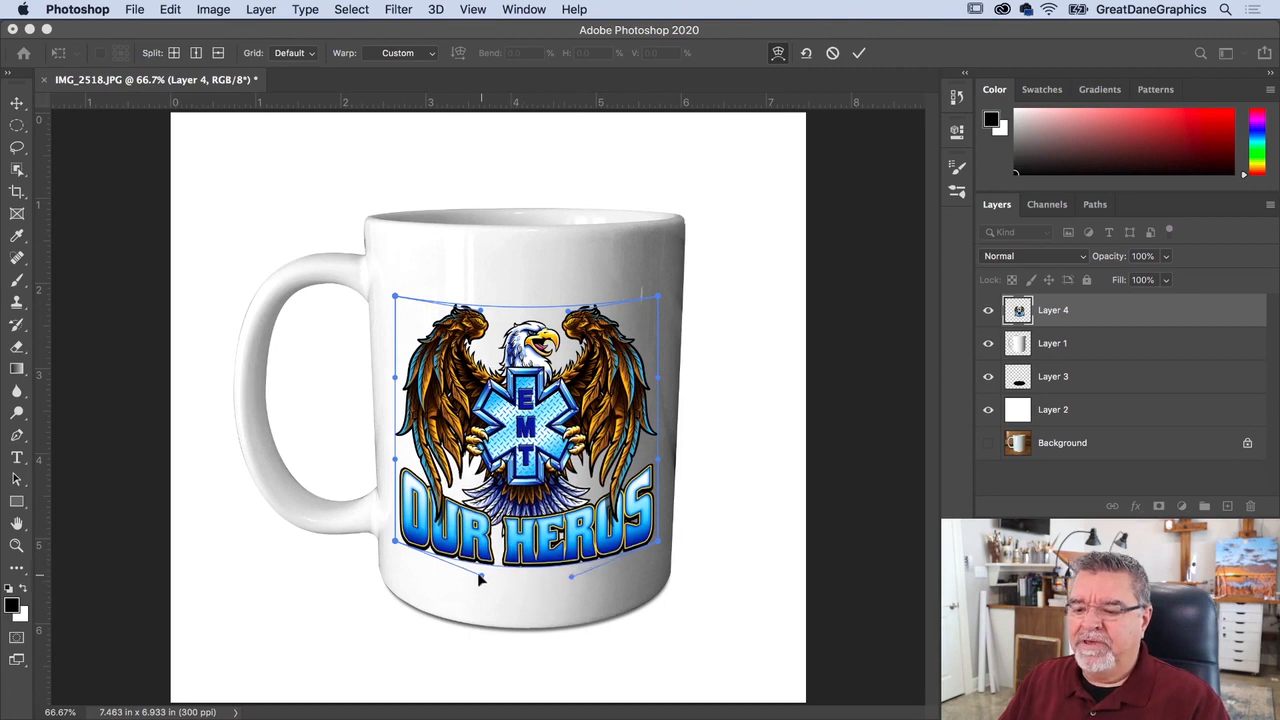
Deepen the warp's upper and lower curves, apply it, and move the artwork slightly up the mug.
left_click_drag(496, 357, 556, 350)
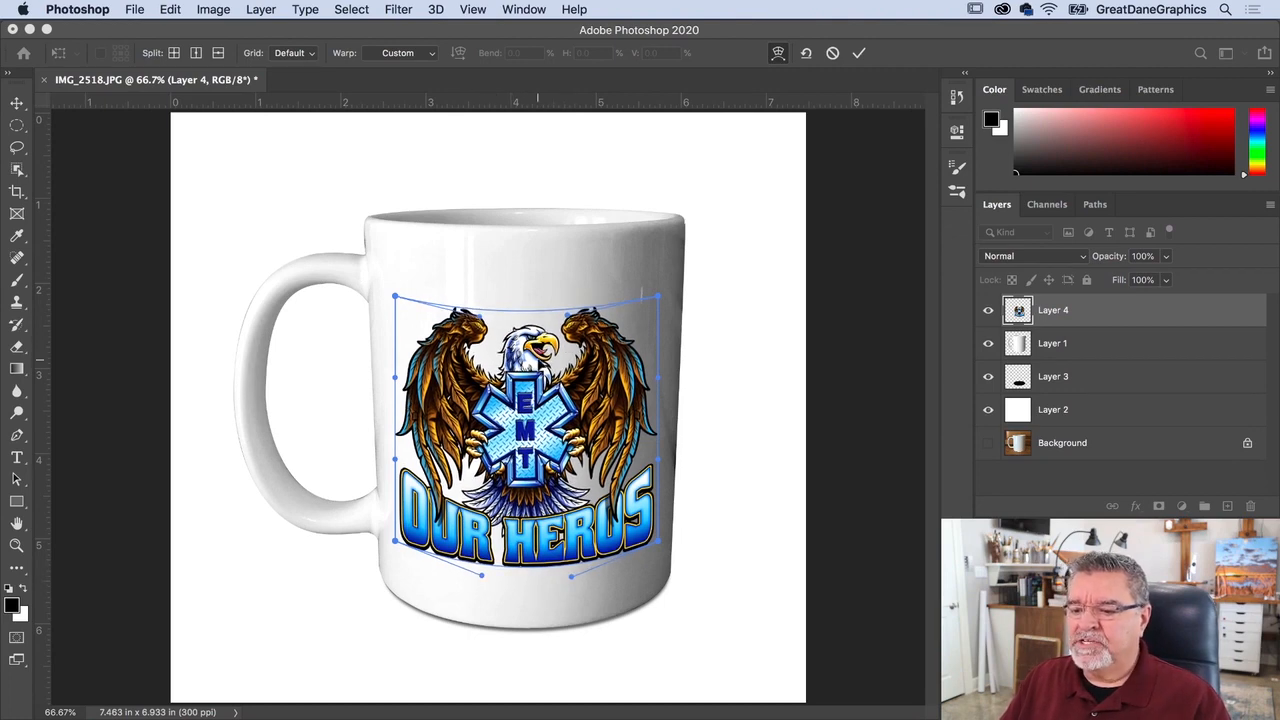
left_click_drag(528, 565, 574, 580)
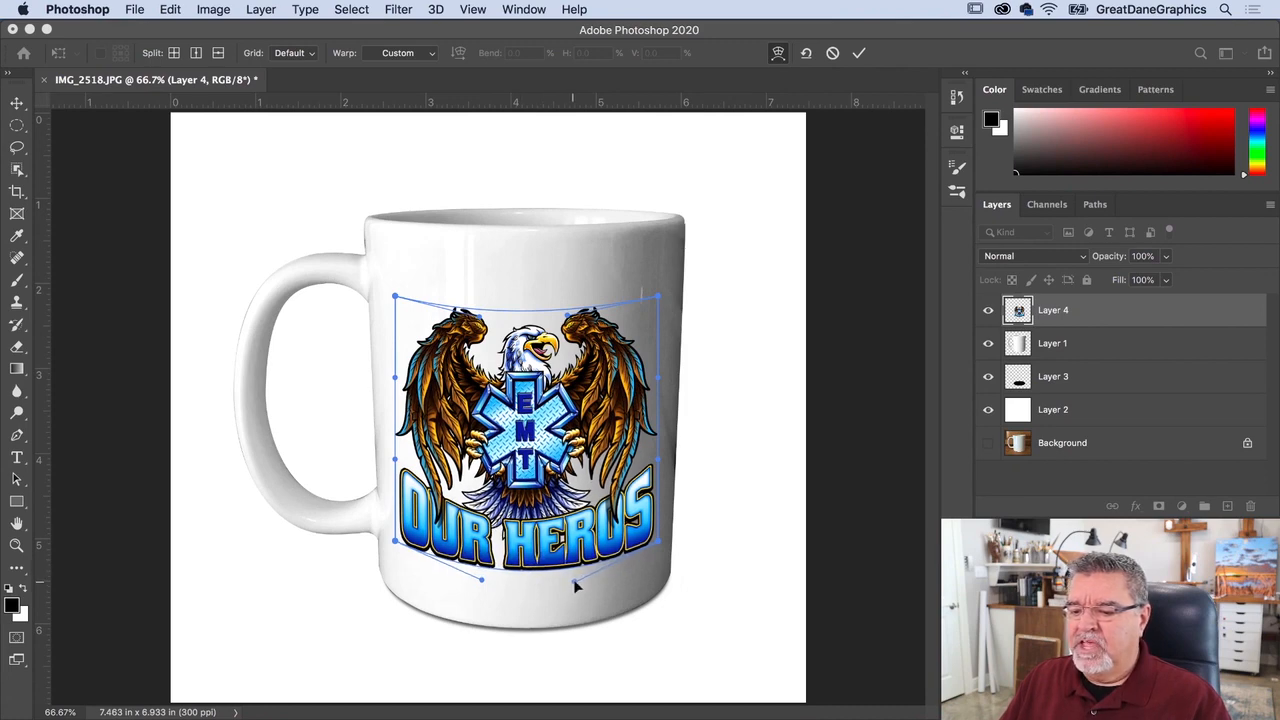
left_click_drag(481, 580, 481, 586)
left_click_drag(574, 581, 572, 581)
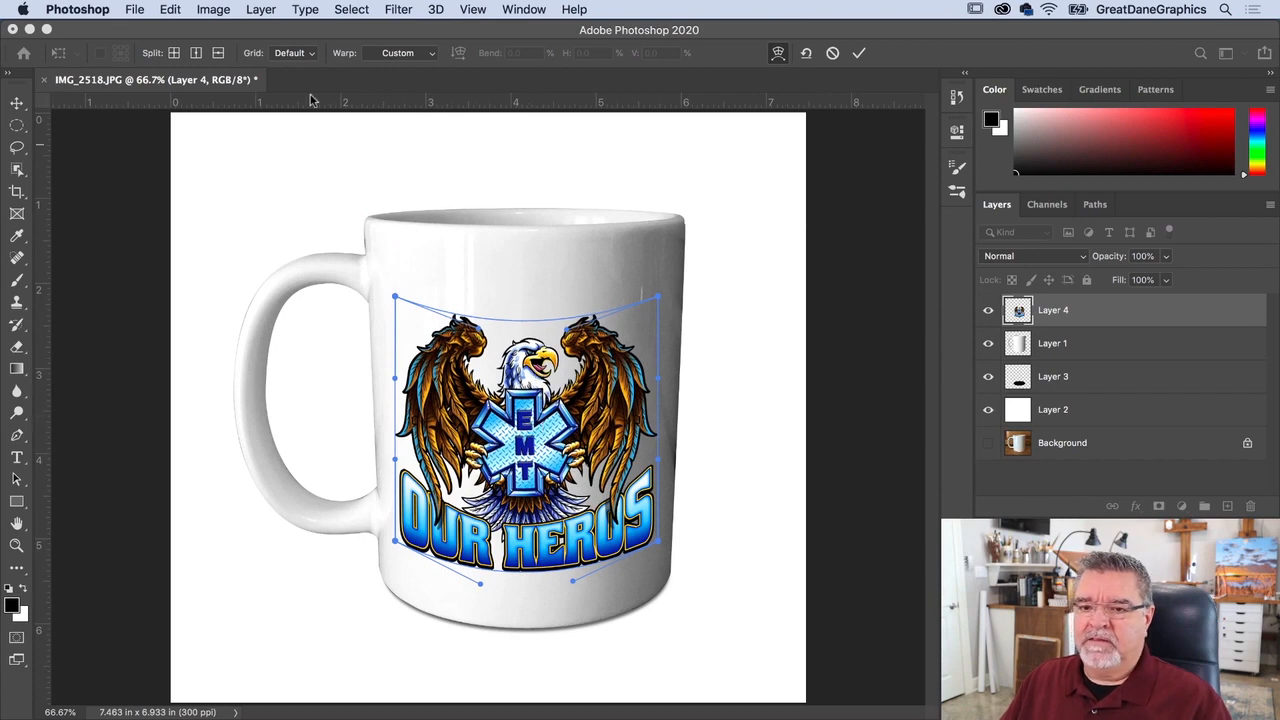
left_click(16, 103)
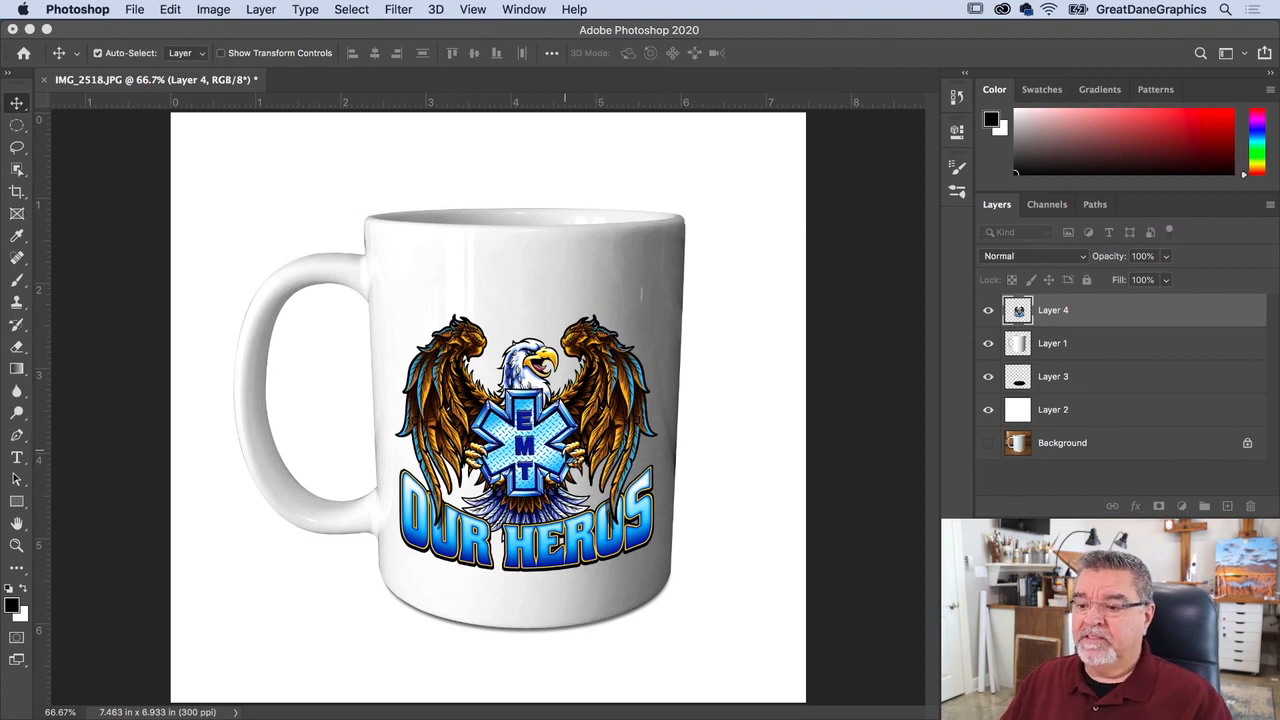
left_click_drag(546, 455, 546, 440)
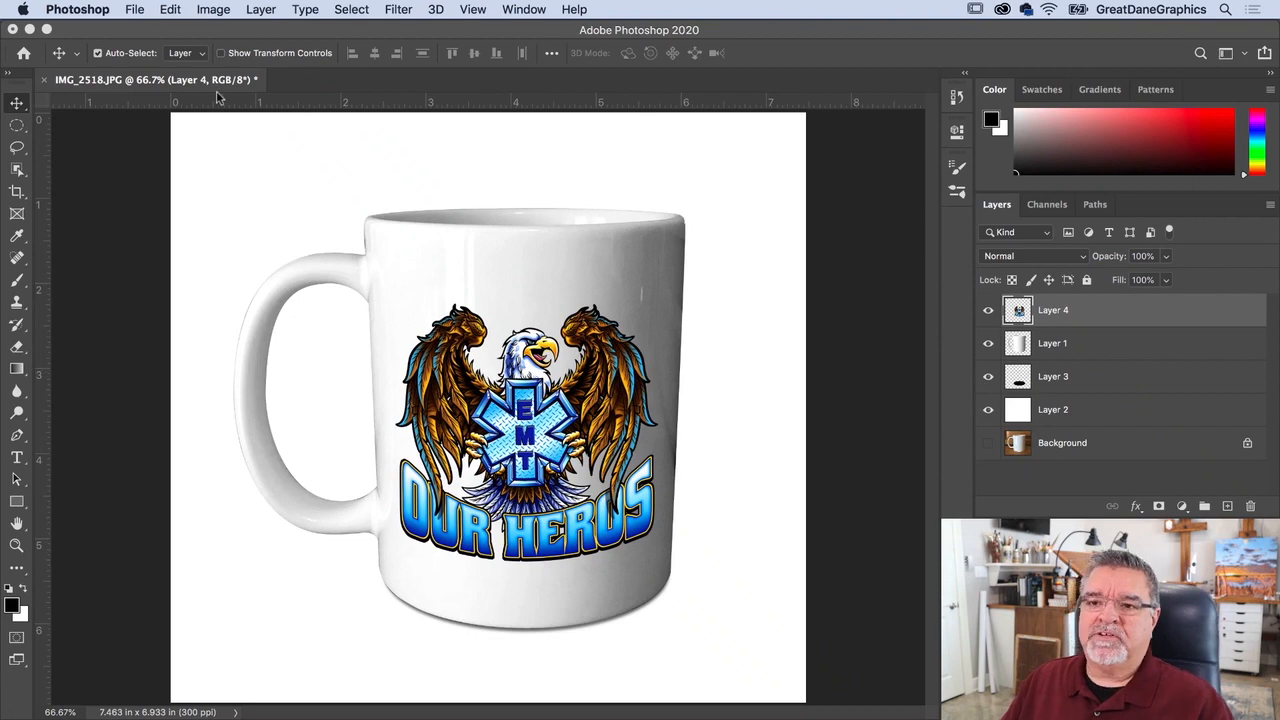
Distort the artwork so it narrows slightly toward the bottom and widens at the top, matching the mug's taper.
left_click(170, 9)
mouse_move(205, 407)
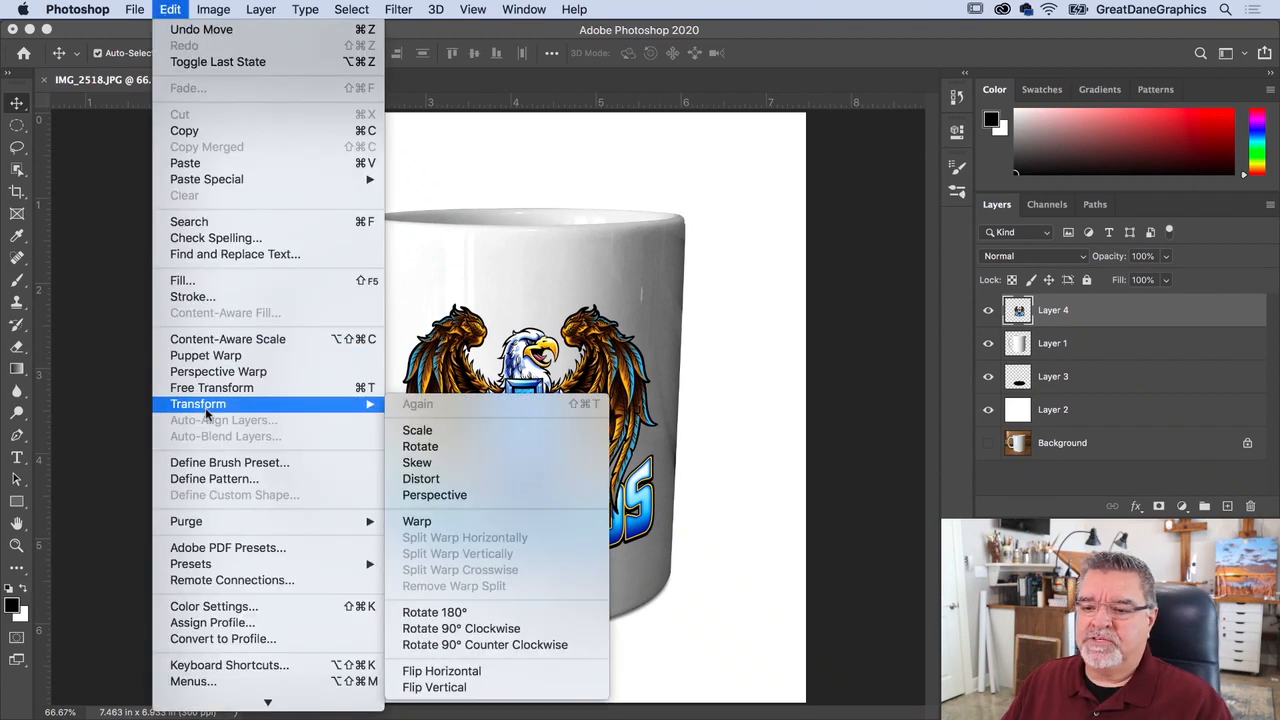
left_click(422, 479)
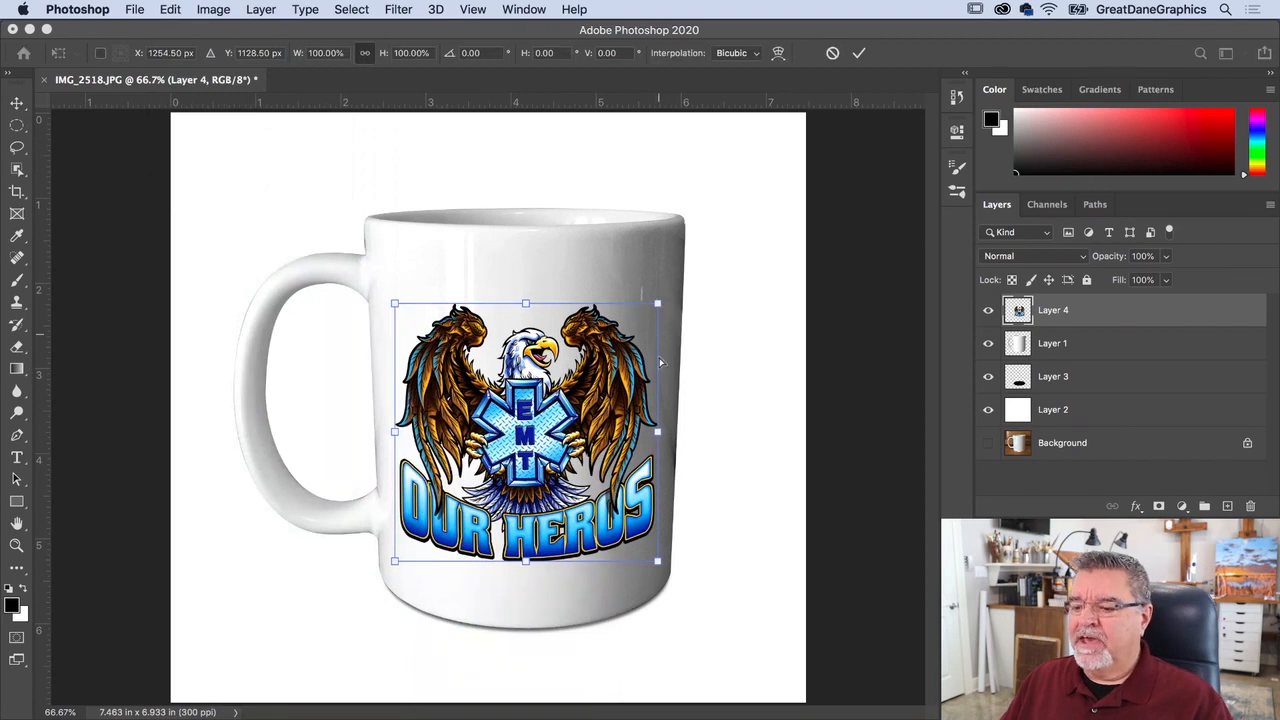
mouse_move(659, 566)
left_mouse_down()
mouse_move(662, 526)
mouse_move(653, 559)
left_mouse_up()
left_click_drag(397, 563, 403, 563)
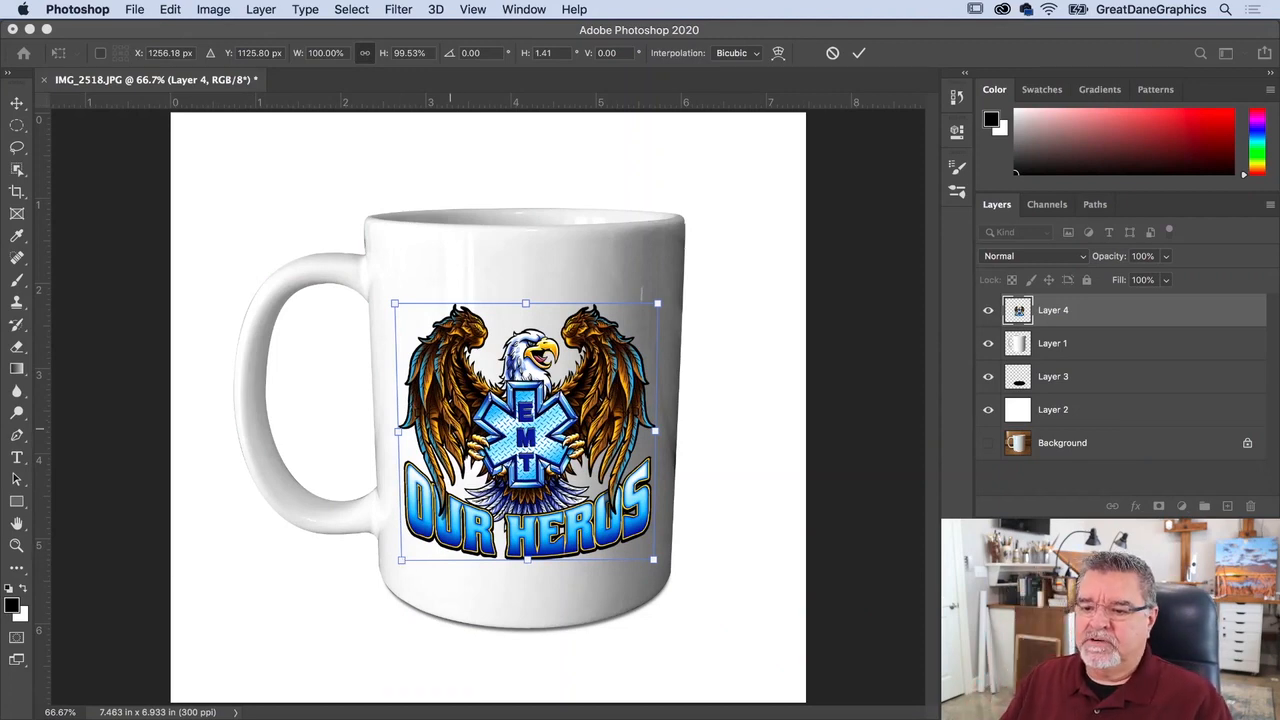
left_click_drag(397, 308, 393, 307)
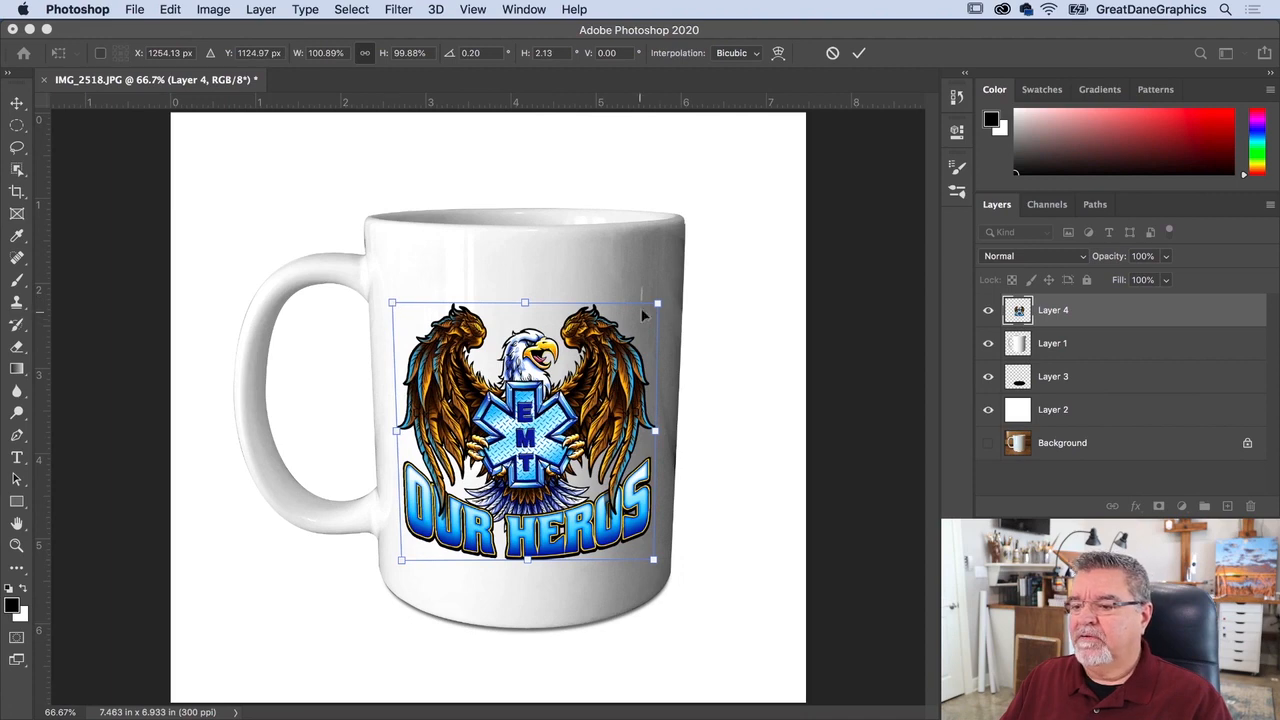
left_click_drag(657, 306, 659, 302)
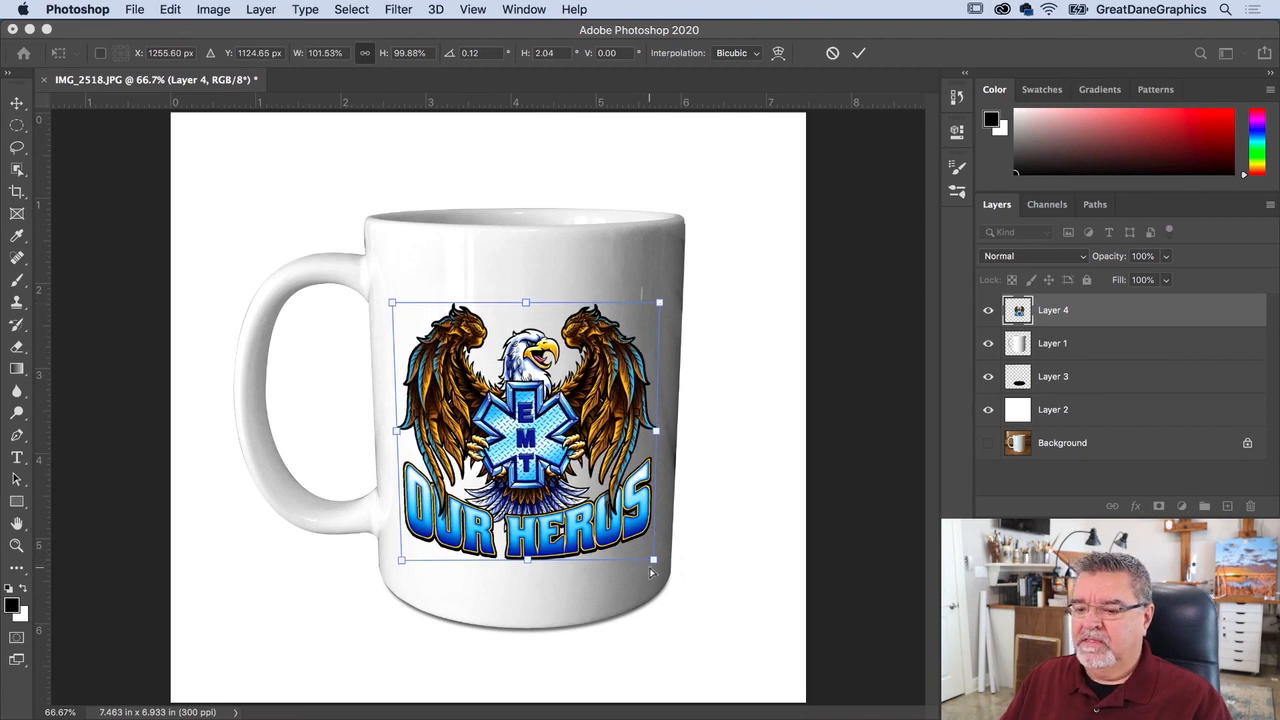
key("Return")
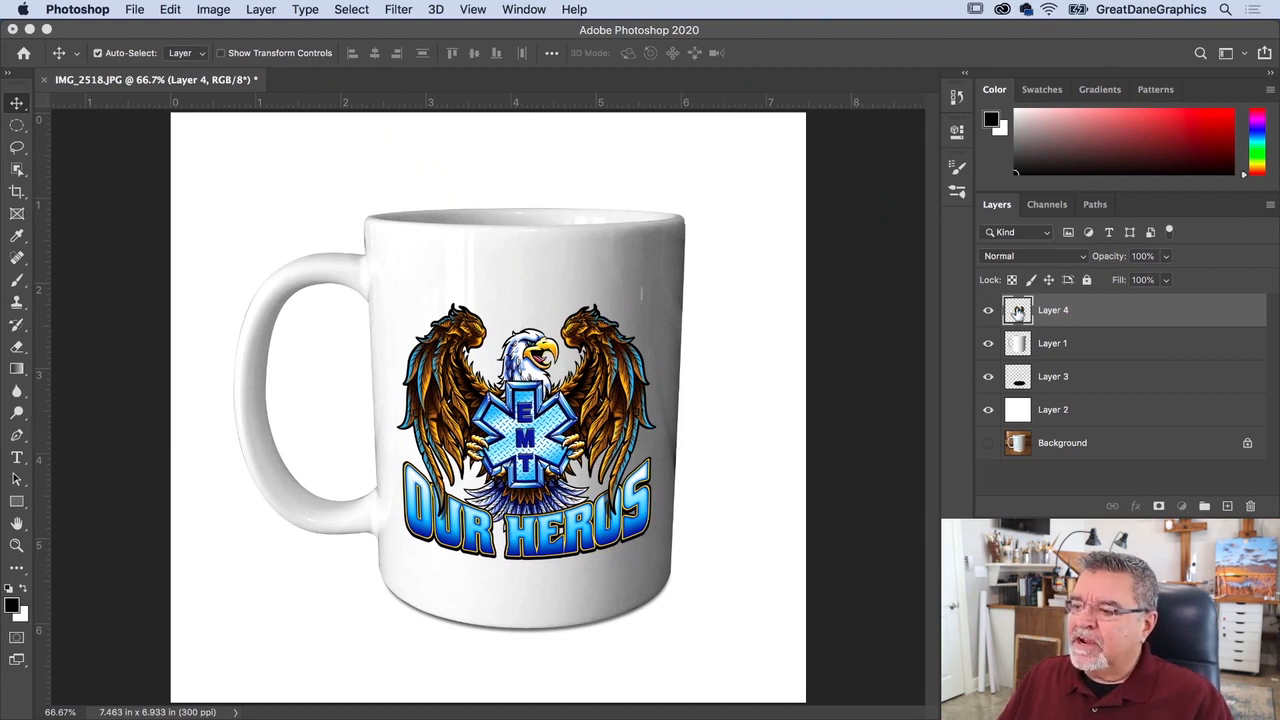
Try the Multiply blend mode on the eagle artwork layer, and undo it for comparison.
left_click(1078, 258)
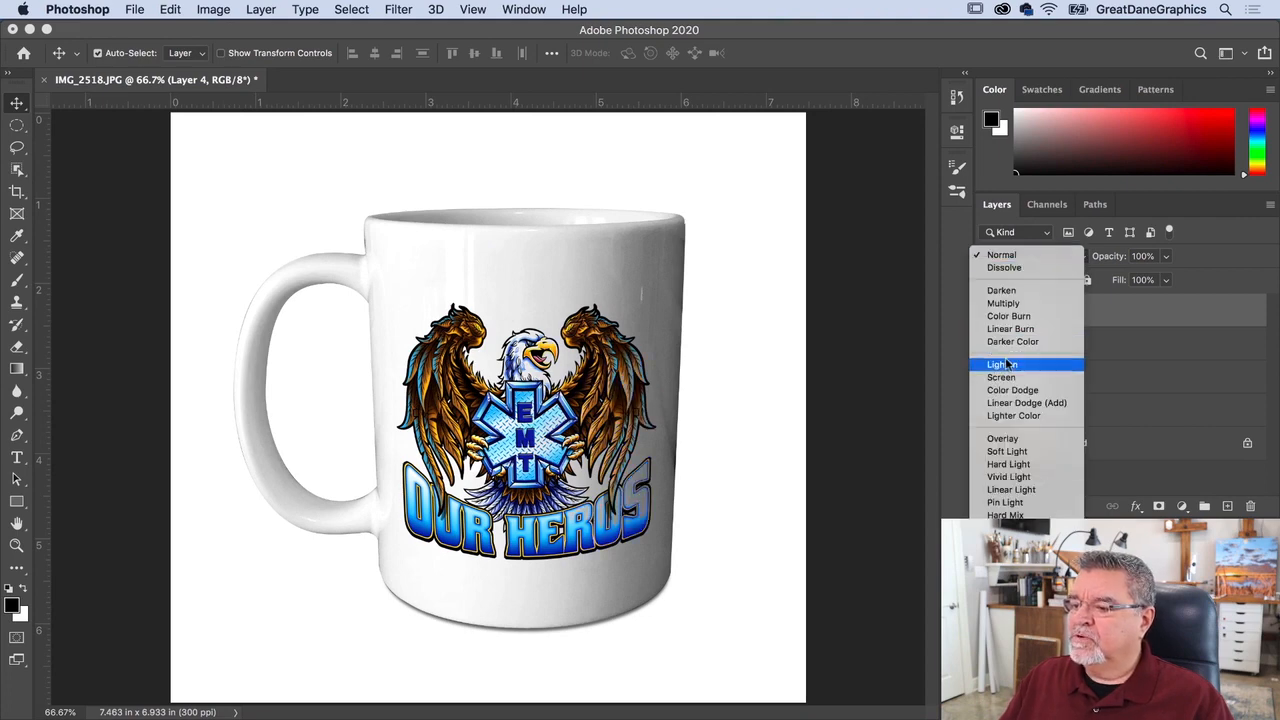
left_click(1008, 305)
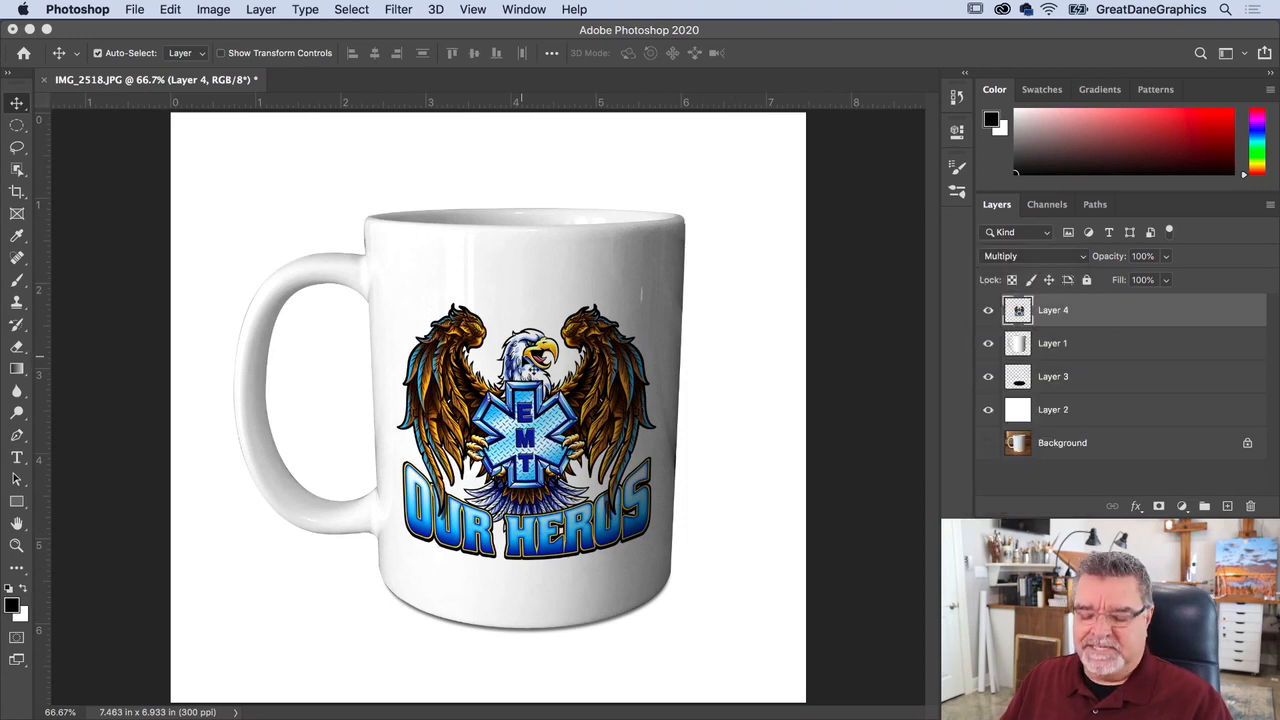
key("super+z")
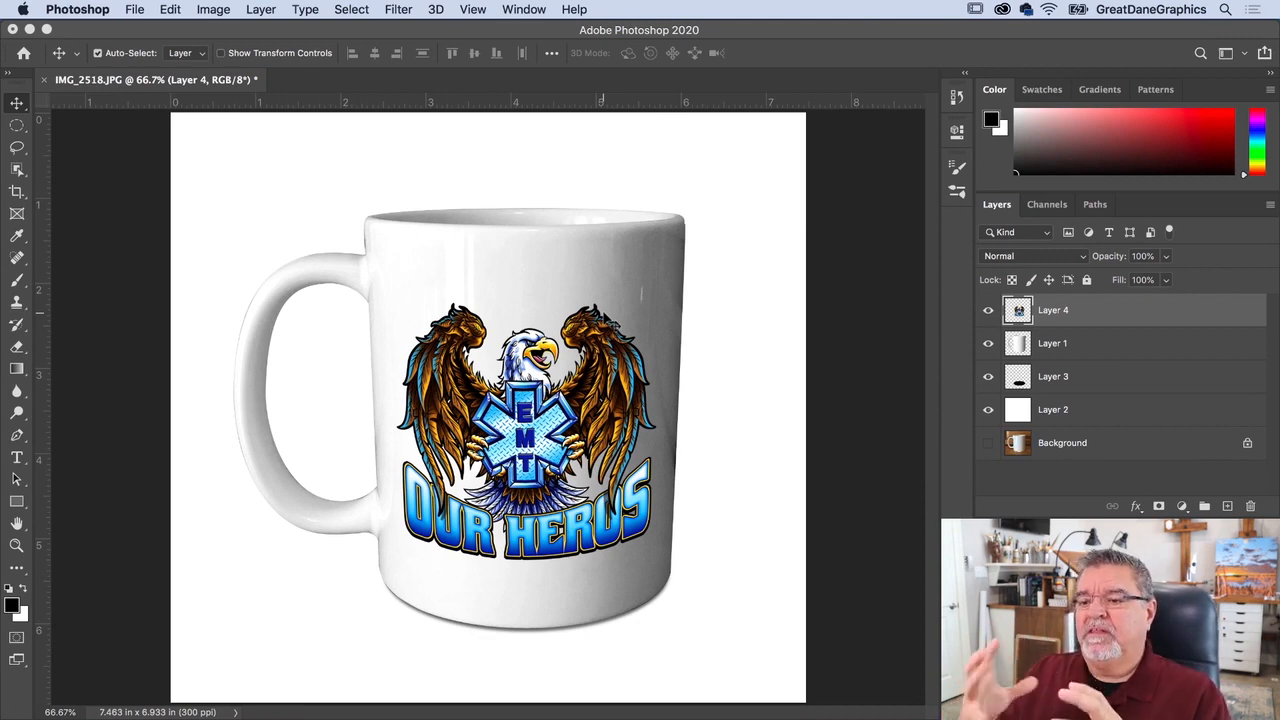
Set the eagle artwork layer's blend mode to Multiply and check how it blends with the mug up close.
left_click(1086, 258)
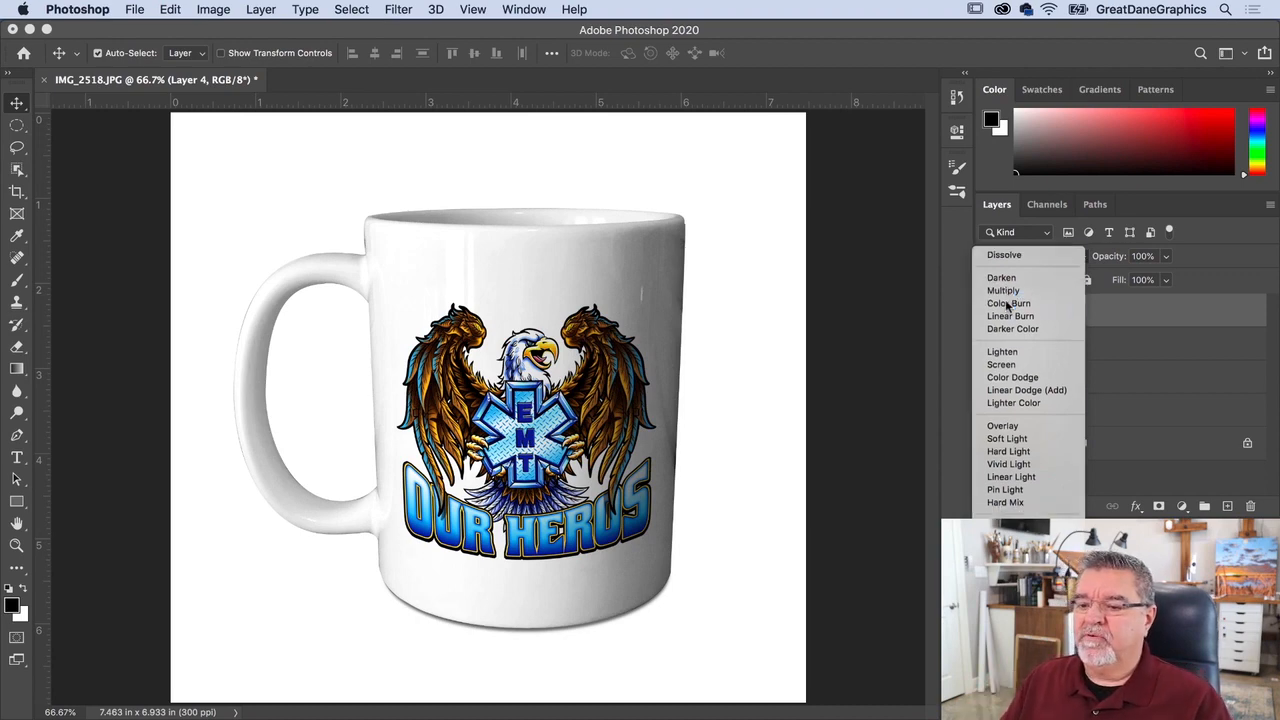
left_click(1006, 304)
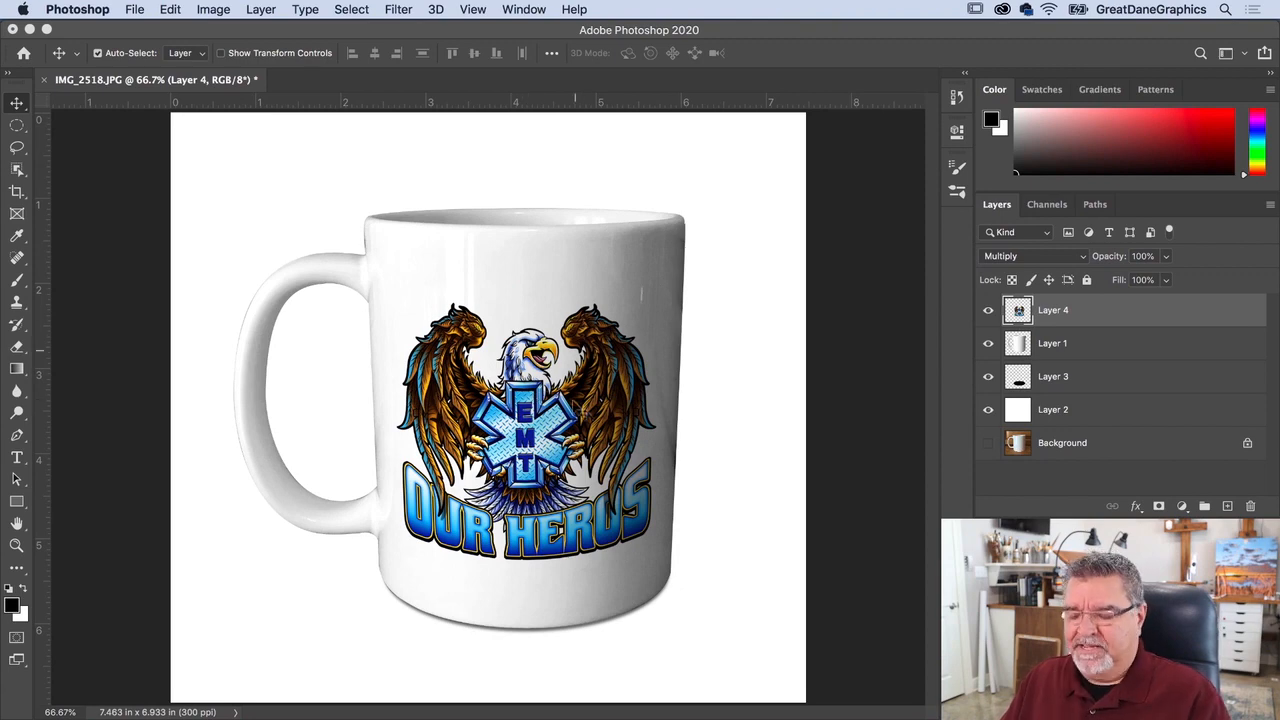
left_click(571, 436, "super")
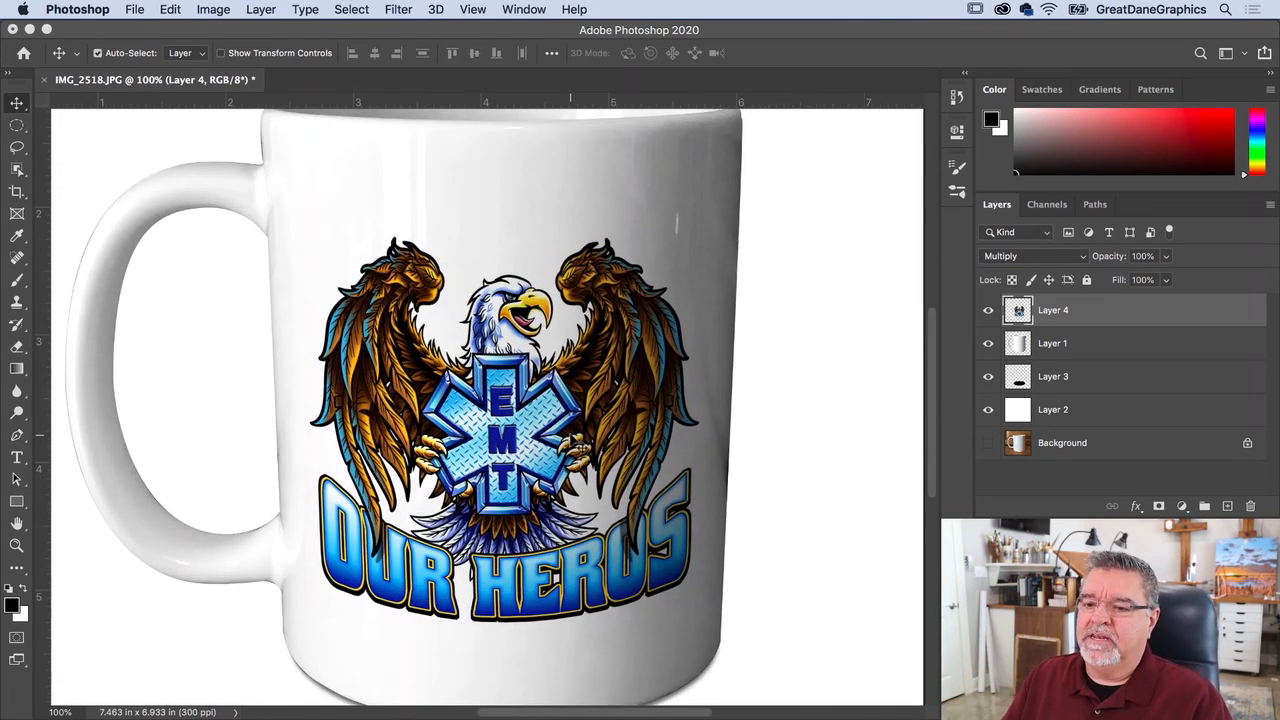
Add a new layer above the eagle artwork and load the artwork's outline as a selection.
key("super+minus")
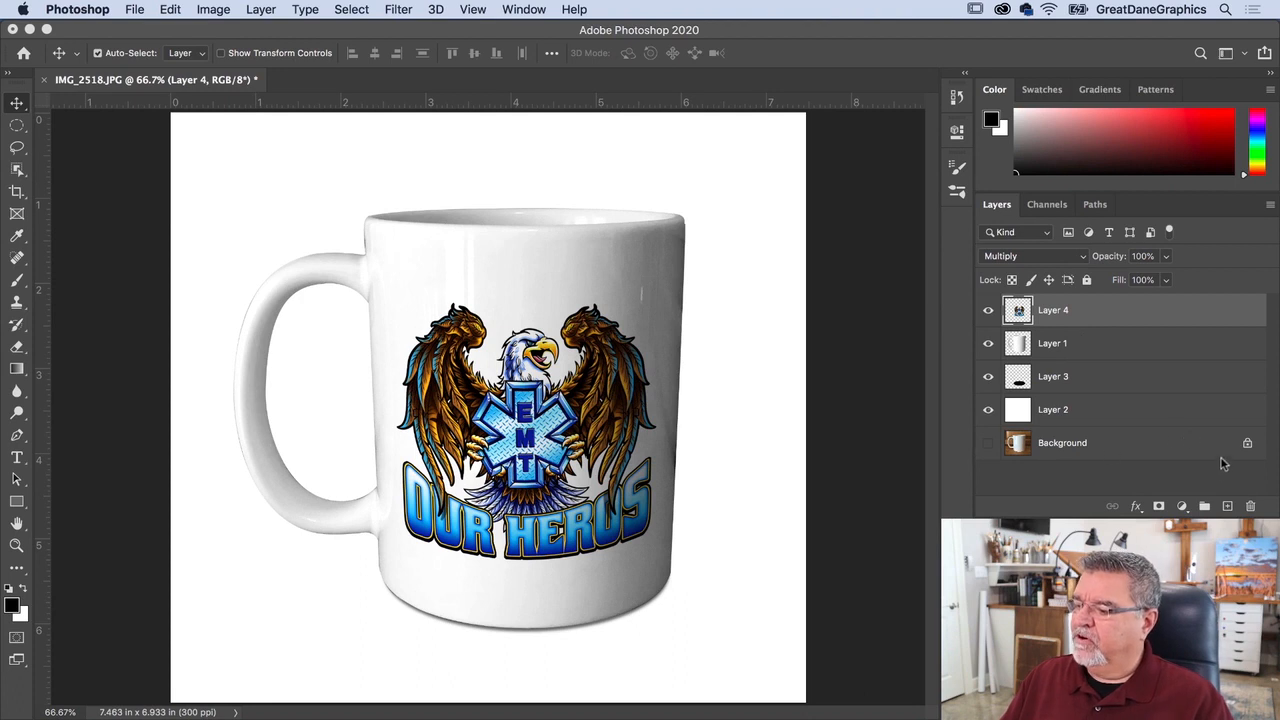
left_click(1227, 507)
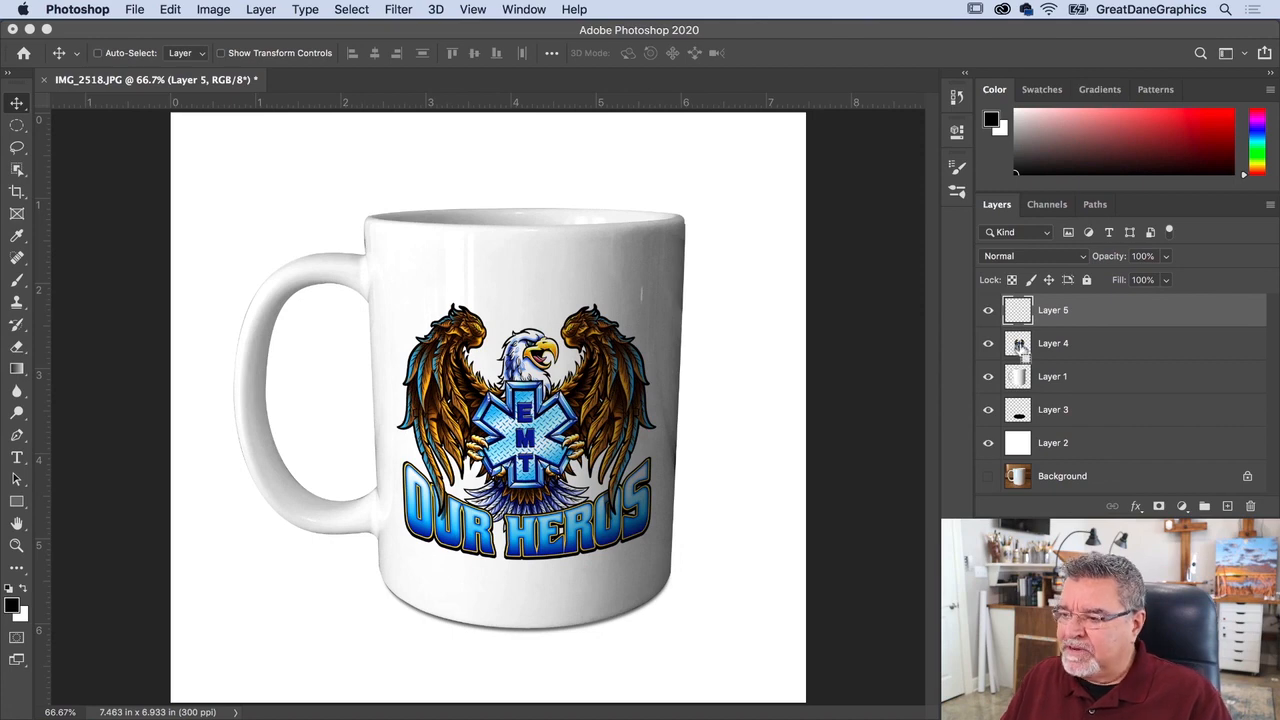
left_click(1018, 345, "super")
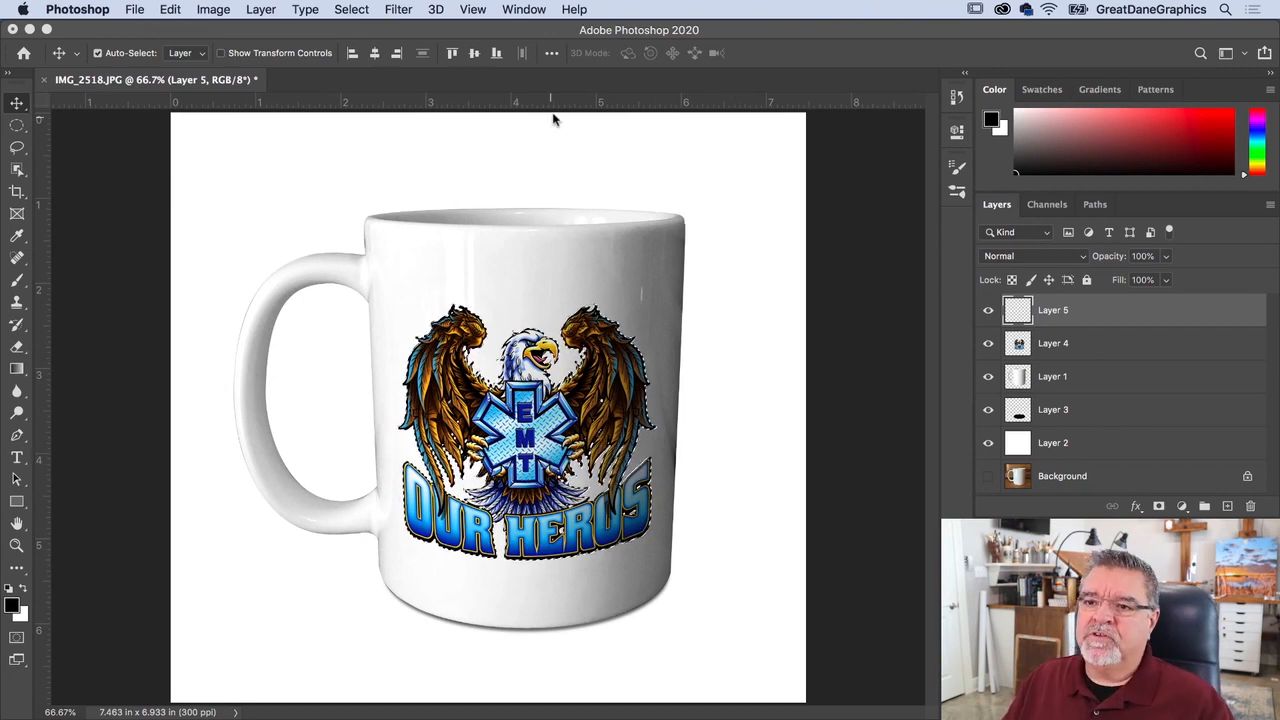
Hide the selection outline around the artwork by turning off Extras, keeping the selection active.
left_click(350, 9)
mouse_move(472, 8)
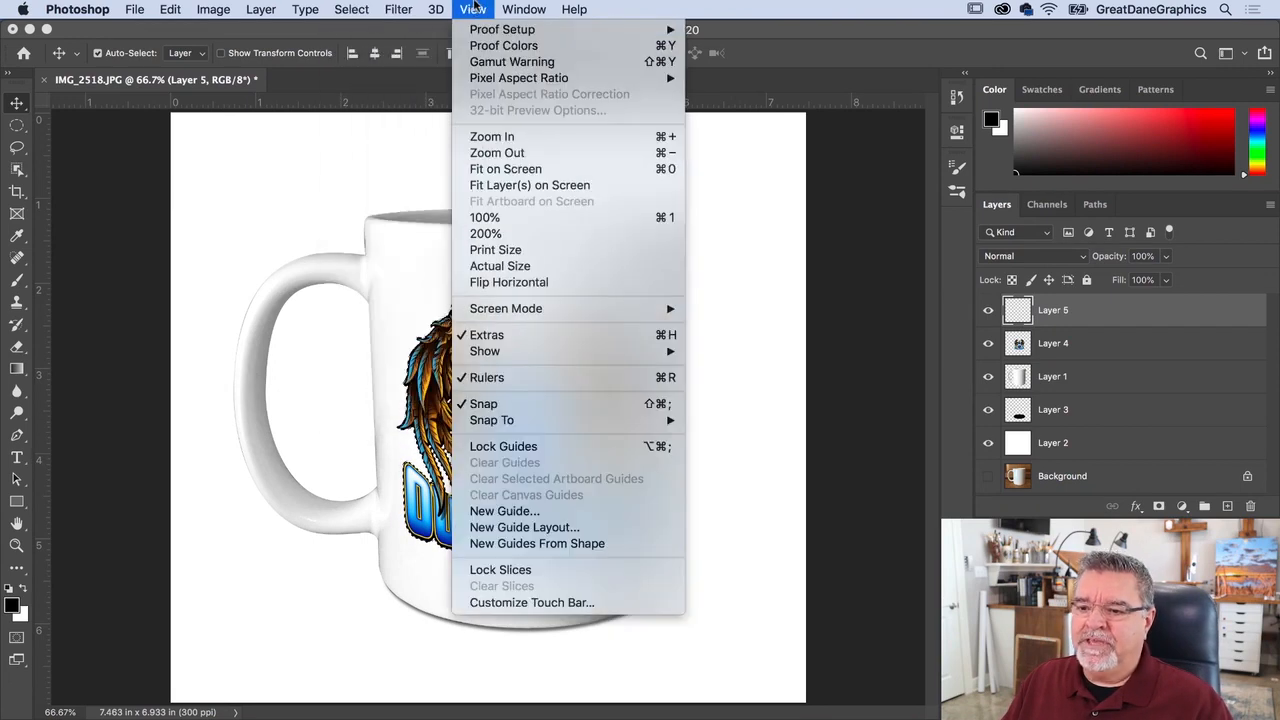
left_click(491, 336)
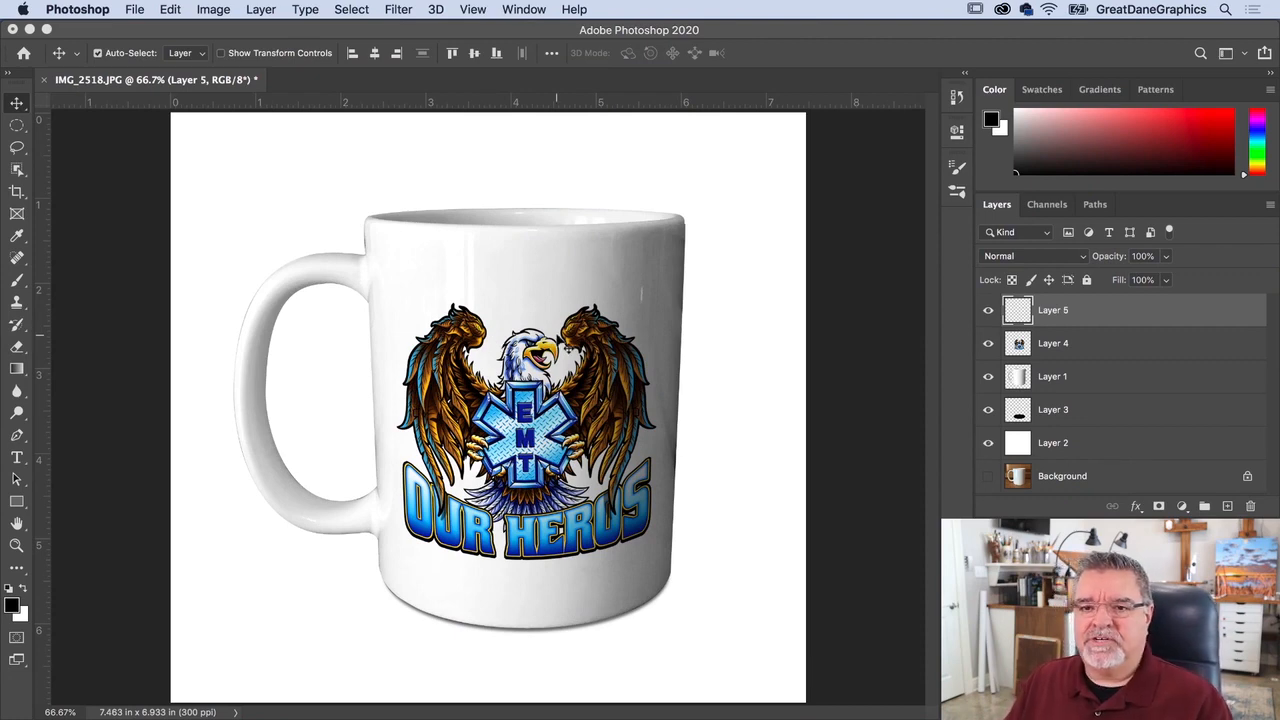
Set up a Soft Round brush at 400 px and 10% opacity for shading the artwork on the new layer.
key("b")
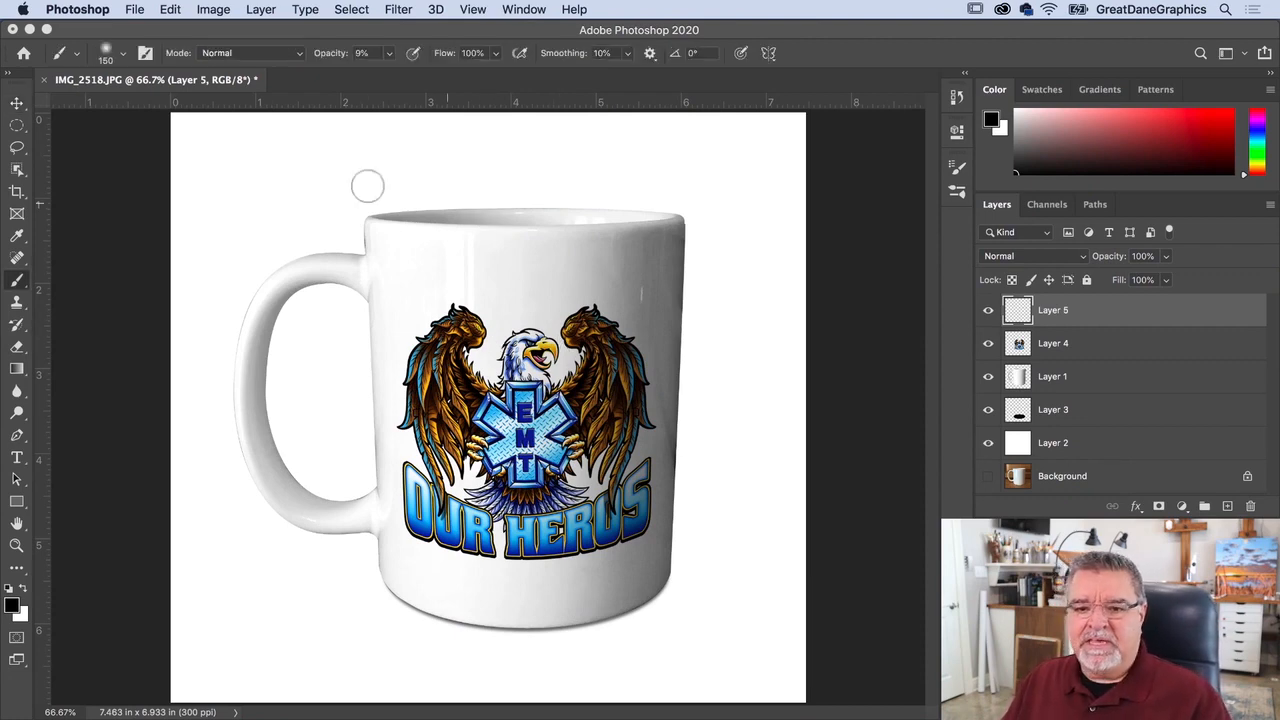
left_click(107, 56)
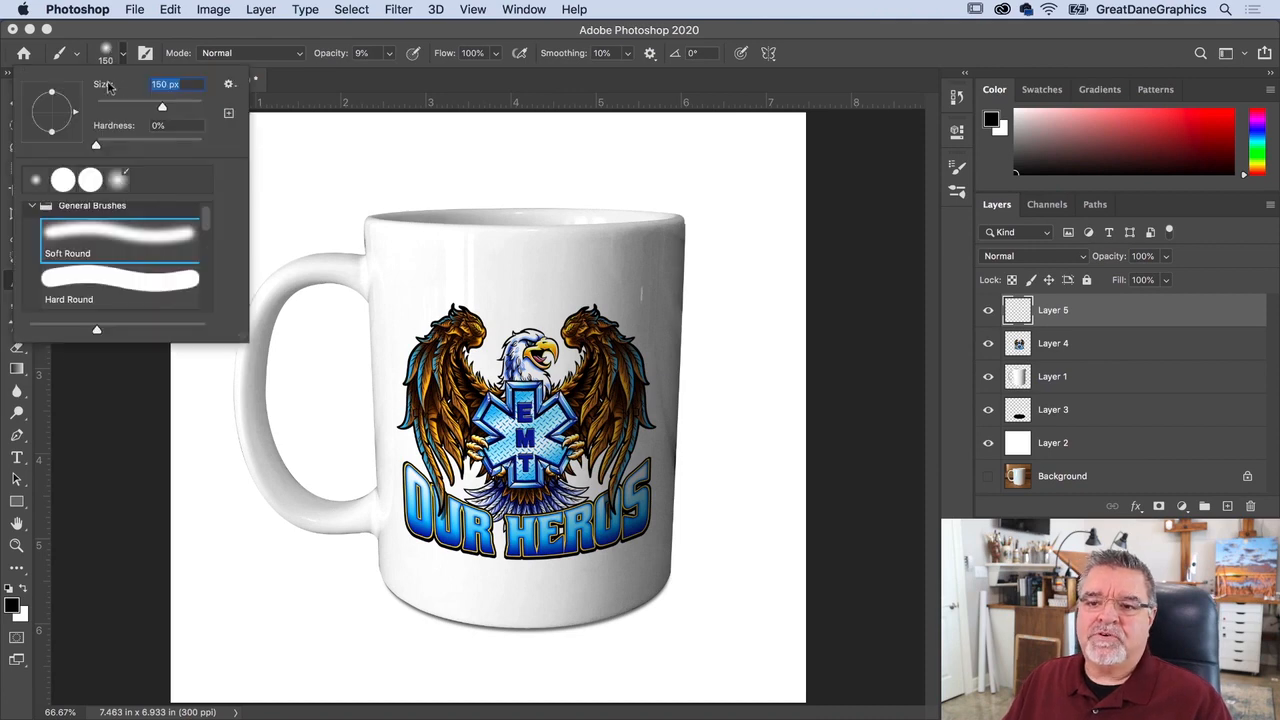
double_click(113, 236)
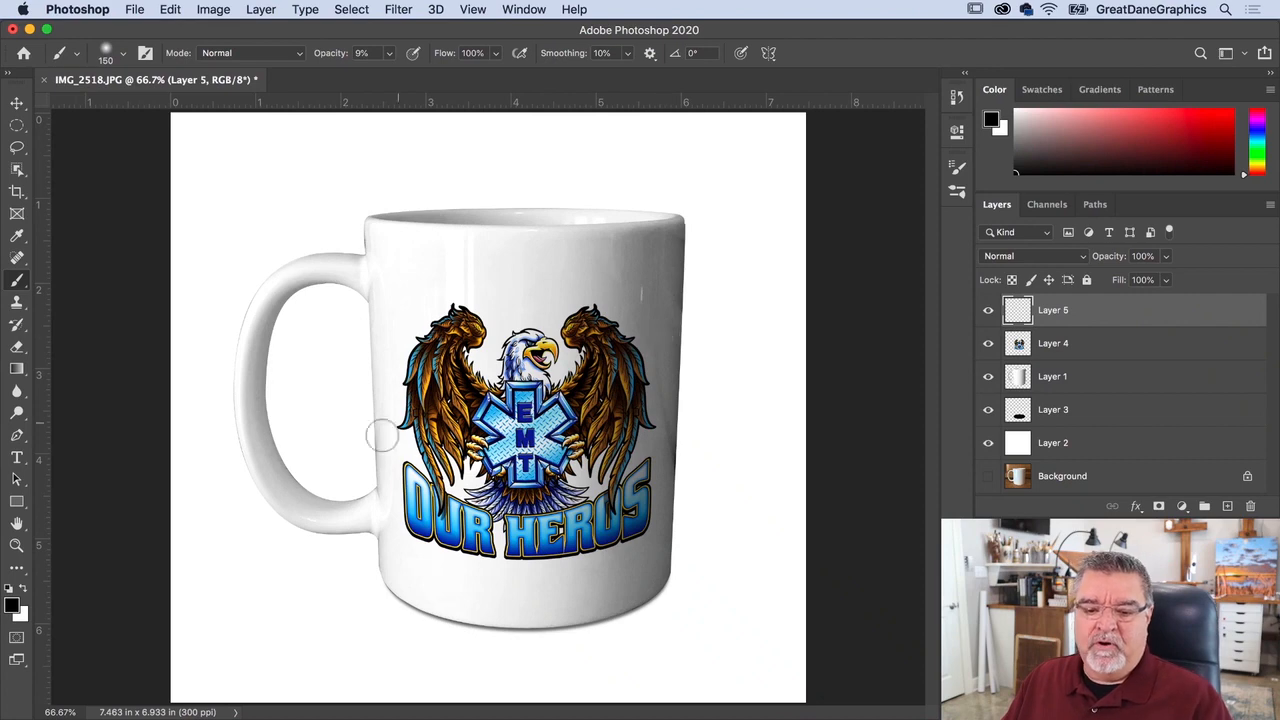
key("bracketright")
key("bracketright")
key("bracketright")
key("bracketright")
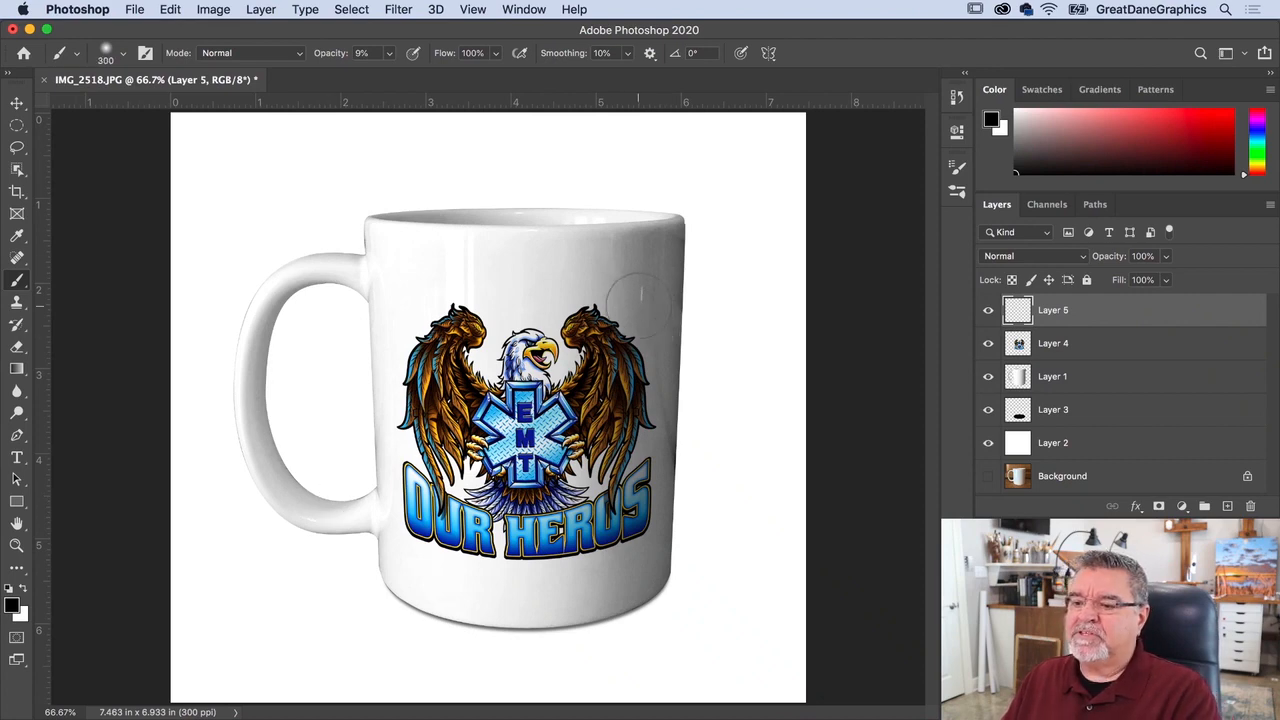
key("bracketright")
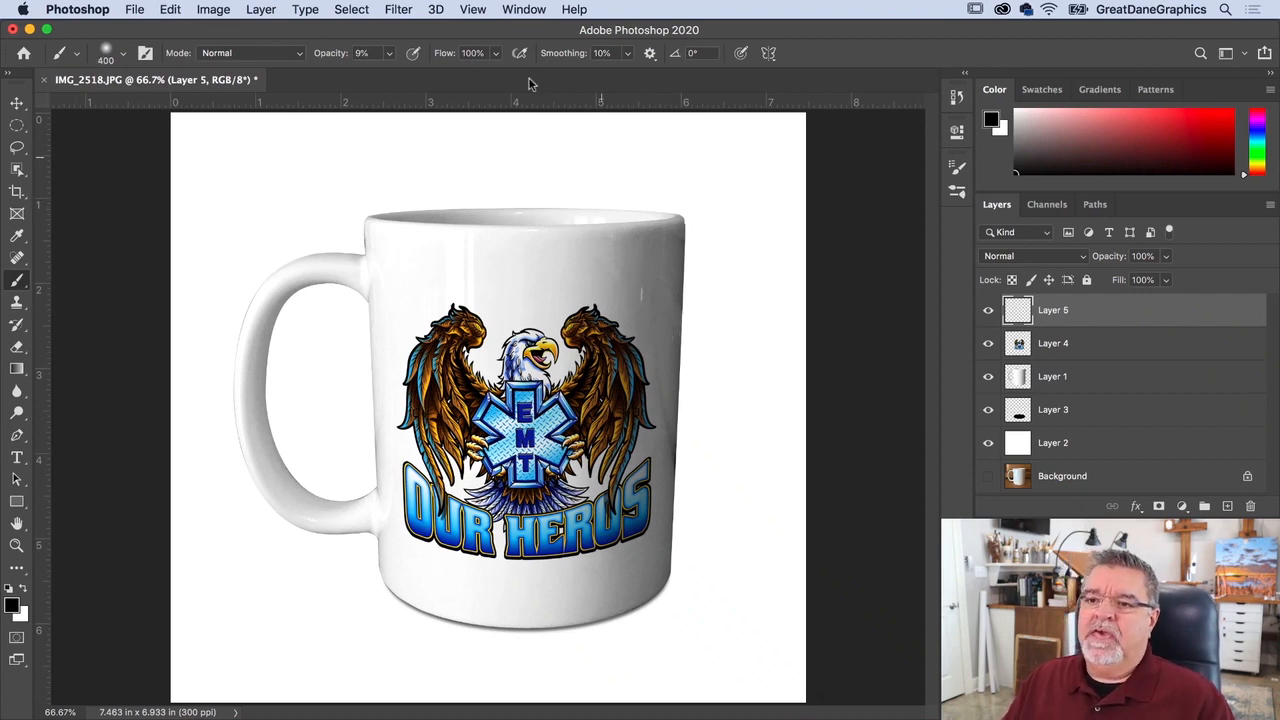
left_click_drag(330, 58, 324, 56)
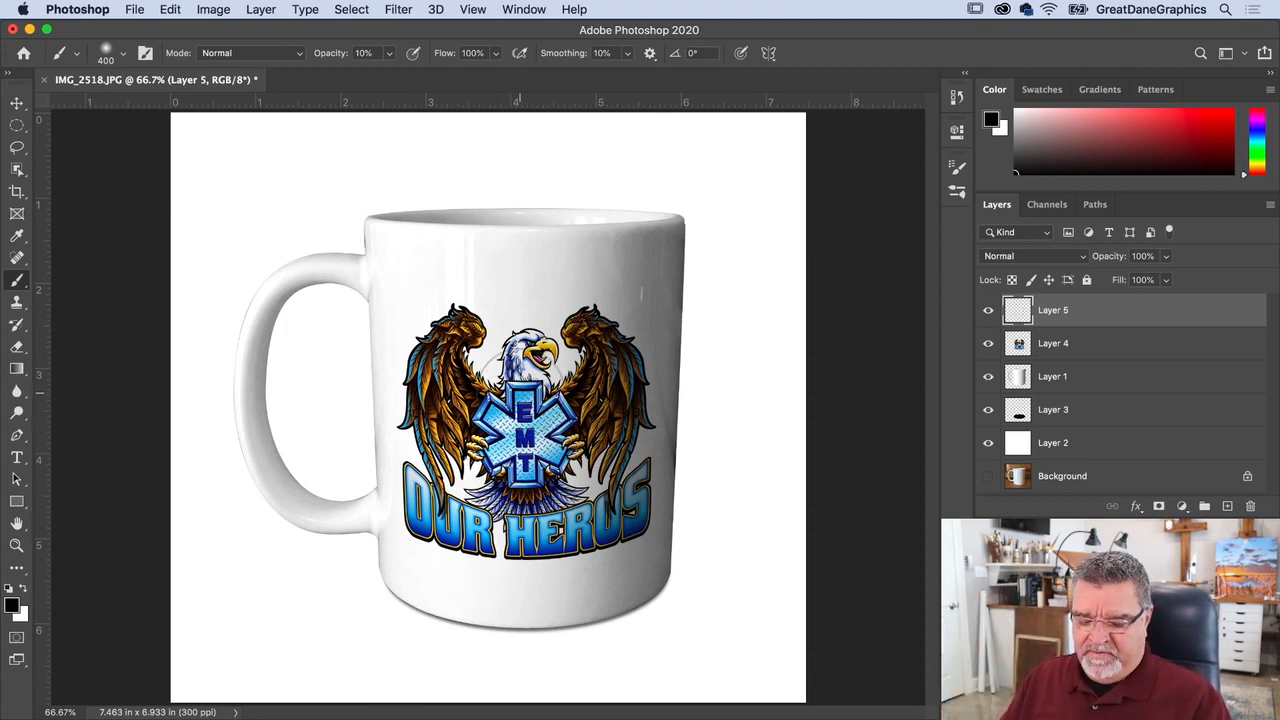
Switch the foreground color to white and reduce the brush size to 80 px for the highlights.
key("x")
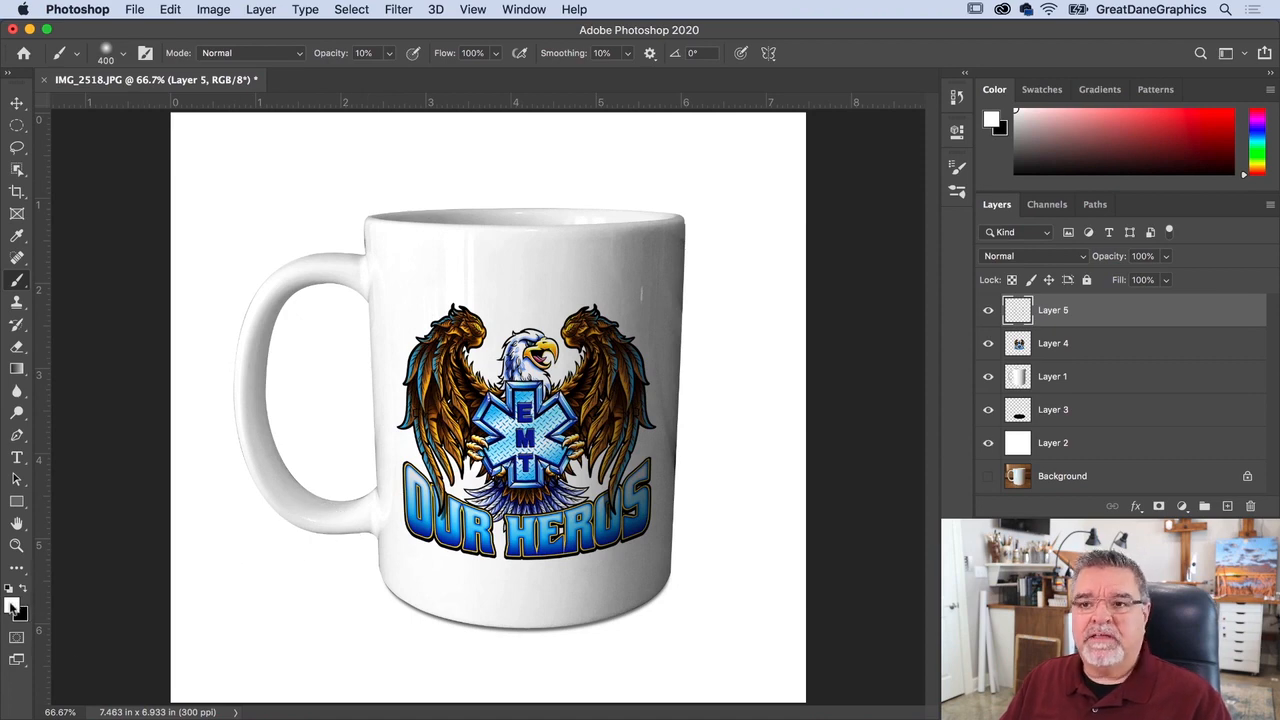
key("bracketleft")
key("bracketleft")
key("bracketleft")
key("bracketleft")
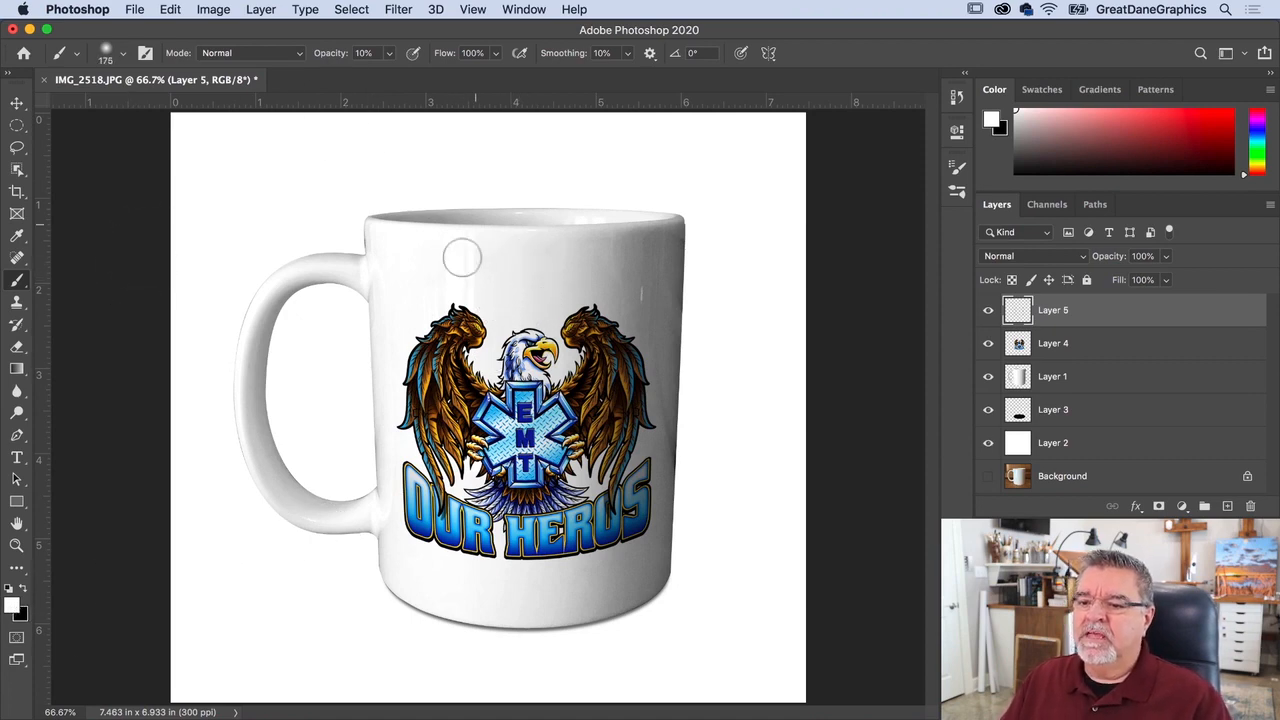
key("bracketleft")
key("bracketleft")
key("bracketleft")
key("bracketleft")
key("bracketleft")
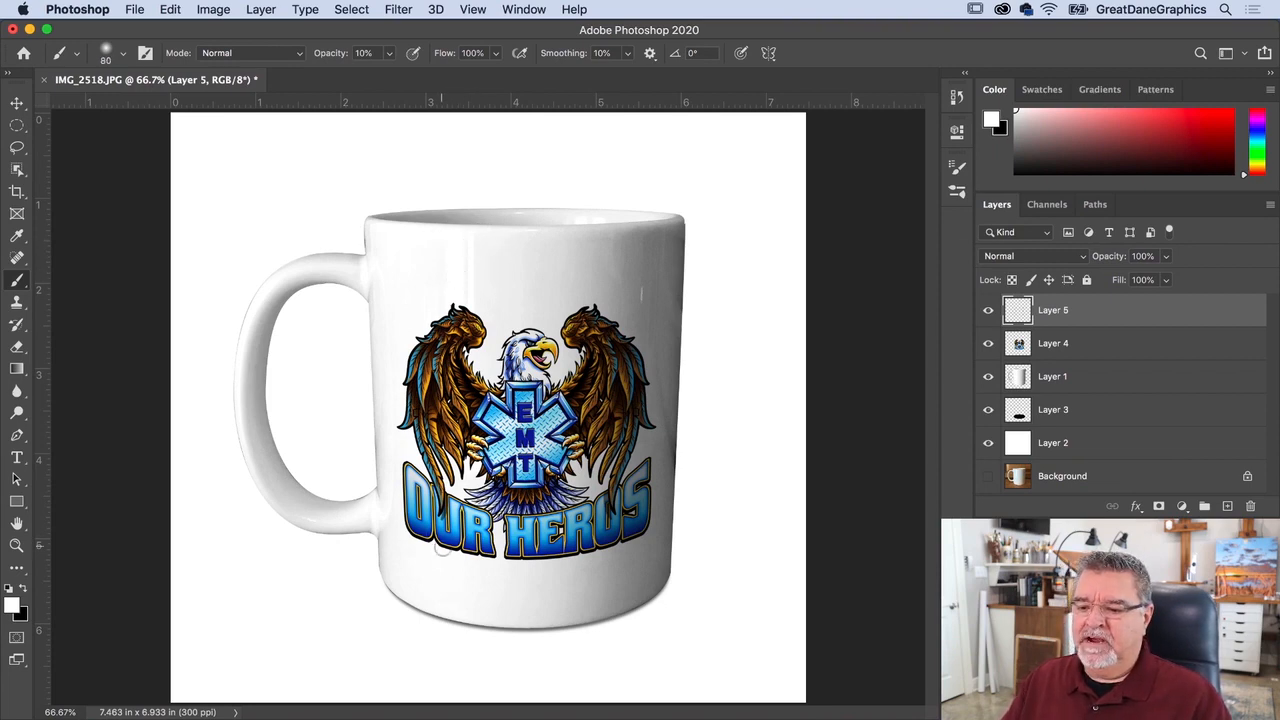
Brush faint white highlights onto the artwork in line with the mug's reflections, varying the brush size between 25 and 70 px.
left_click_drag(443, 560, 448, 560)
key("bracketleft")
key("bracketleft")
key("bracketleft")
key("bracketleft")
key("bracketleft")
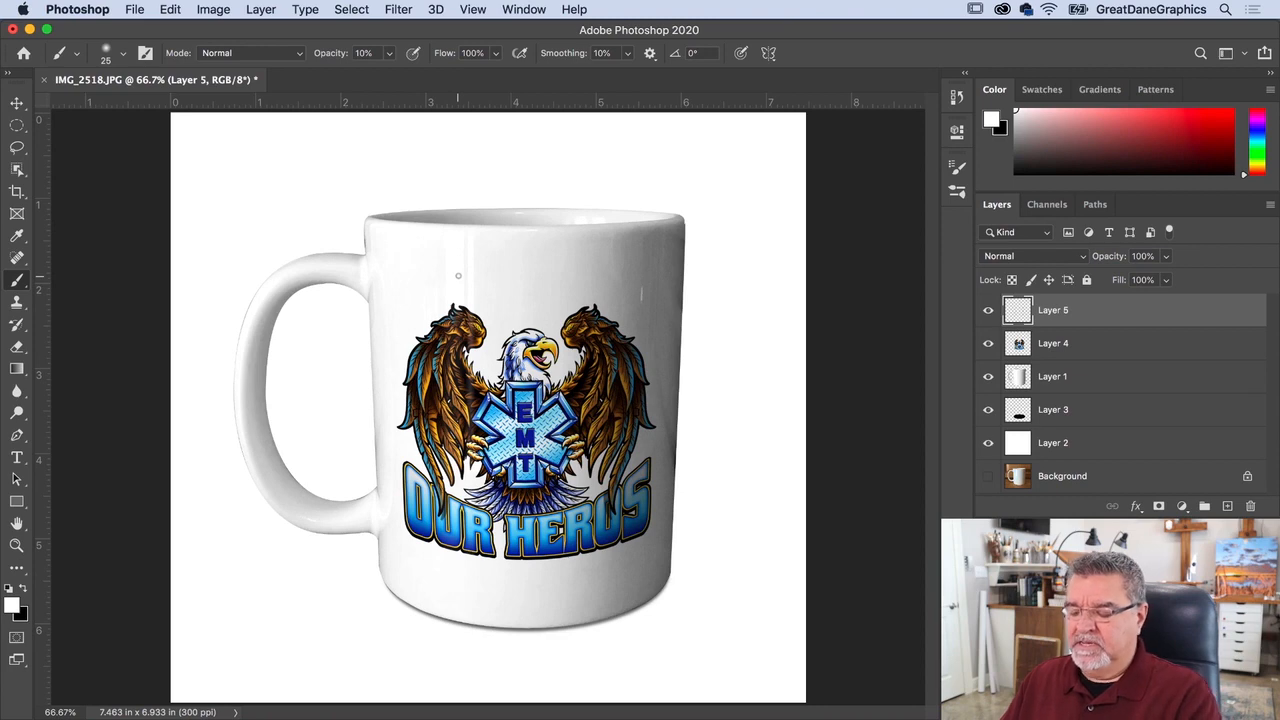
key("bracketright")
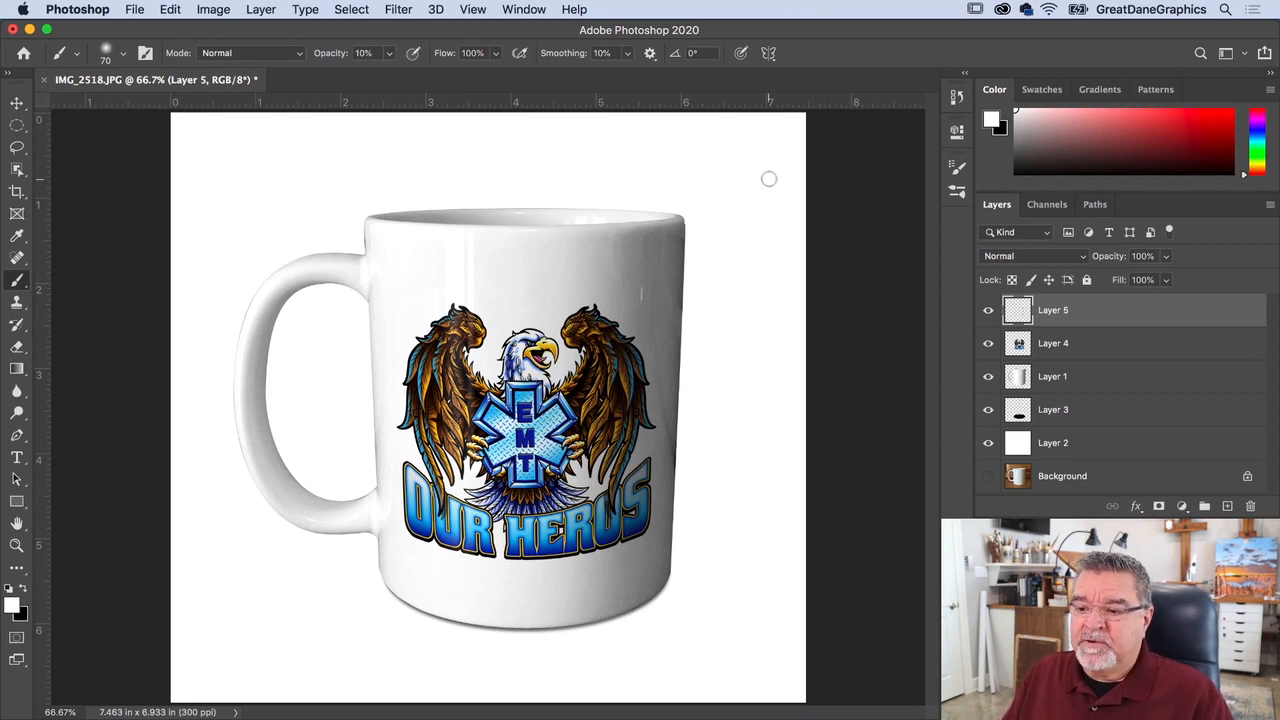
scroll(768, 178, "up", 1)
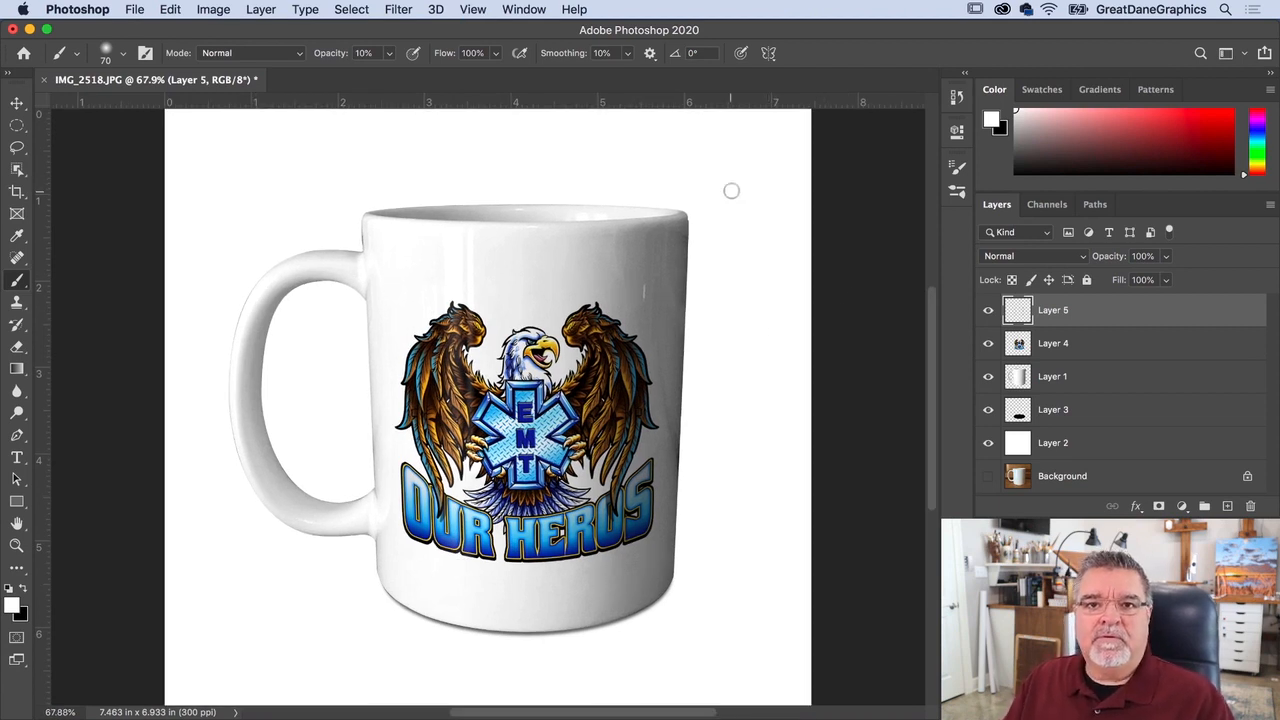